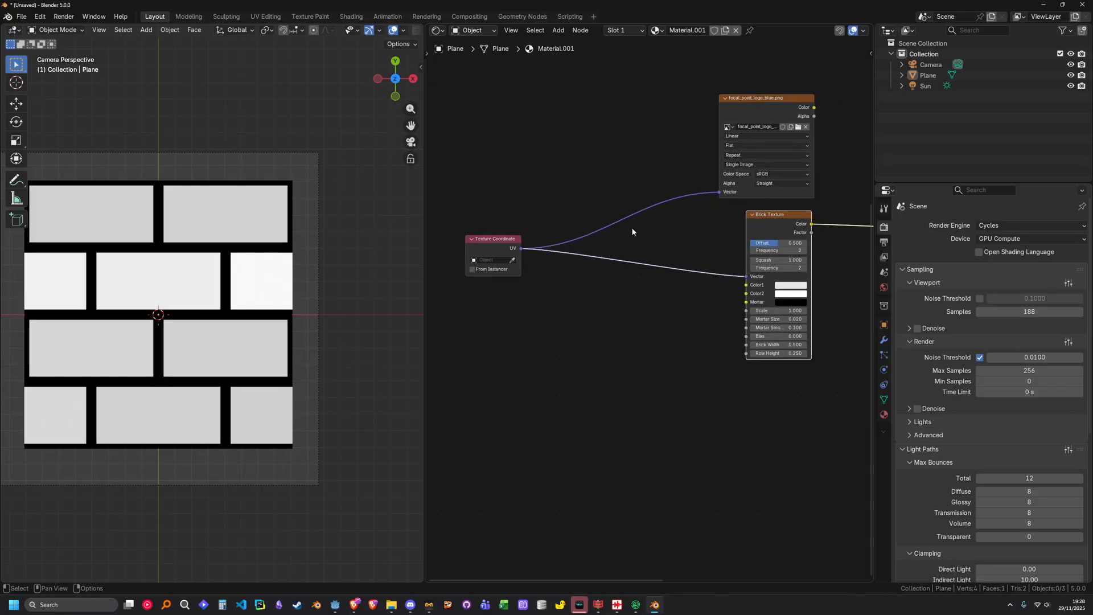
Move the Texture Coordinate node well away from the Image Texture and Brick Texture nodes to make room between them.
key("g")
left_click(656, 293)
middle_click_drag(590, 268, 828, 278)
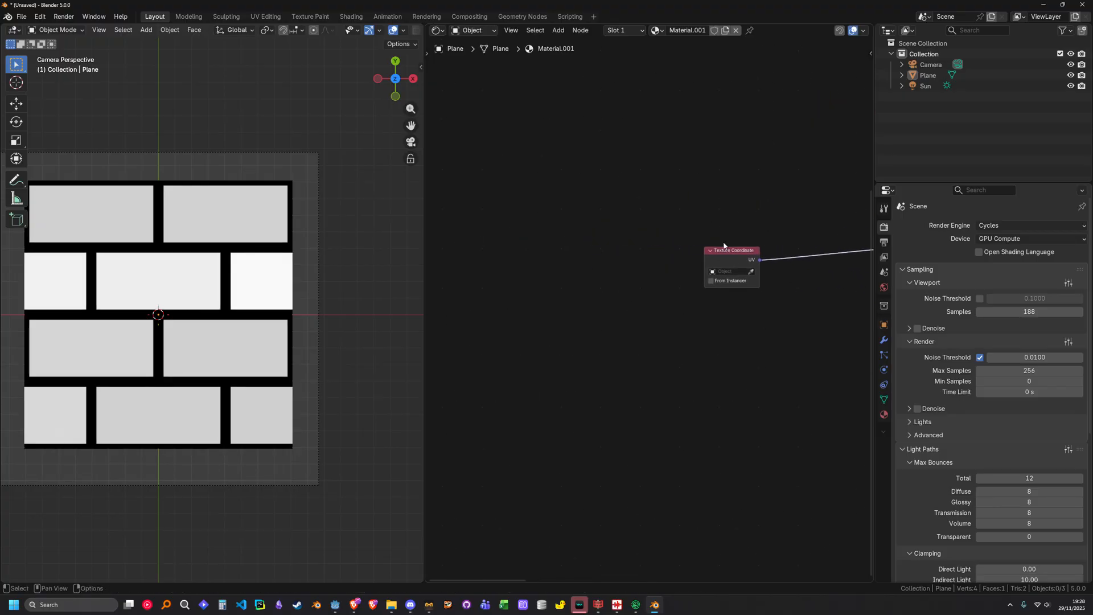
left_click_drag(714, 206, 755, 281)
key("g")
left_click(491, 316)
middle_click_drag(746, 329, 553, 322)
scroll(553, 315, "down", 3)
middle_click_drag(449, 311, 581, 310)
key("g")
left_click(503, 275)
middle_click_drag(432, 249, 558, 274)
scroll(558, 274, "up", 4)
left_click_drag(528, 246, 551, 308)
key("g")
left_click(499, 332)
middle_click_drag(623, 311, 528, 271)
left_click(695, 279)
middle_click_drag(458, 312, 806, 271)
middle_click_drag(490, 335, 647, 317)
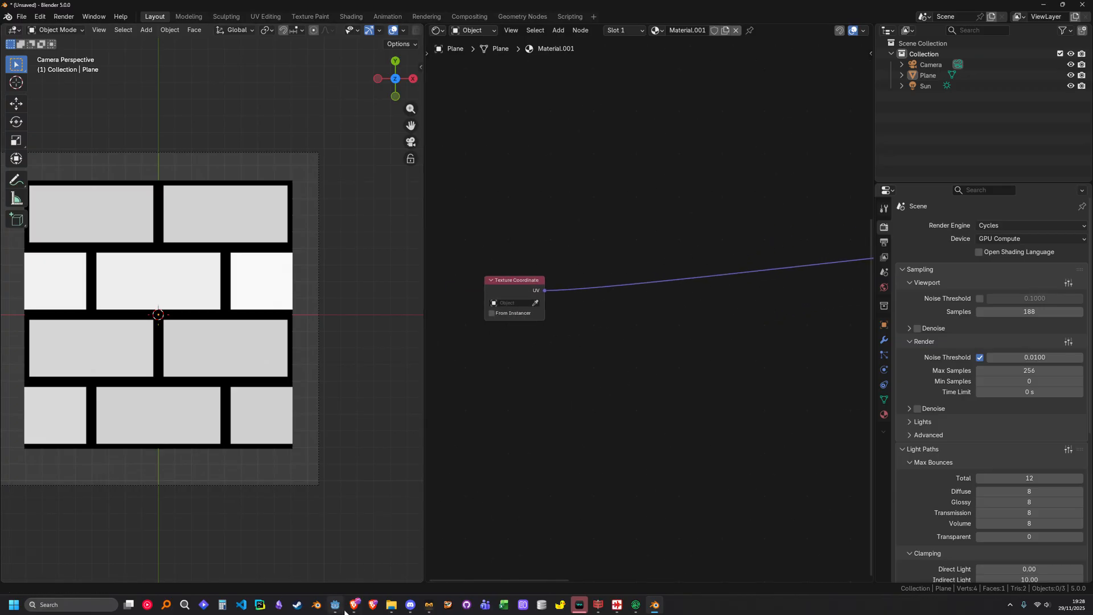
Switch to the browser to examine the dithering reference image, and return to Blender's node editor.
key("alt+Tab")
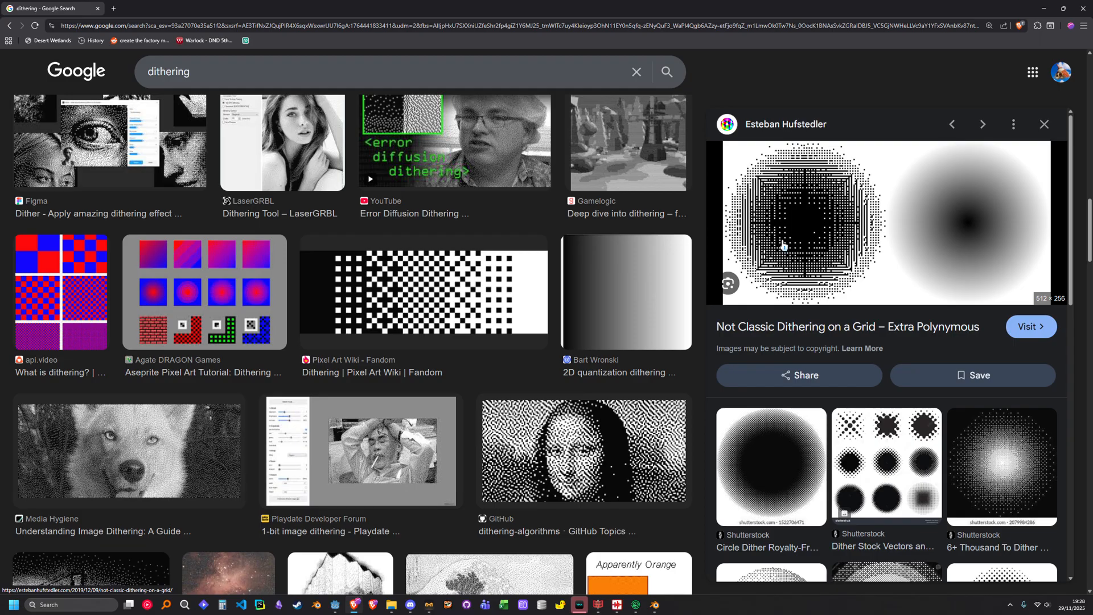
key("alt+Tab")
scroll(599, 319, "up", 2)
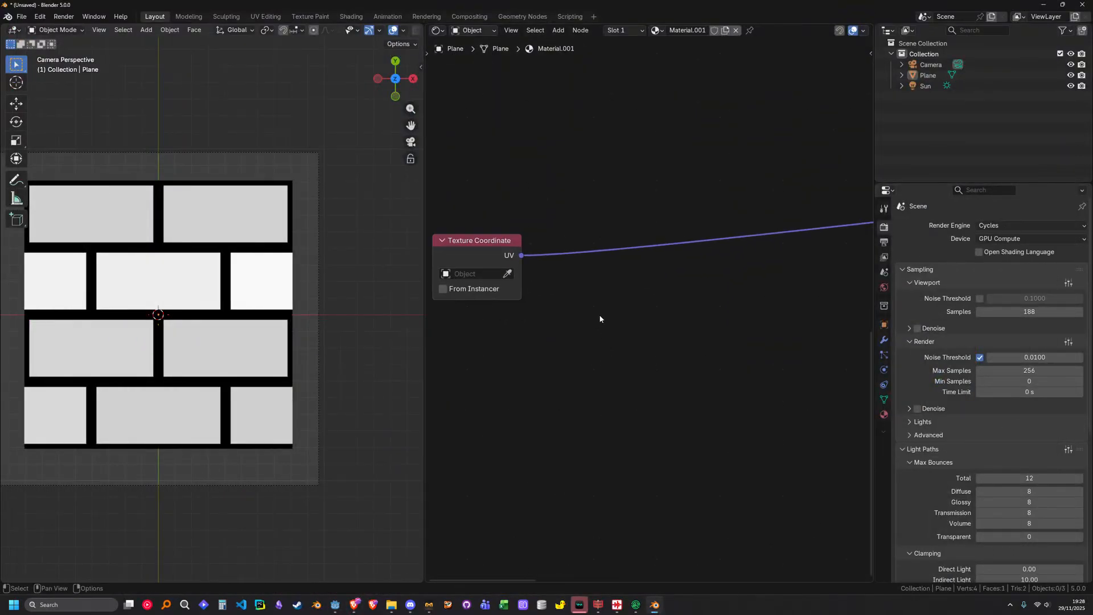
Insert a Vector Math Snap node after the Texture Coordinate's UV output with an increment of 0.01 on all three axes.
key("shift+a")
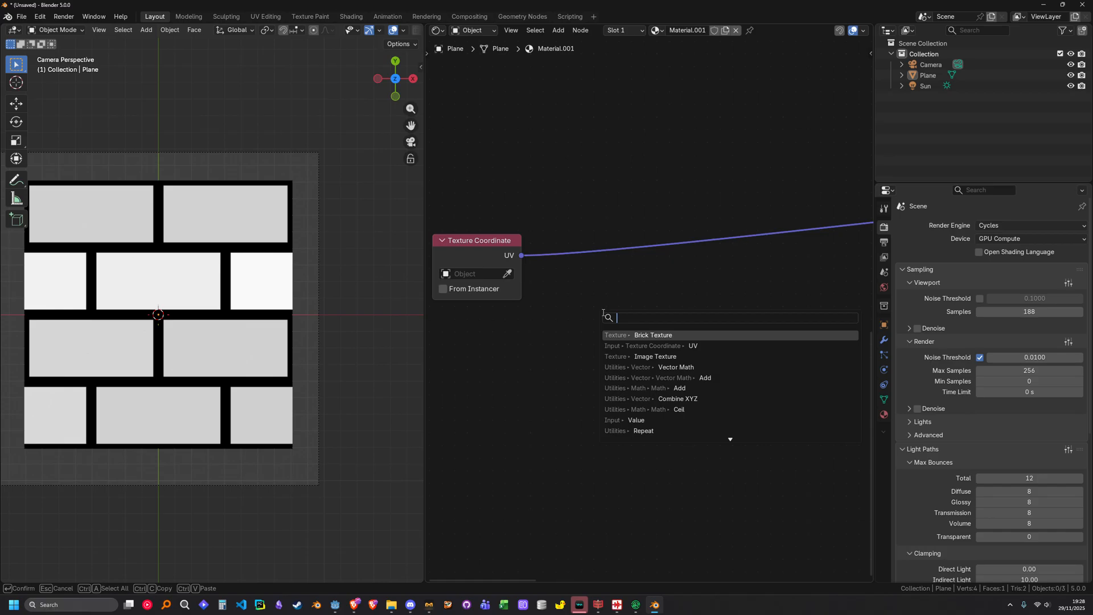
type("vector math a")
key("BackSpace")
type("snap")
key("Return")
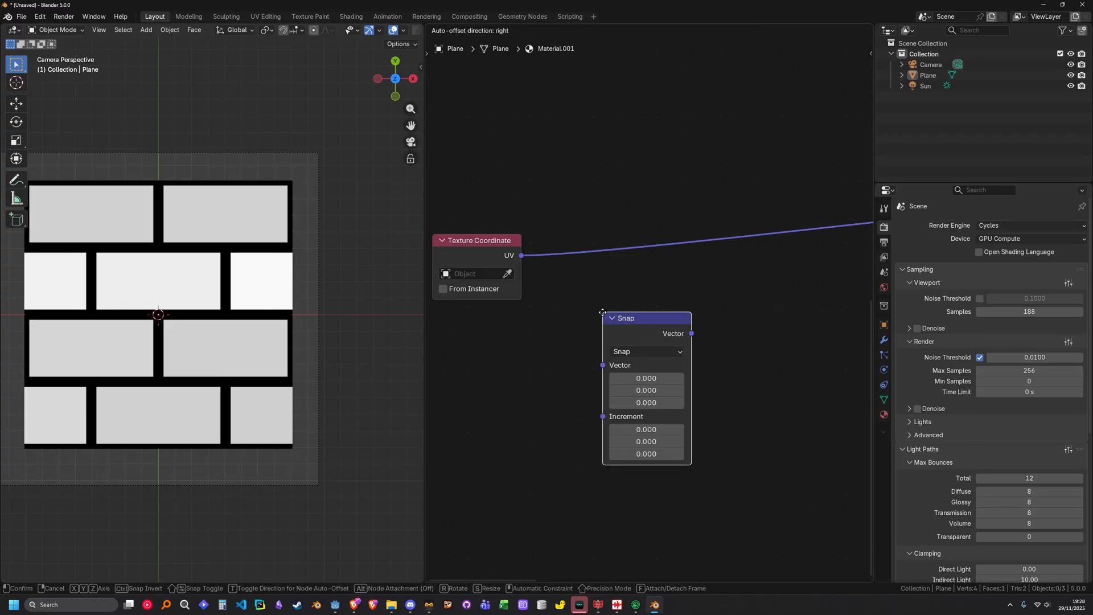
left_click(579, 192)
left_click(623, 278)
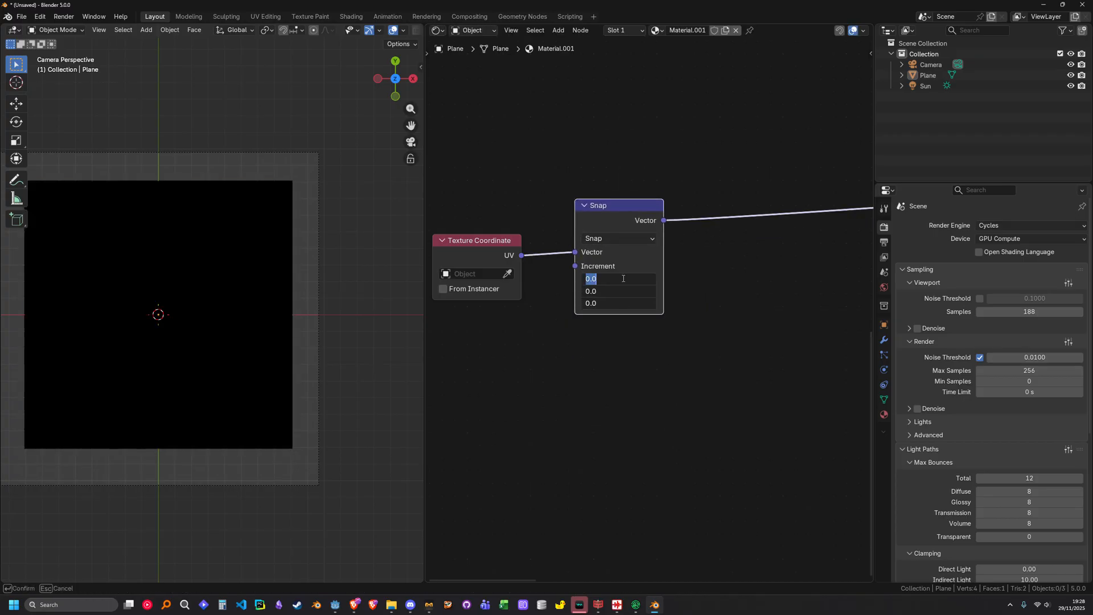
type("0.01")
key("Return")
Preview the Snap node's output on the plane.
scroll(315, 325, "up", 4)
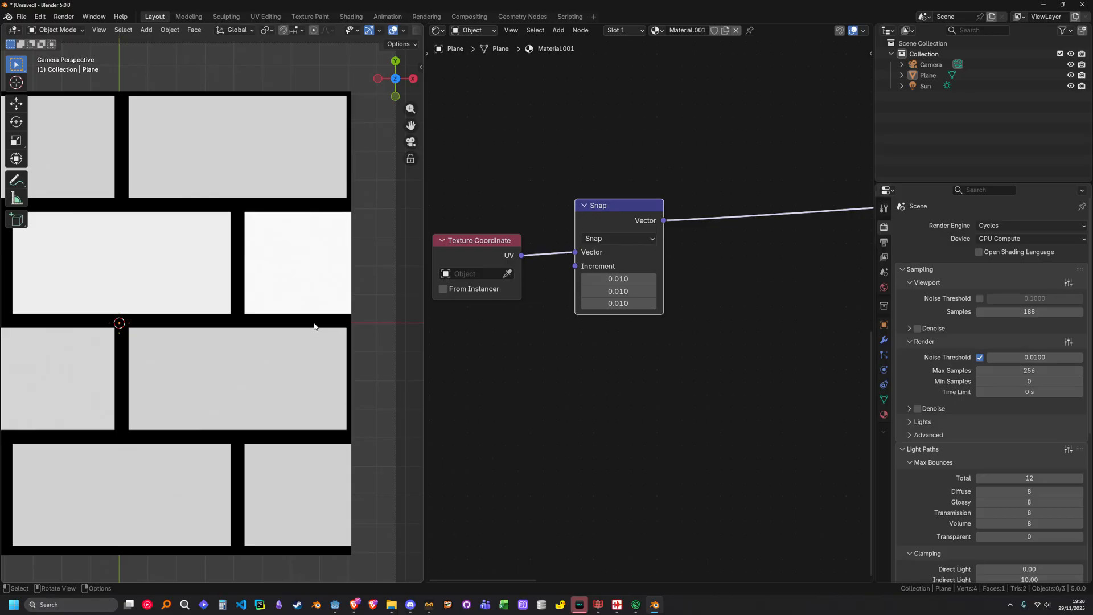
left_click(619, 218, "ctrl+shift")
scroll(633, 206, "down", 5)
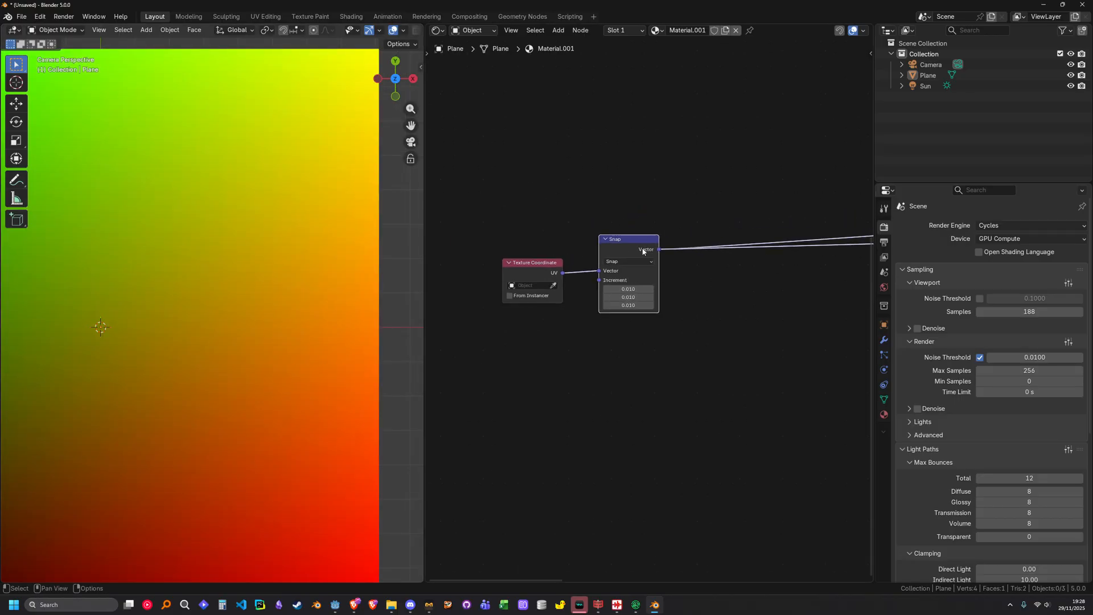
Add a reroute on the Snap node's link to the textures and reposition the nodes to free space after Snap.
scroll(643, 252, "down", 3)
middle_click_drag(838, 295, 678, 295)
left_click_drag(679, 278, 696, 296)
key("g")
left_click(660, 262)
right_click_drag(600, 282, 572, 262, "shift")
key("g")
left_click(486, 254)
middle_click_drag(494, 261, 694, 239)
left_click_drag(525, 206, 760, 390)
key("g")
left_click(536, 391)
middle_click_drag(549, 380, 697, 353)
scroll(628, 298, "up", 8)
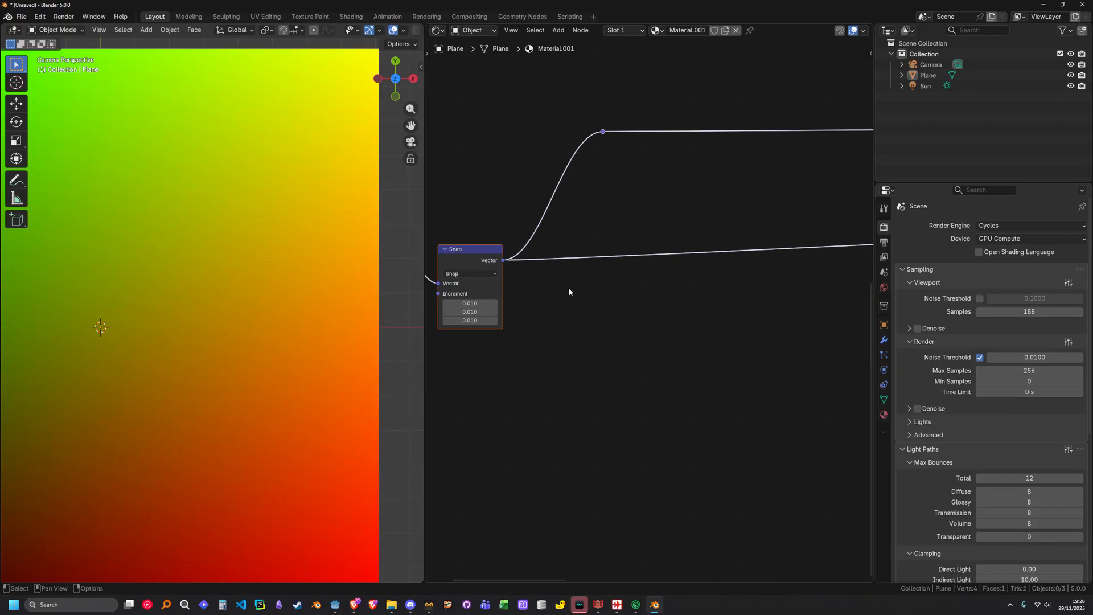
Insert a Vector Math Add node on the Snap node's preview link, with Snap feeding its second Vector input.
key("shift+a")
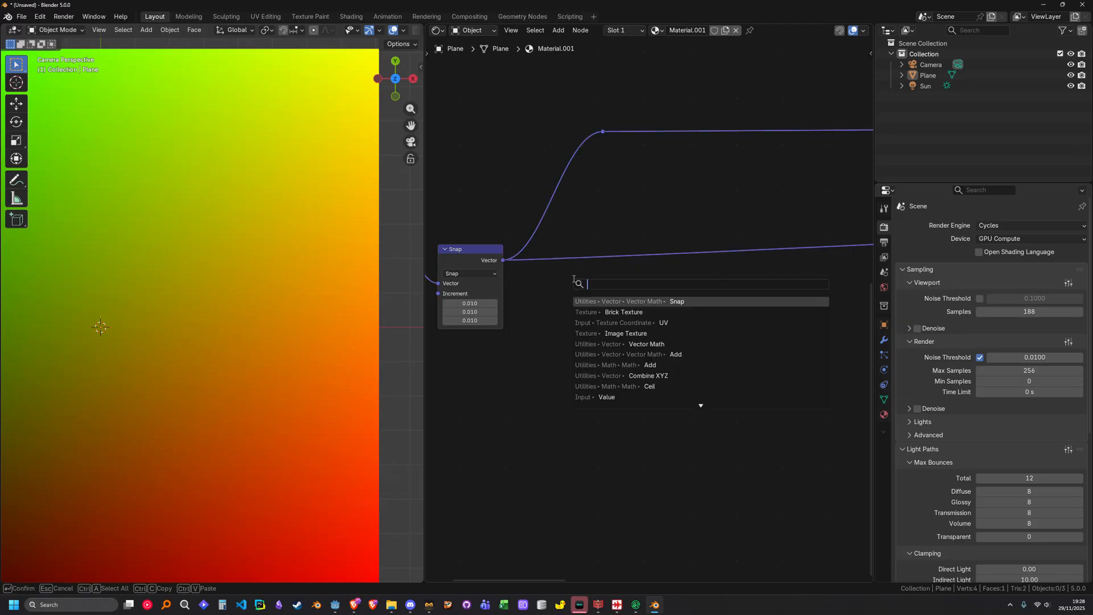
type("vector math")
key("Return")
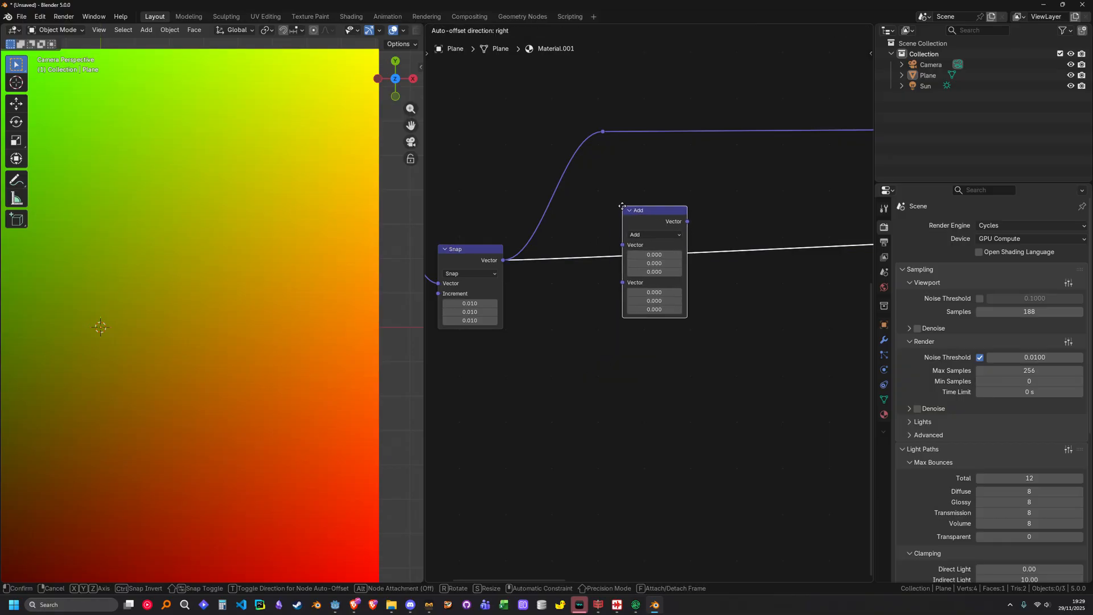
left_click(639, 245)
left_click_drag(639, 245, 621, 286)
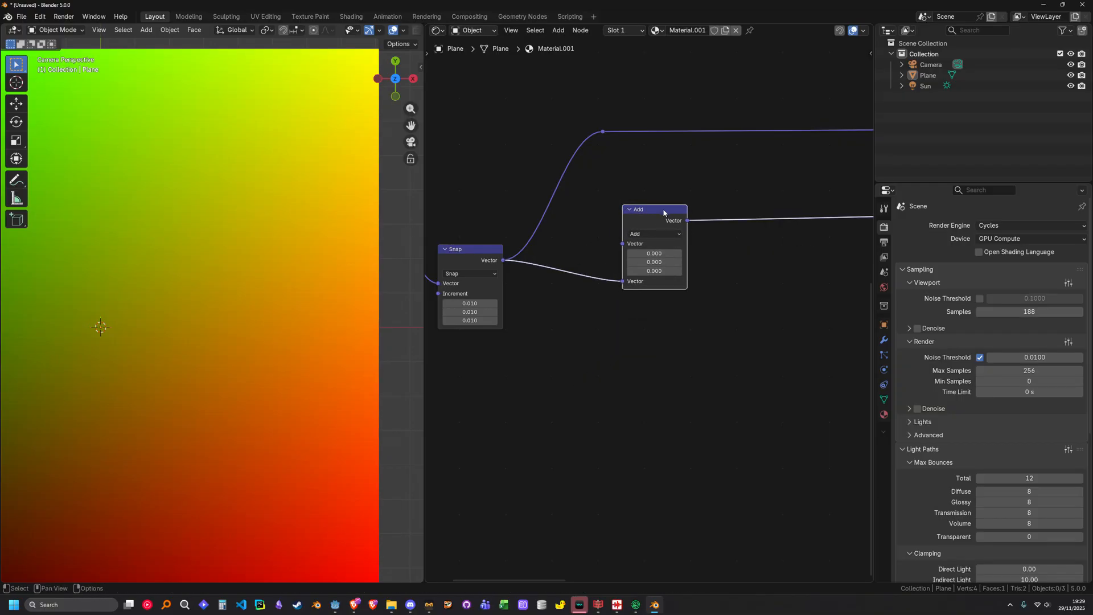
left_click_drag(664, 209, 625, 260)
Insert a White Noise Texture node after the Add node on the preview link.
middle_click_drag(719, 276, 634, 271)
key("shift+a")
left_click(634, 272)
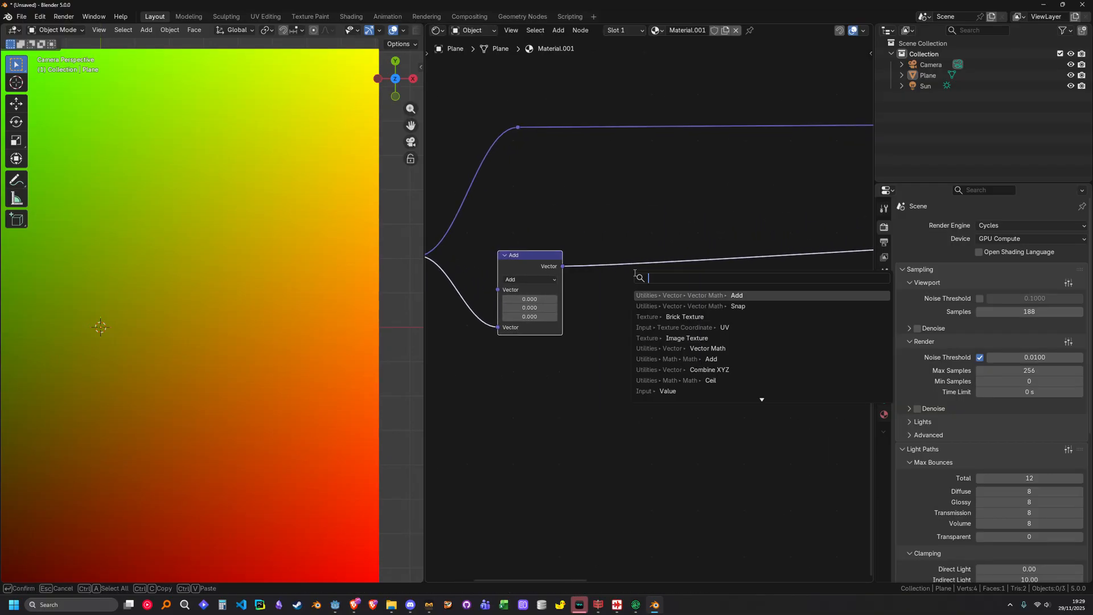
type("white n")
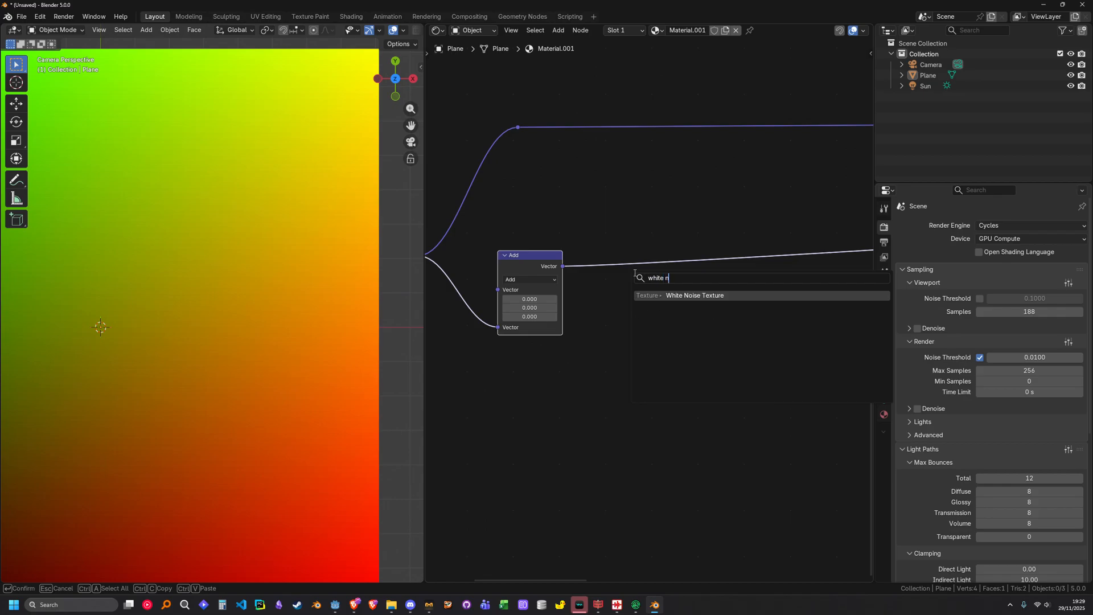
key("Return")
left_click(594, 252)
scroll(508, 294, "up", 1)
middle_click_drag(509, 293, 549, 285)
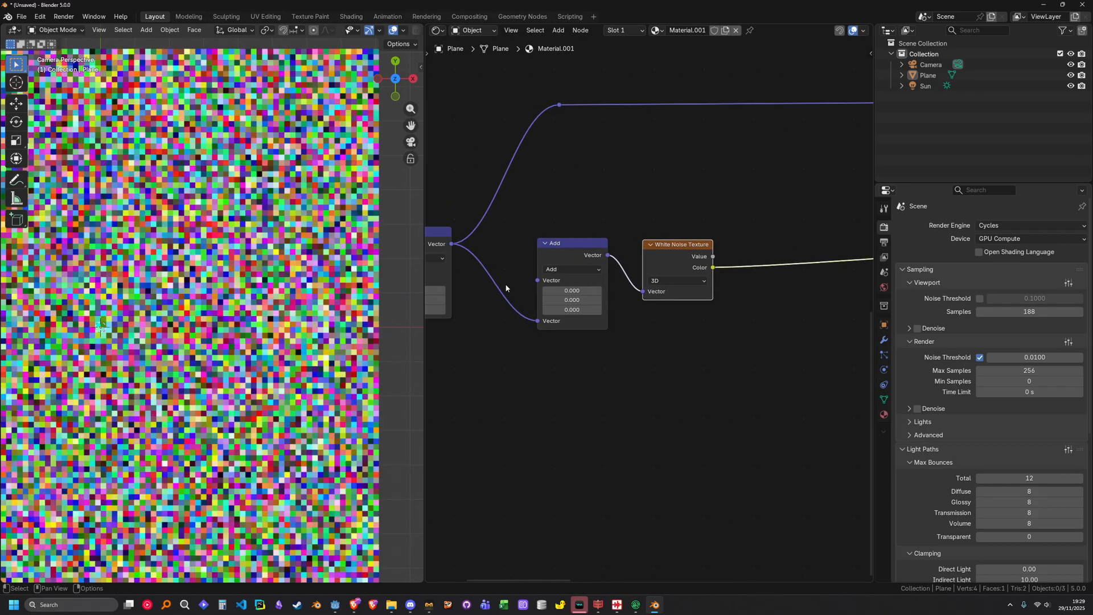
Connect the Texture Coordinate's UV output directly to the reroute, bypassing Snap, and align the Texture Coordinate node with that link.
middle_click_drag(245, 299, 320, 297, "shift")
middle_click_drag(533, 337, 699, 330)
left_click_drag(587, 224, 577, 226)
middle_click_drag(698, 247, 539, 293)
scroll(540, 293, "down", 1)
scroll(582, 160, "down", 2)
middle_click_drag(670, 211, 798, 227)
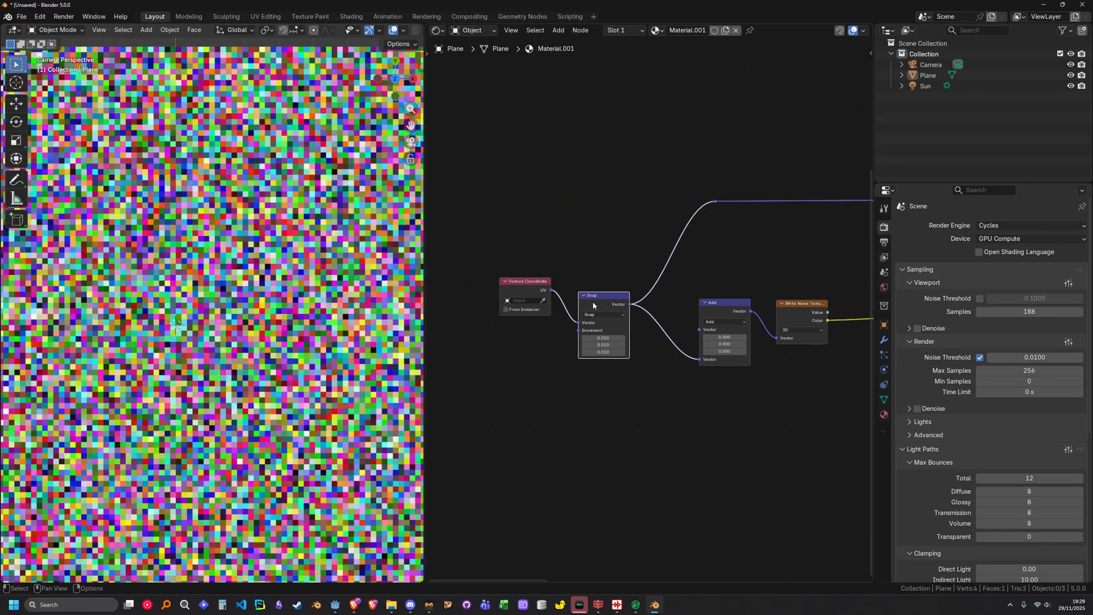
left_click_drag(550, 291, 716, 201)
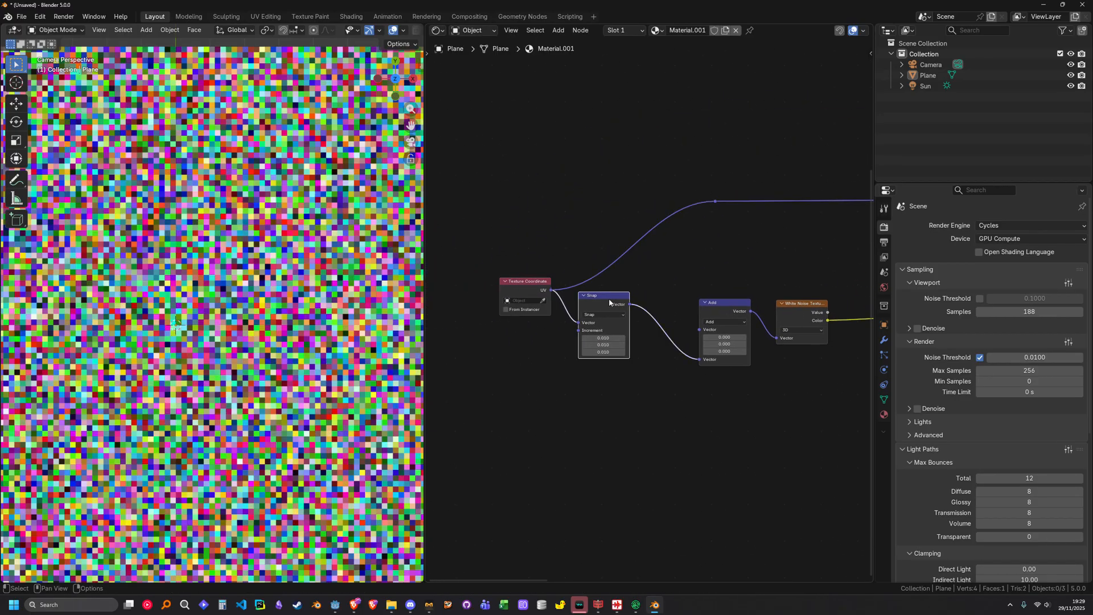
left_click_drag(609, 299, 616, 309)
left_click_drag(525, 281, 488, 200)
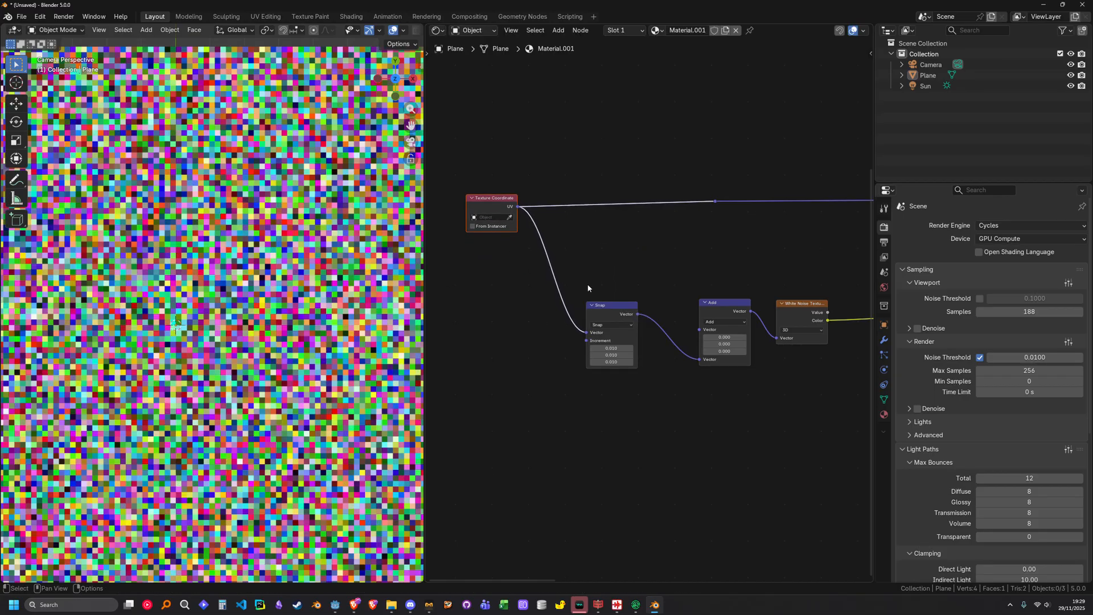
Mute and unmute the Snap node to compare the white noise on the plane with and without snapping.
scroll(590, 301, "up", 2)
left_click(591, 304)
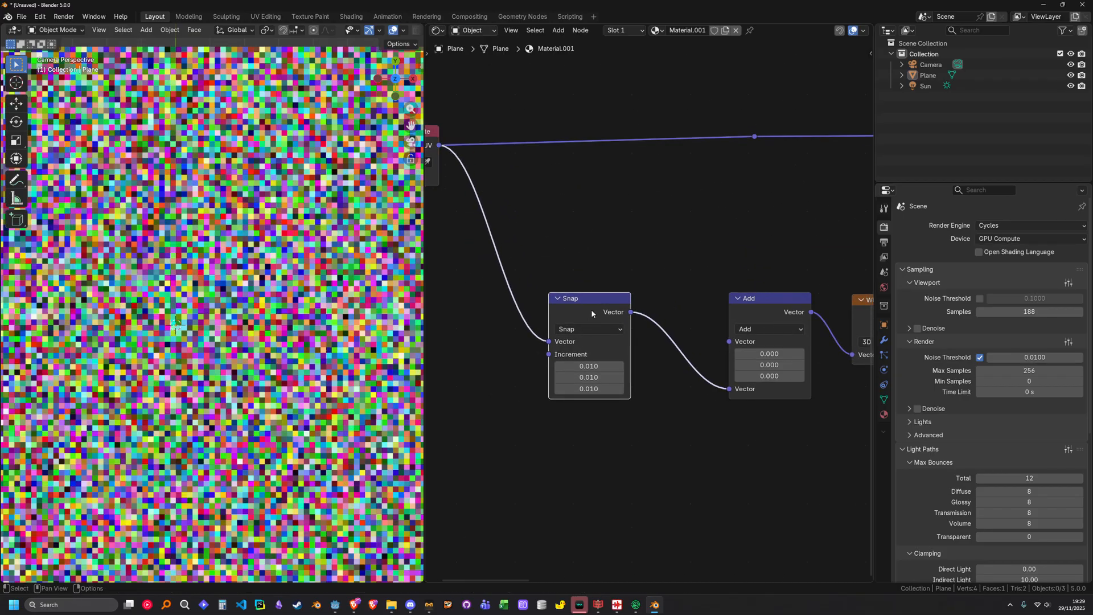
key("m")
scroll(282, 273, "down", 3)
scroll(282, 273, "up", 2)
scroll(320, 222, "up", 4)
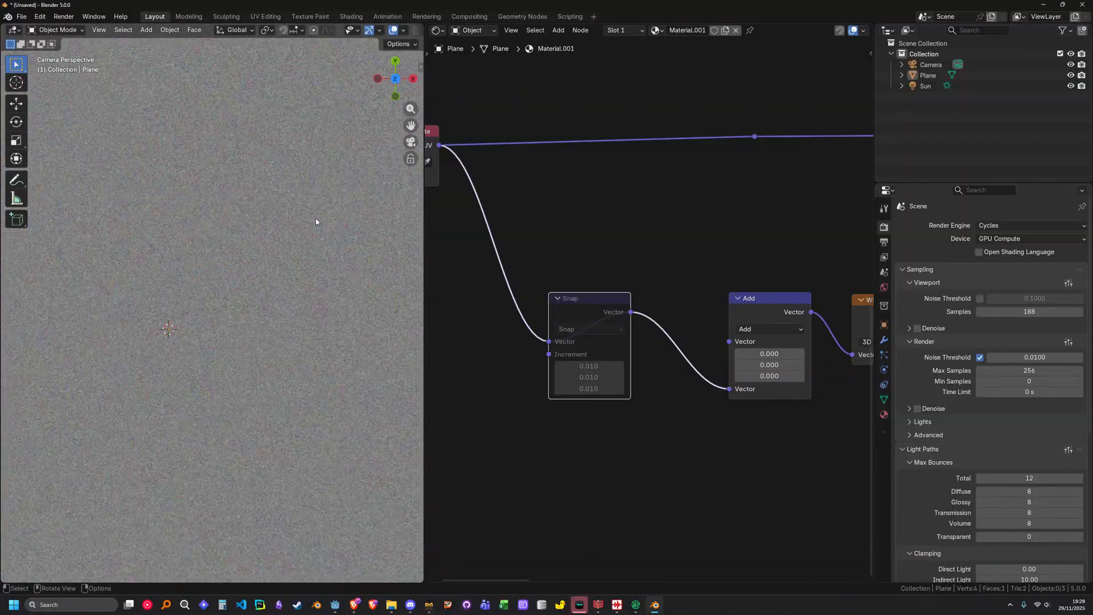
scroll(275, 264, "down", 3)
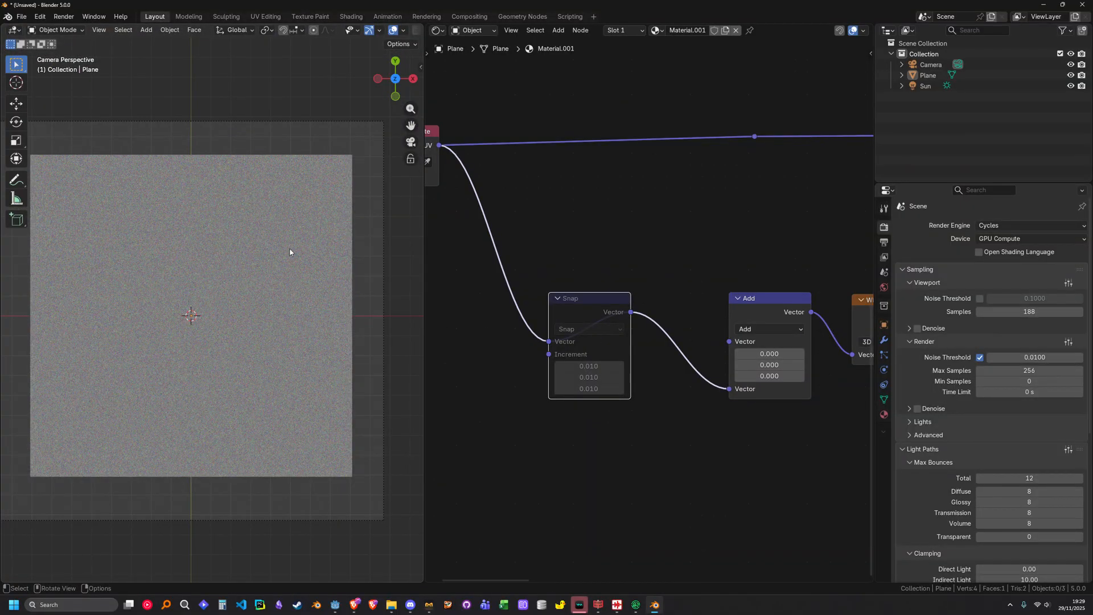
middle_click_drag(262, 230, 245, 202, "shift")
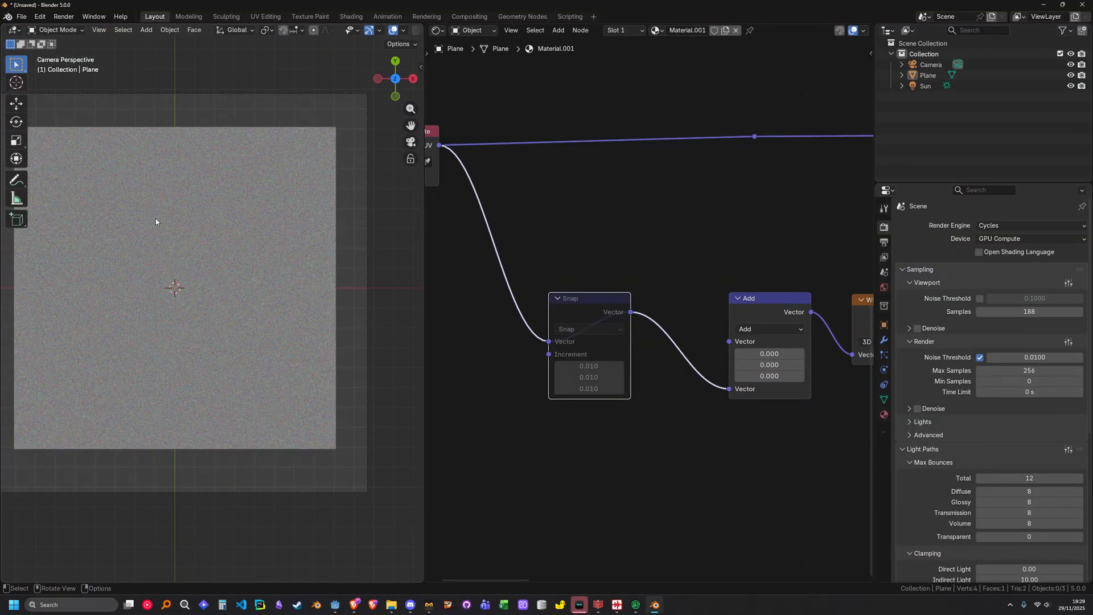
left_click_drag(593, 312, 585, 301)
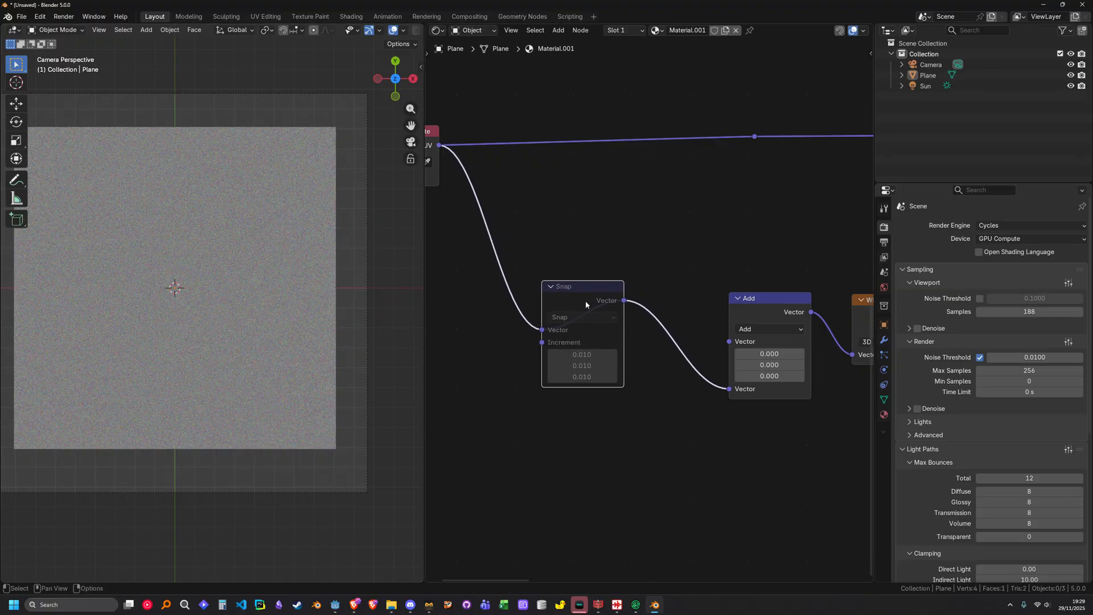
key("m")
scroll(300, 258, "up", 4)
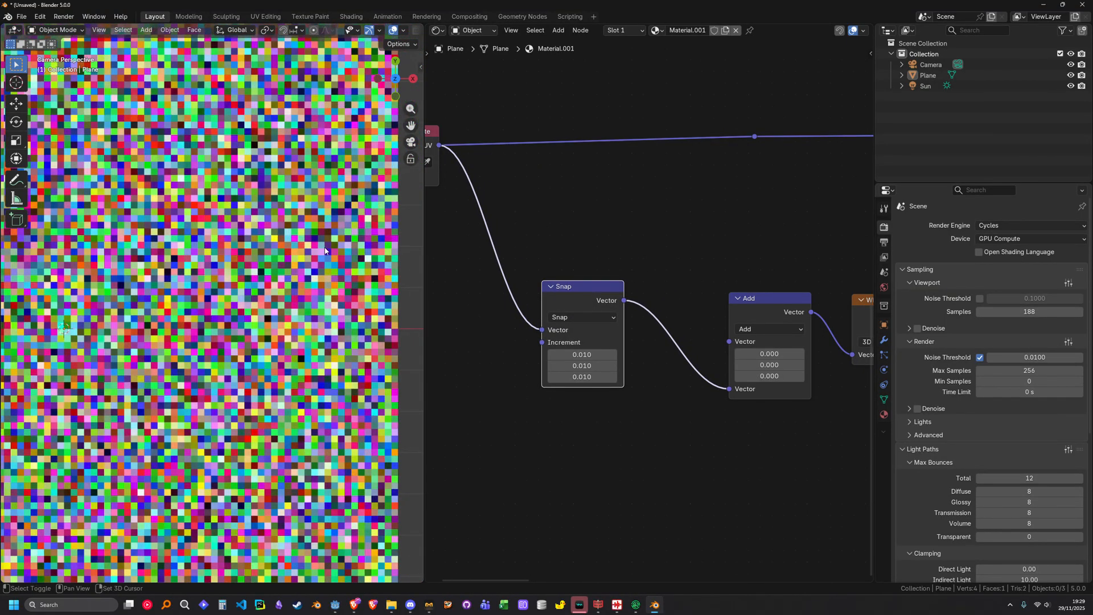
scroll(262, 278, "up", 4)
scroll(262, 278, "up", 3)
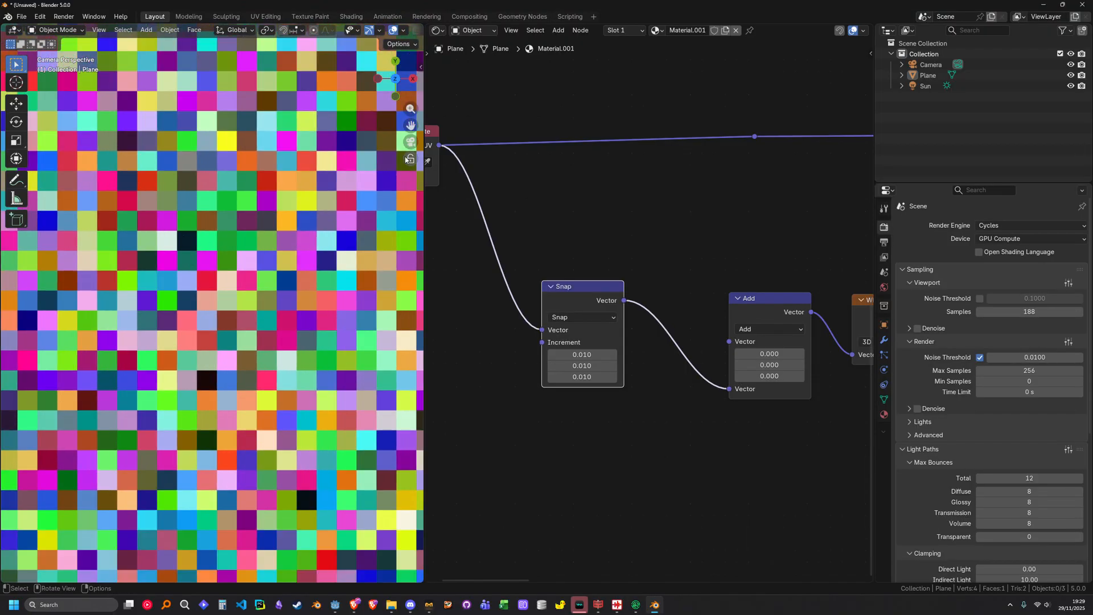
Insert a Vector Math Subtract node on the White Noise Texture's Color output.
scroll(653, 313, "down", 3)
middle_click_drag(854, 327, 640, 264)
key("shift+a")
left_click(643, 274)
type("vector")
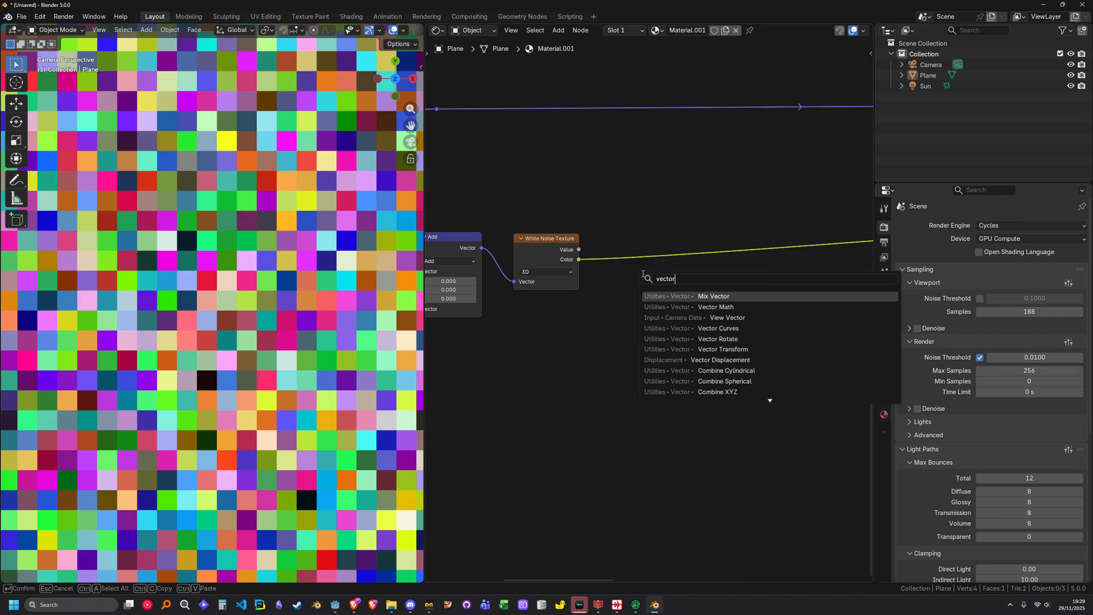
type(" math sub")
key("Return")
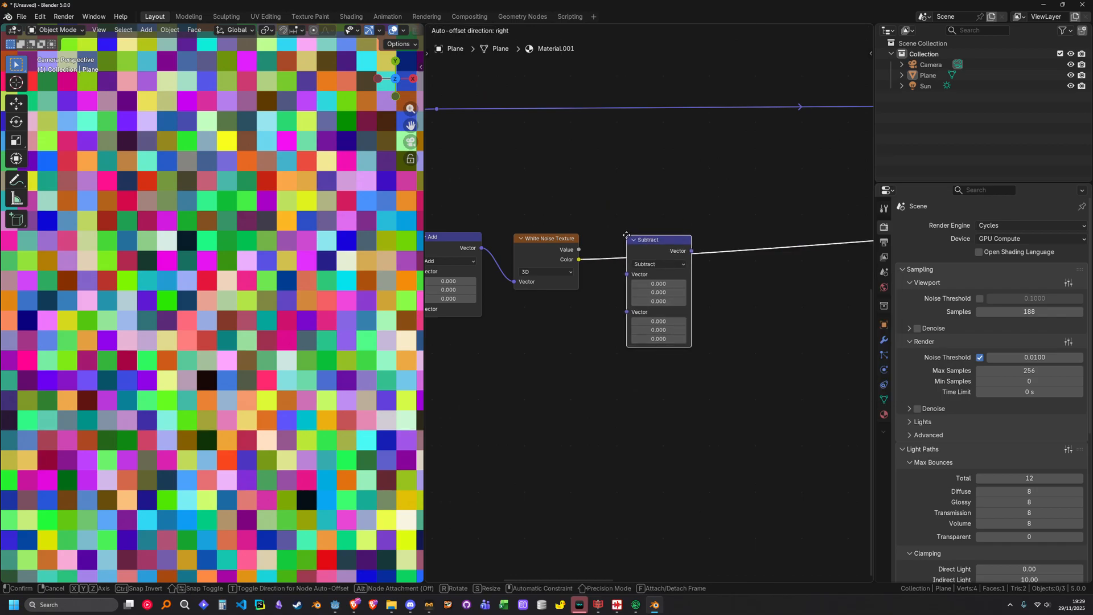
left_click(666, 289)
Set the Subtract node's second vector to 0.5 on all three axes and move the node closer to White Noise Texture.
left_click(666, 291)
type("0")
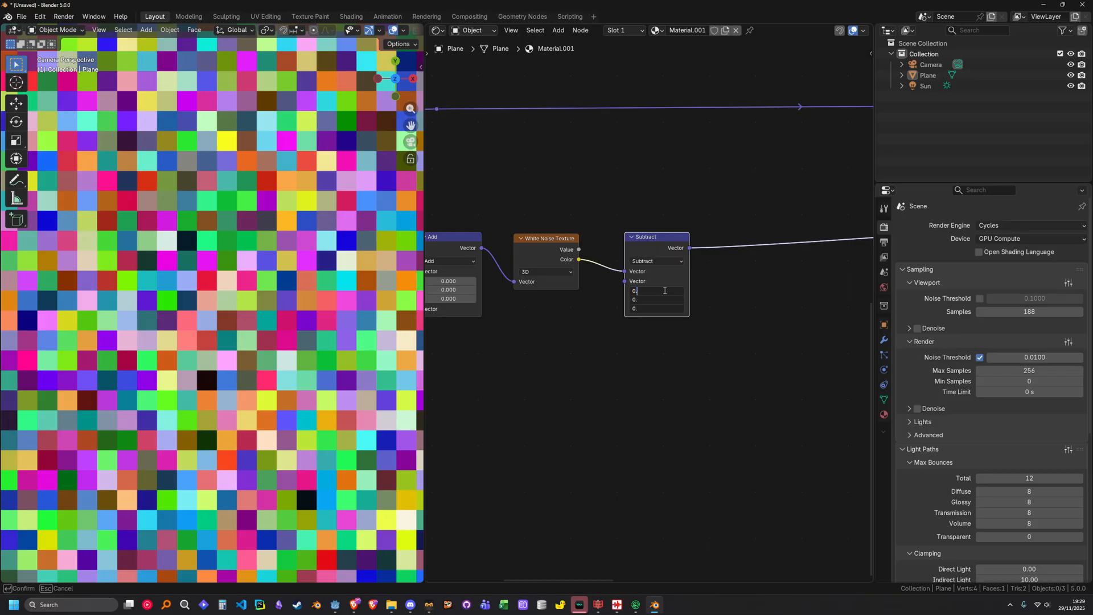
type(".5")
key("Return")
middle_click_drag(686, 265, 621, 261)
left_click_drag(608, 242, 593, 242)
Insert a Vector Math Scale node after the Subtract node, leaving a gap between them.
key("shift+a")
left_click(671, 244)
type("vector math sc")
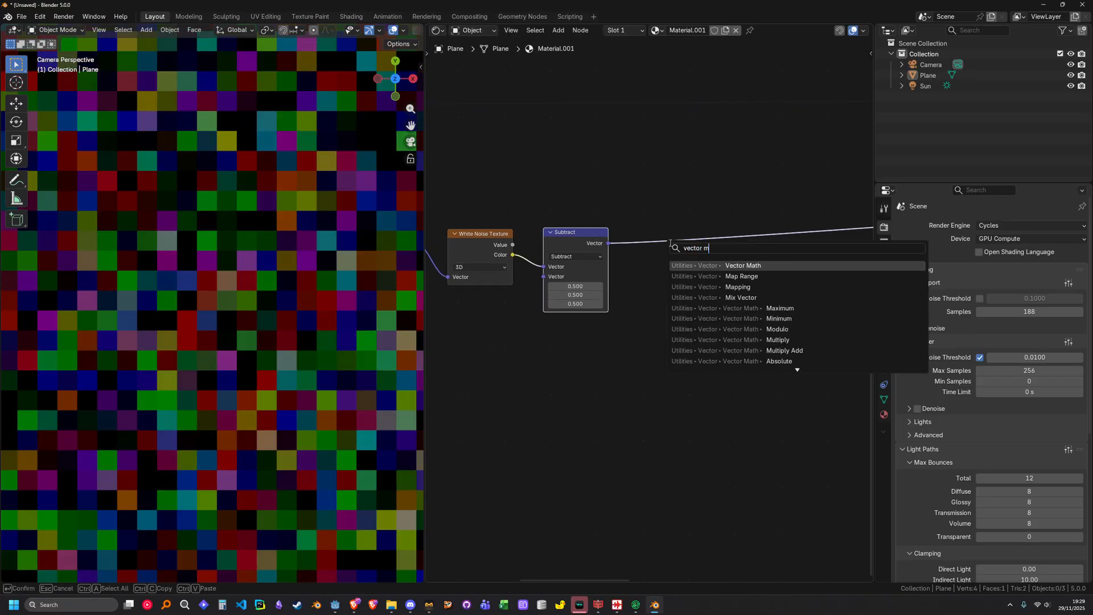
key("Return")
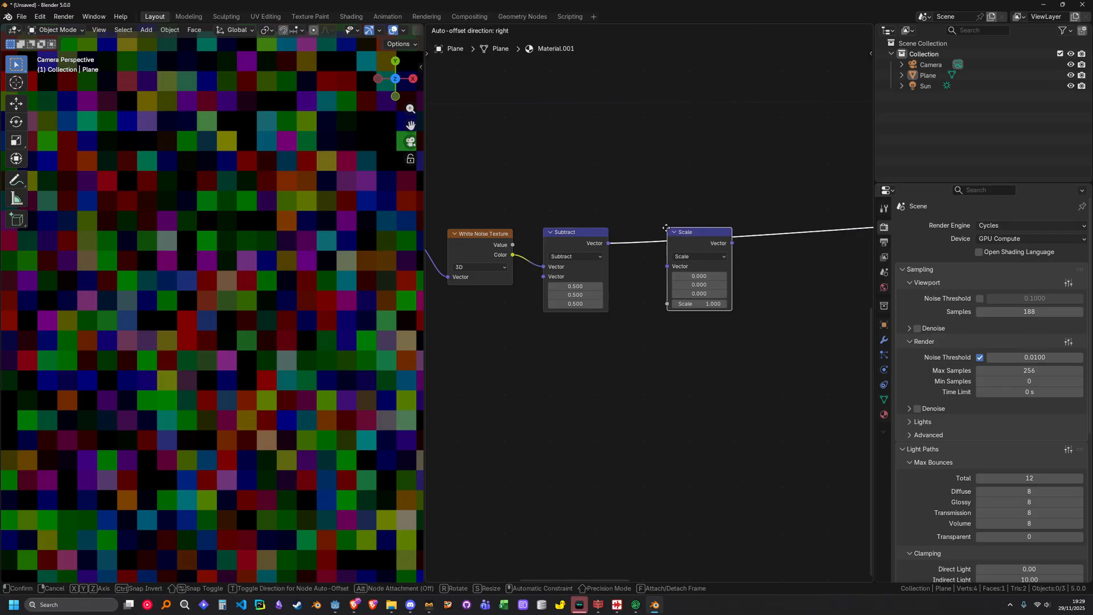
left_click(625, 211)
left_click_drag(682, 235, 647, 234)
middle_click_drag(559, 316, 594, 308)
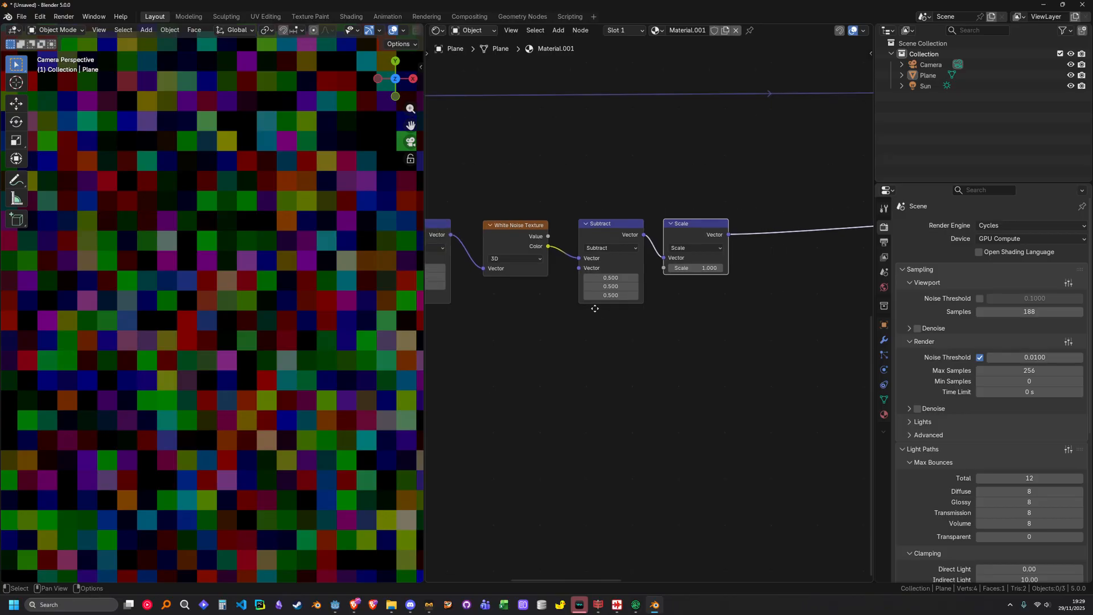
left_click_drag(716, 235, 748, 238)
Add a Value node below the White Noise Texture node.
key("shift+a")
type("value")
key("Return")
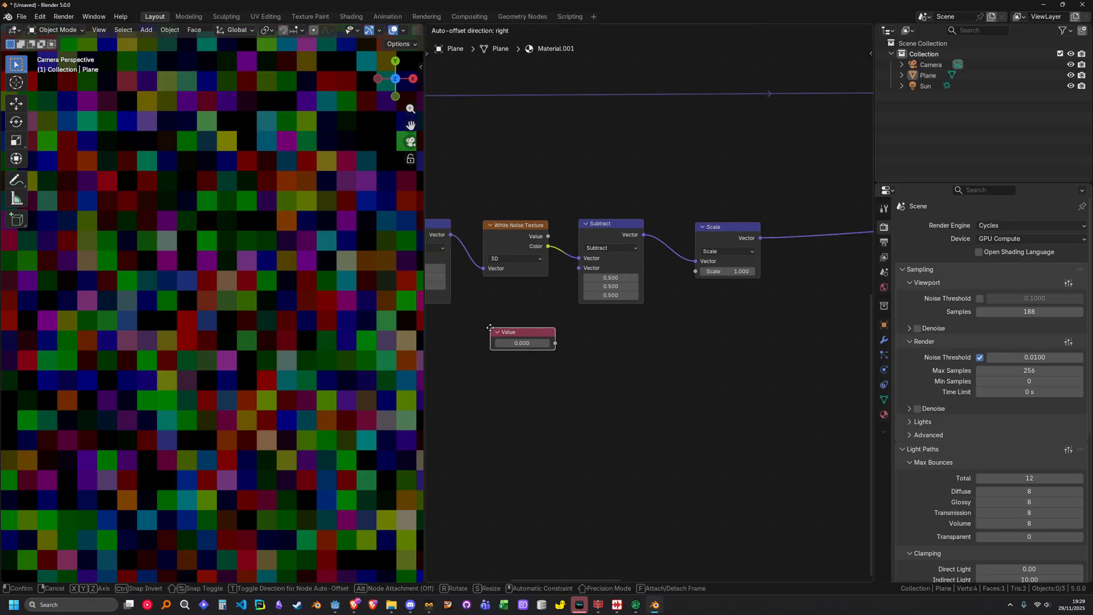
left_click(512, 344)
Add a Math Divide node beside the Value node, connect the Value output to its first input, and set the divisor to 100.
key("shift+a")
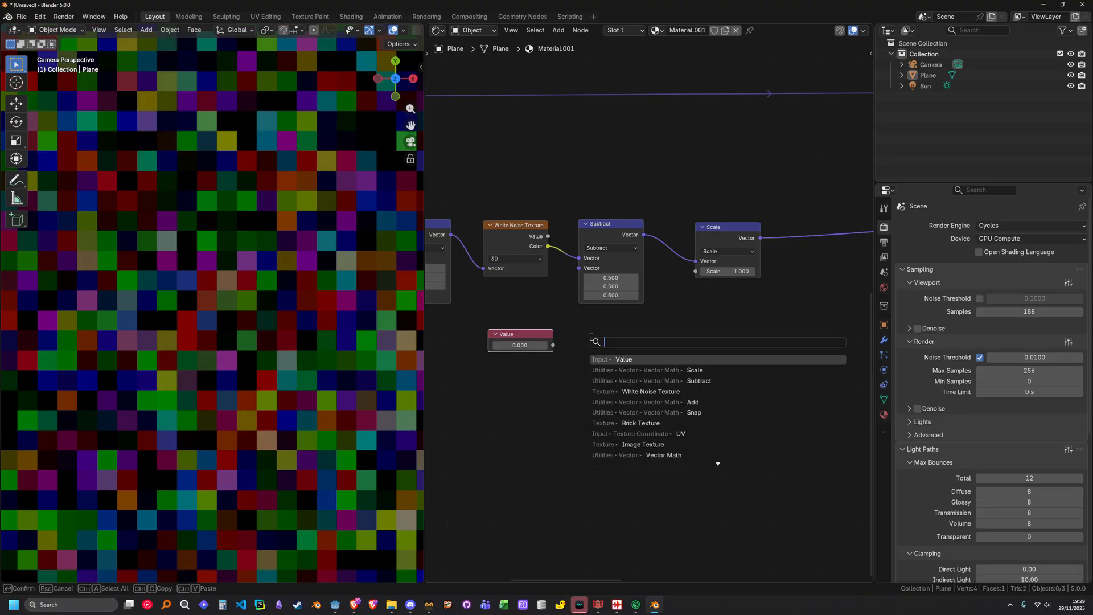
type("divide")
key("Return")
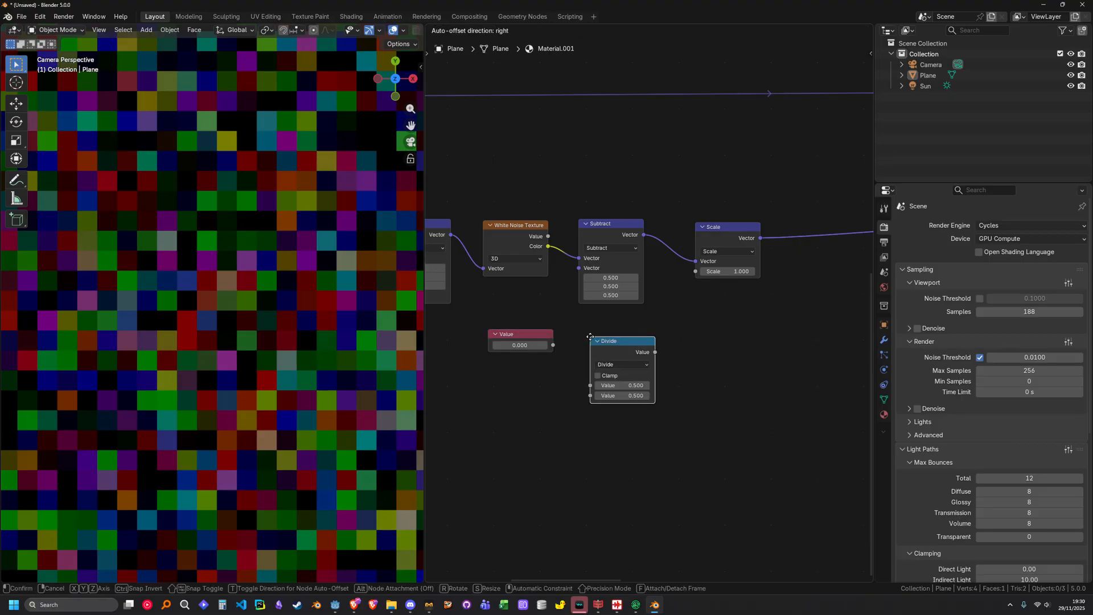
left_click(582, 324)
left_click_drag(553, 345, 582, 372)
left_click(615, 382)
type("100")
key("Return")
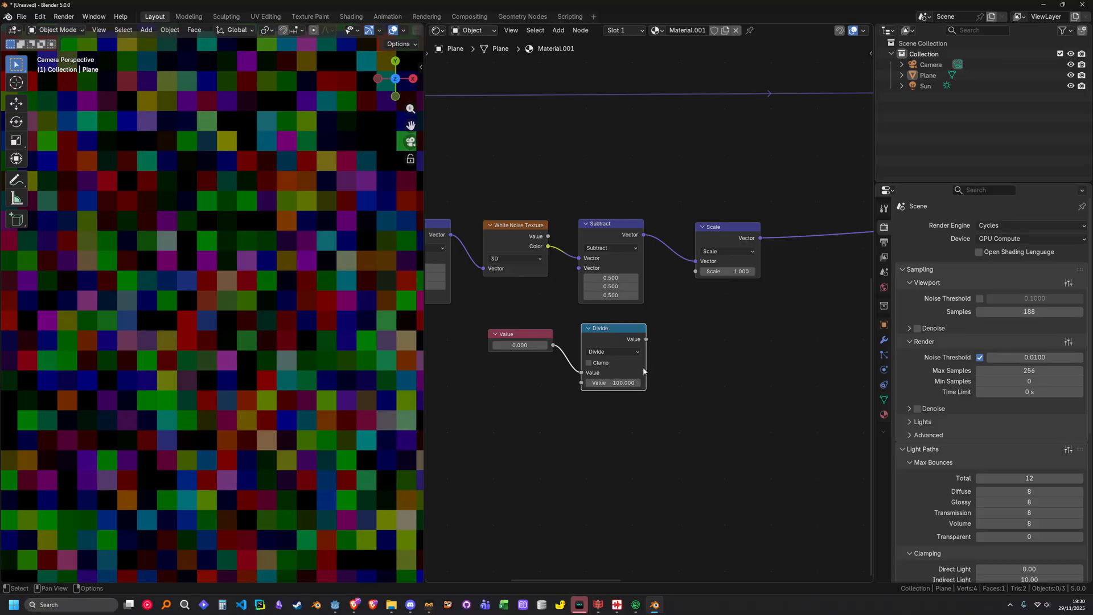
Connect the Divide output to the Scale node's Scale input and raise the number in the Value node.
left_click_drag(647, 339, 696, 271)
scroll(720, 228, "down", 1)
left_click_drag(719, 229, 698, 242)
left_click_drag(532, 347, 349, 275)
scroll(695, 282, "down", 4)
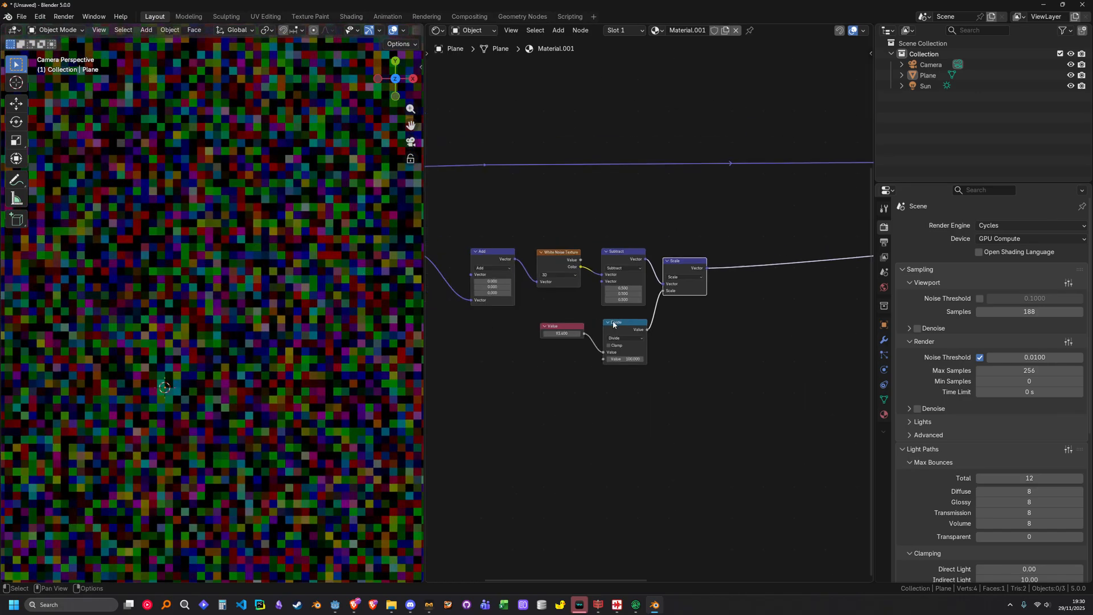
Move the node chain from Add through Scale, with its Value and Divide nodes, horizontally closer to the Snap node.
left_click_drag(483, 161, 795, 371)
key("g")
key("x")
left_click(713, 368)
middle_click_drag(759, 322, 714, 319)
left_click(669, 244)
left_click(551, 228)
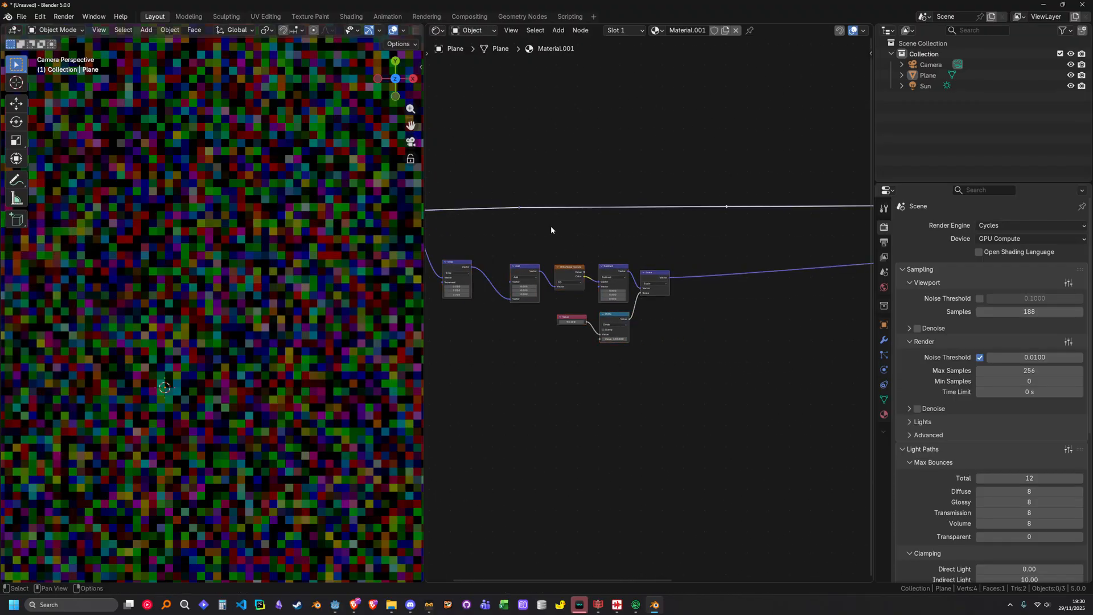
Reposition the reroute point on the coordinate link that runs above the noise nodes.
middle_click_drag(547, 225, 695, 212)
left_click_drag(494, 147, 556, 229)
key("g")
left_click(564, 253)
middle_click_drag(778, 262, 603, 251)
scroll(603, 251, "up", 5)
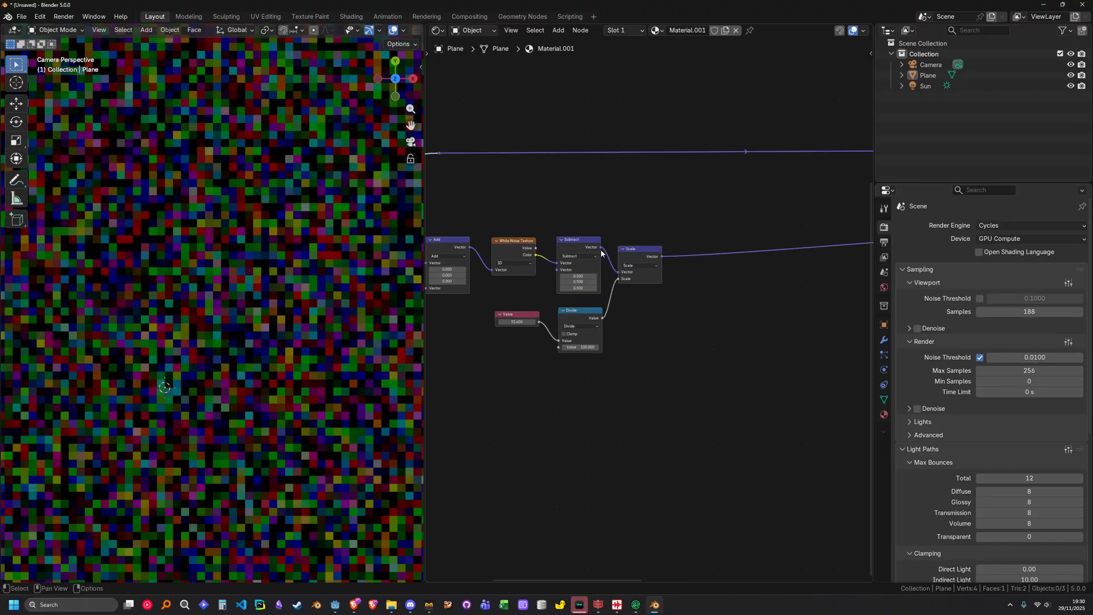
middle_click_drag(696, 210, 558, 245)
scroll(557, 244, "up", 3)
middle_click_drag(516, 206, 639, 239)
left_click_drag(544, 244, 550, 226)
left_click(788, 190)
Reposition the image and Brick Texture nodes beside the reroute that feeds them.
scroll(792, 220, "down", 2)
middle_click_drag(793, 226, 433, 279)
scroll(780, 302, "down", 5)
middle_click_drag(826, 302, 503, 306)
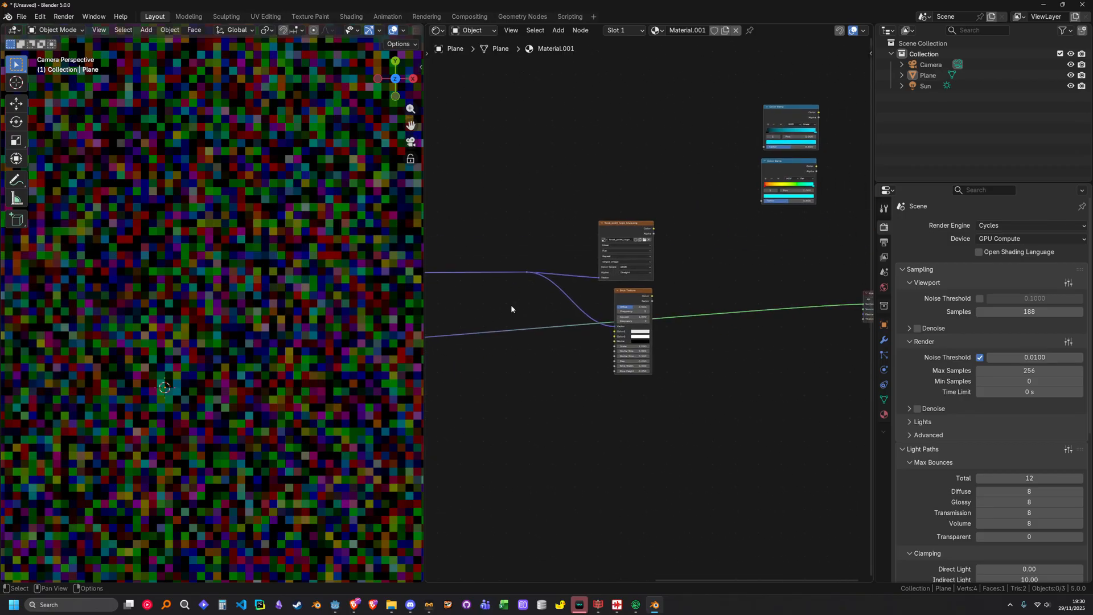
scroll(652, 311, "up", 5)
left_click_drag(596, 164, 689, 353)
key("g")
left_click(670, 364)
middle_click_drag(550, 336, 863, 313)
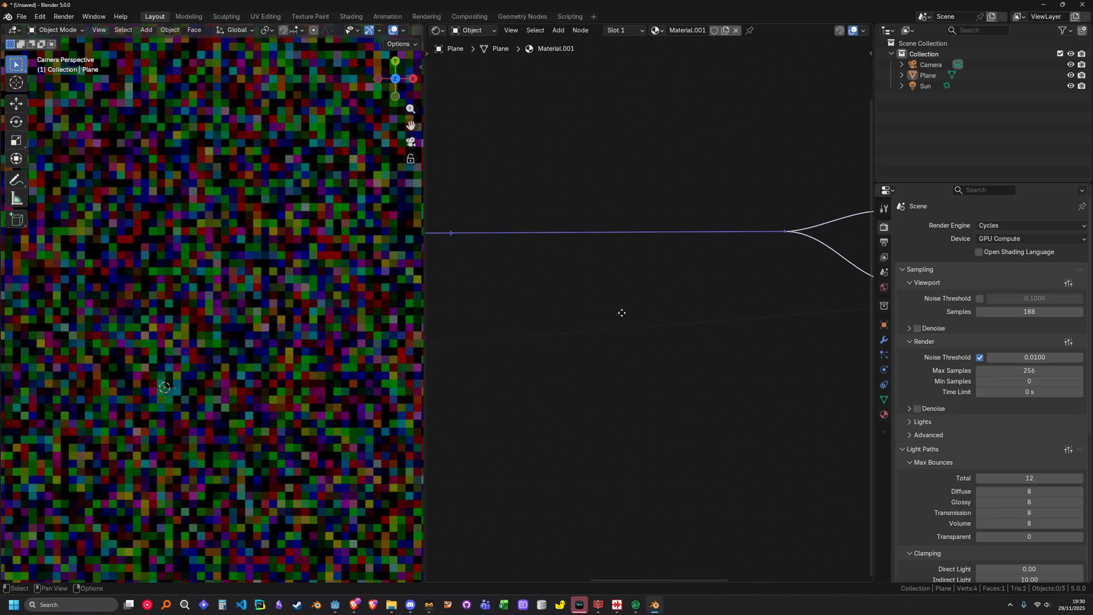
middle_click_drag(609, 311, 849, 296)
Insert a Mapping node on the coordinate link that leads to the image and Brick Texture nodes.
key("shift+a")
left_click(588, 259)
type("mapp")
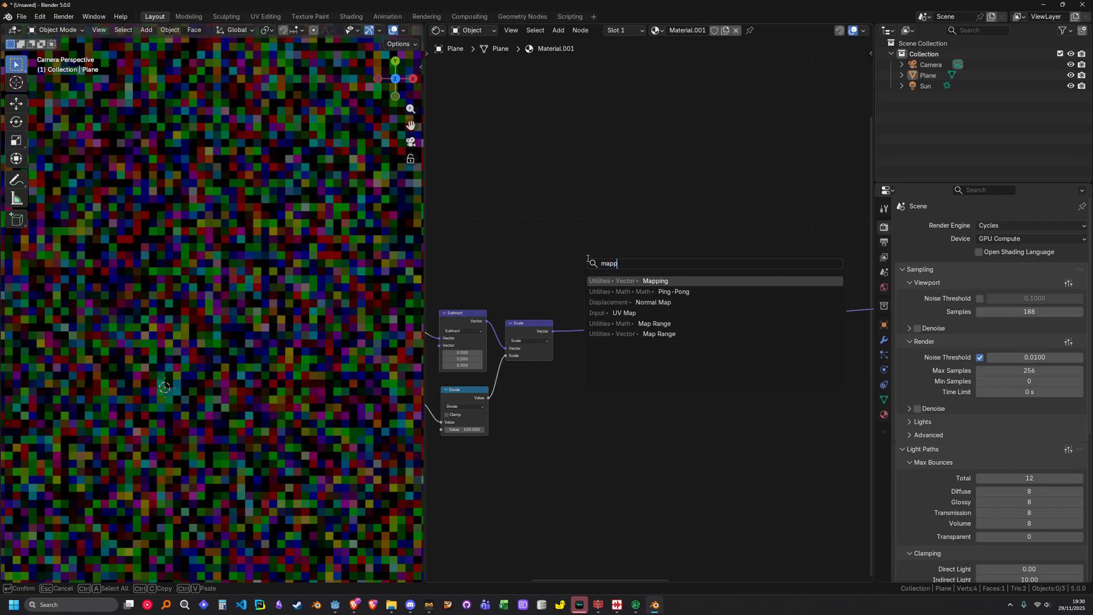
key("Return")
left_click(587, 181)
middle_click_drag(587, 181, 764, 238)
scroll(764, 238, "down", 1)
left_click_drag(772, 241, 819, 261)
middle_click_drag(785, 292, 610, 241)
scroll(610, 243, "up", 4)
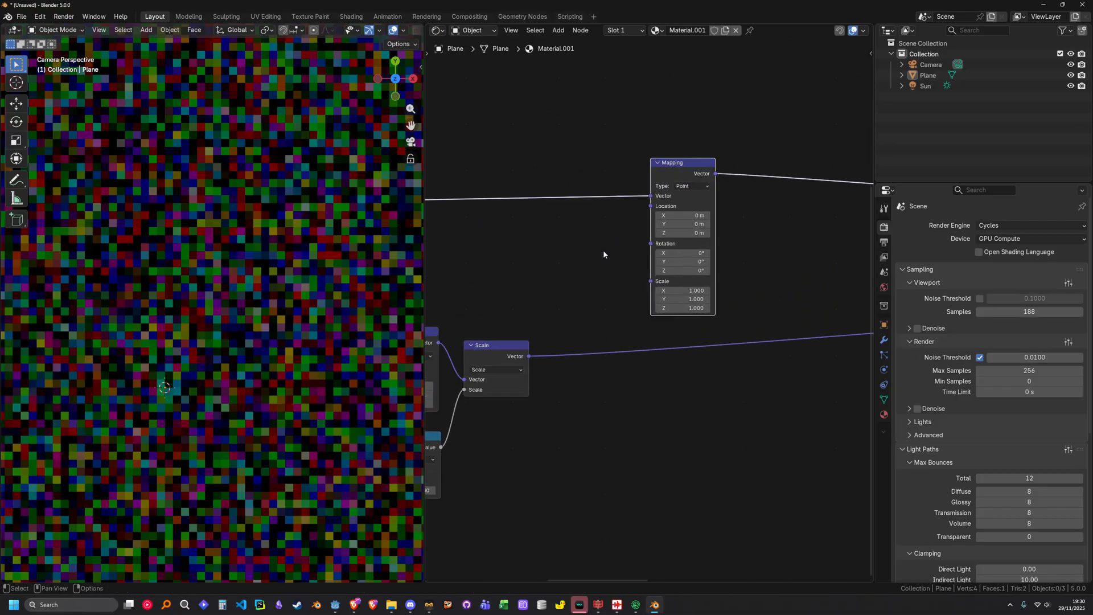
Connect the Scale node's Vector output to the Mapping node's Location and set the Mapping Z scale to 0.
left_click_drag(529, 358, 655, 210)
scroll(675, 258, "up", 3)
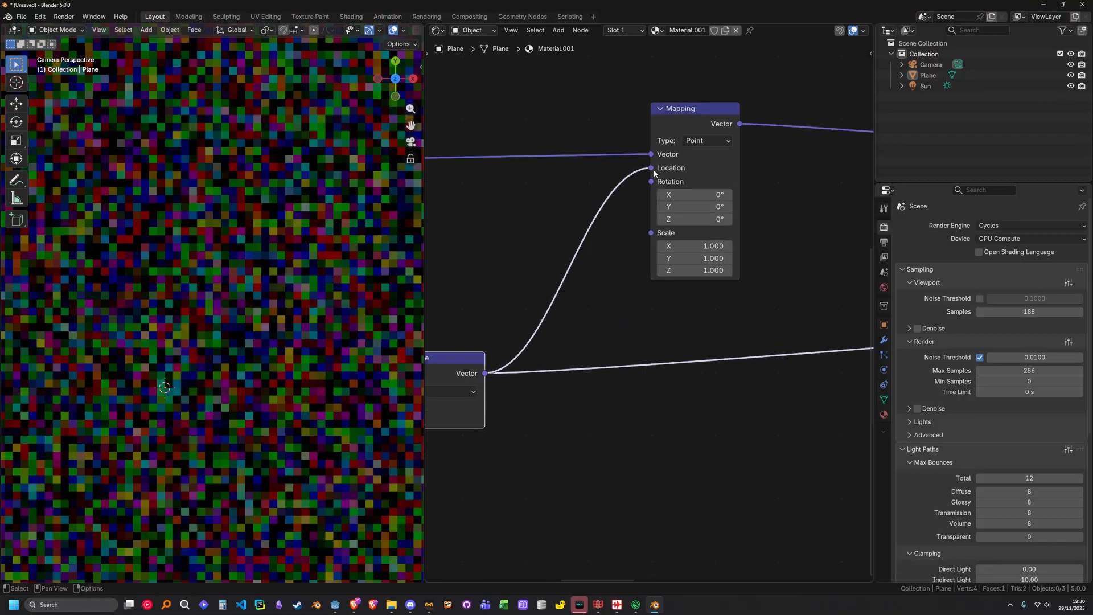
left_click(698, 270)
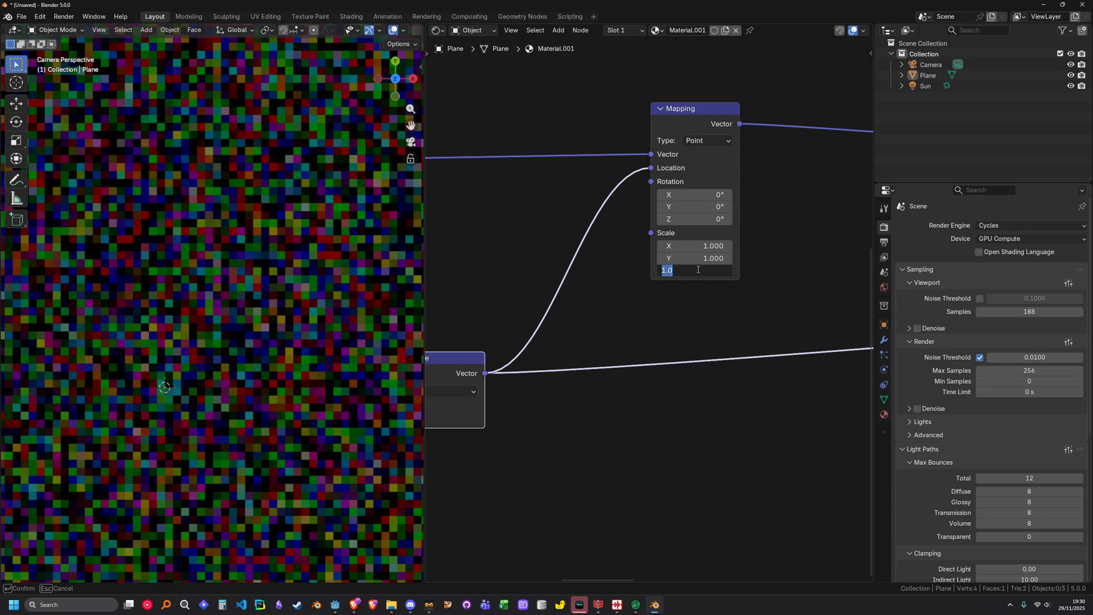
type("0")
key("Return")
scroll(739, 266, "down", 3)
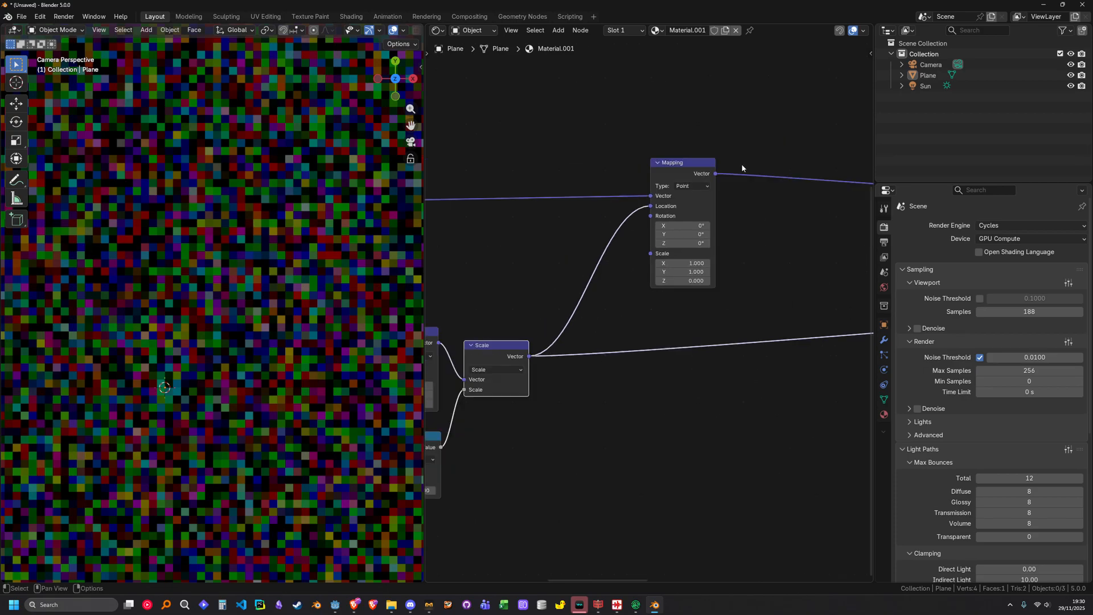
Preview the focal_point_logo_blue.png image texture on the whole plane in the viewport.
middle_click_drag(739, 266, 519, 278)
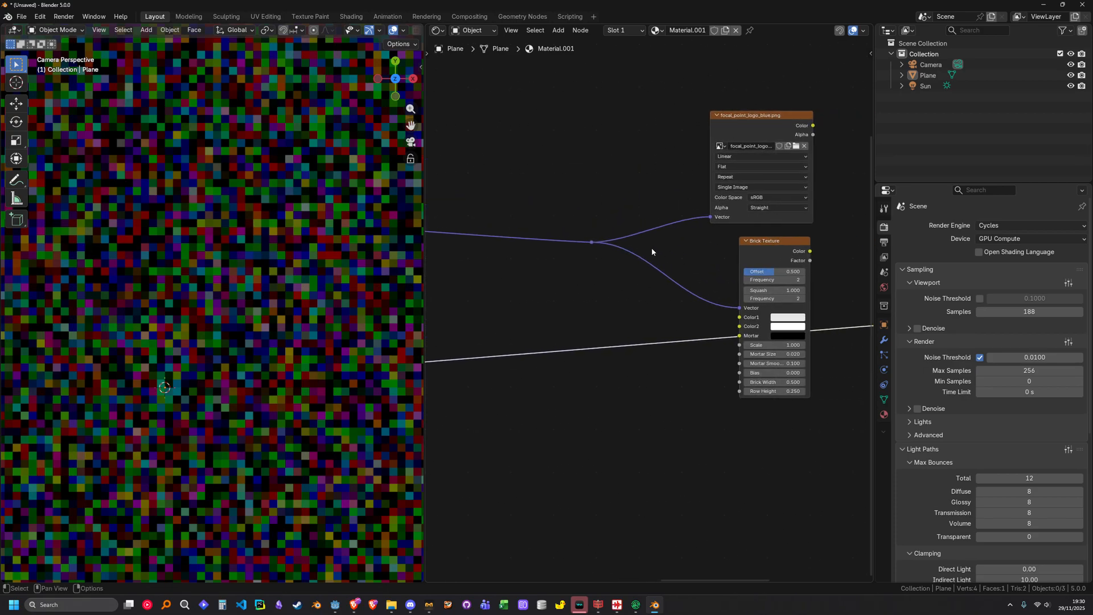
middle_click_drag(733, 240, 687, 269)
left_click(717, 160, "ctrl+shift")
scroll(559, 305, "down", 6)
scroll(260, 274, "down", 5)
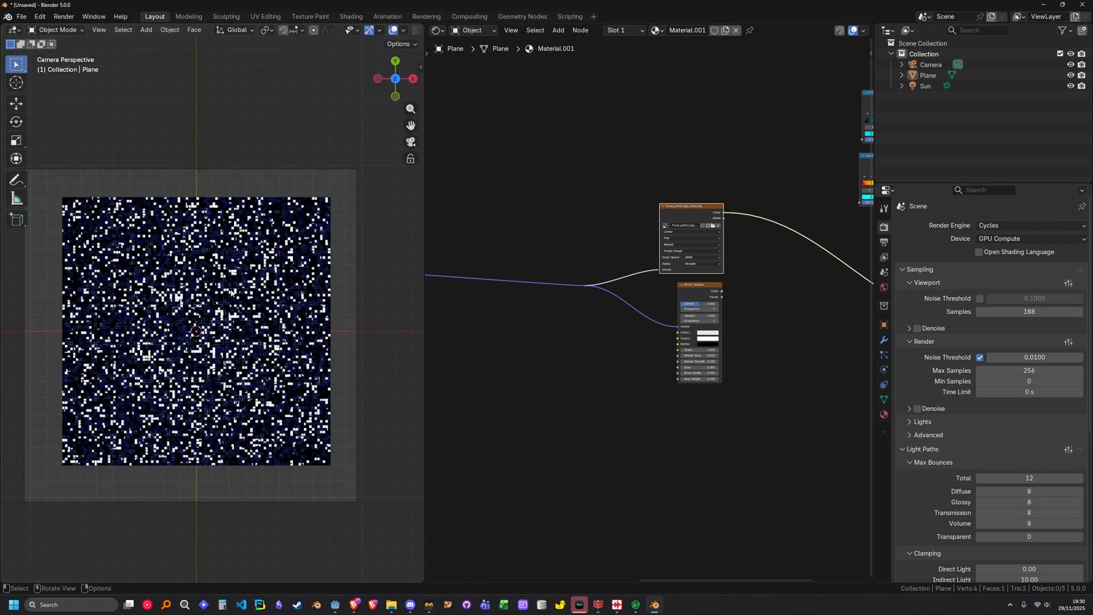
middle_click_drag(237, 292, 280, 261, "shift")
Set the Value node feeding Divide to 8 and inspect the dithered logo up close.
middle_click_drag(484, 368, 701, 331)
scroll(701, 331, "up", 6)
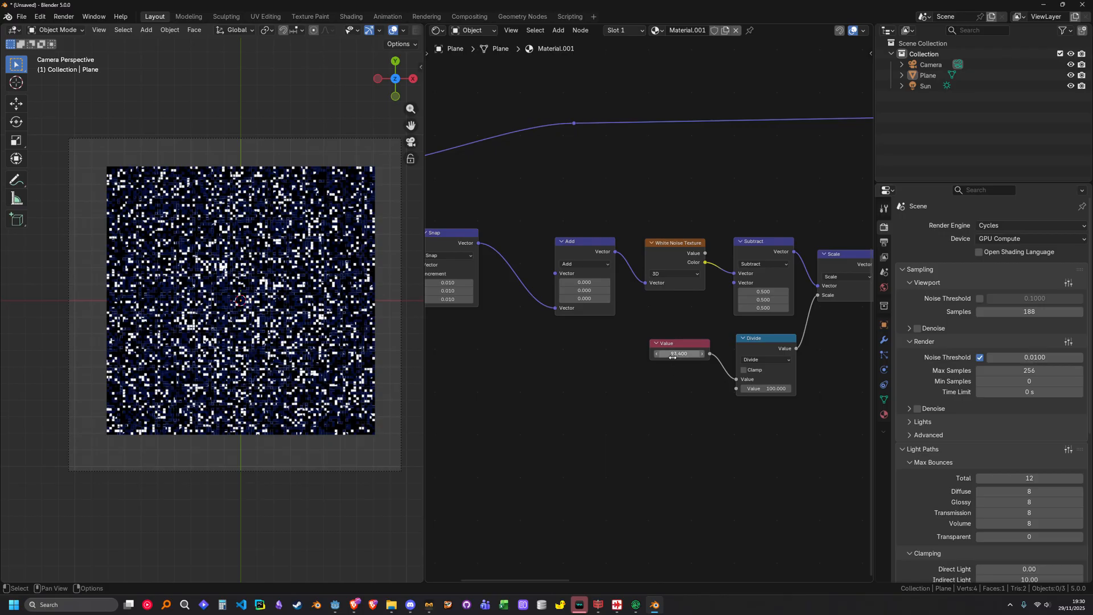
type("8")
key("Return")
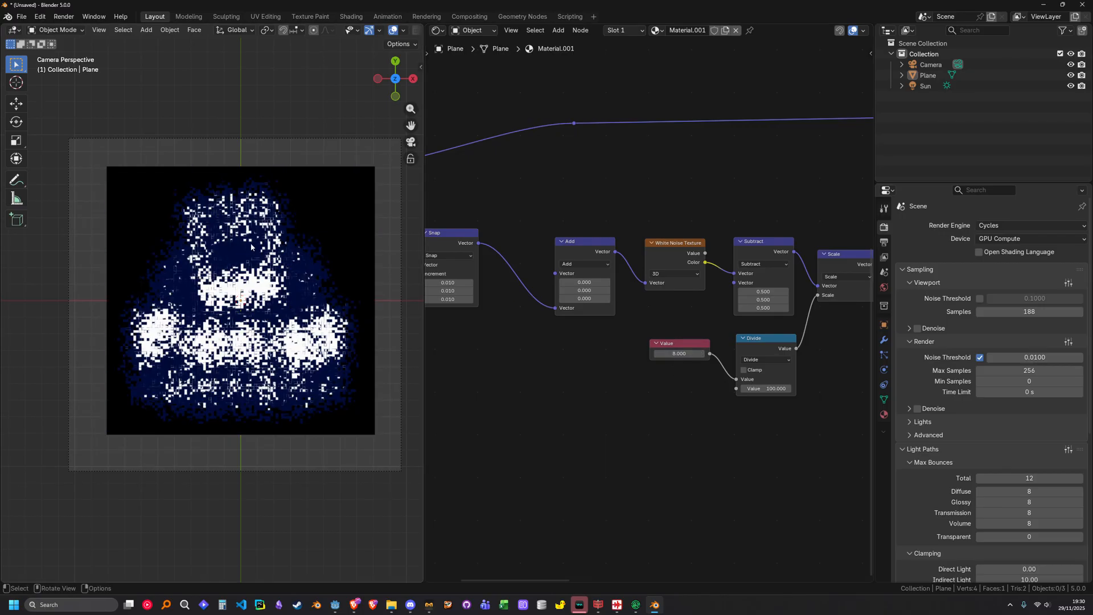
scroll(249, 245, "up", 4)
scroll(249, 261, "up", 3)
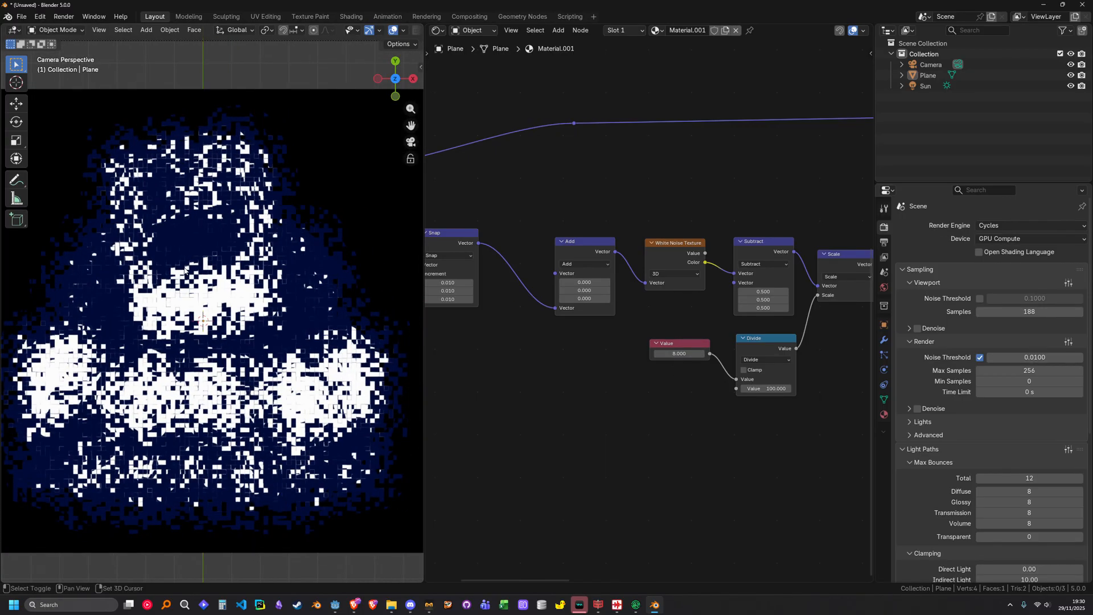
Mute the Snap node ahead of the noise and widen the 3D viewport.
middle_click_drag(581, 283, 684, 273)
middle_click_drag(493, 249, 454, 276)
left_click_drag(495, 225, 536, 340)
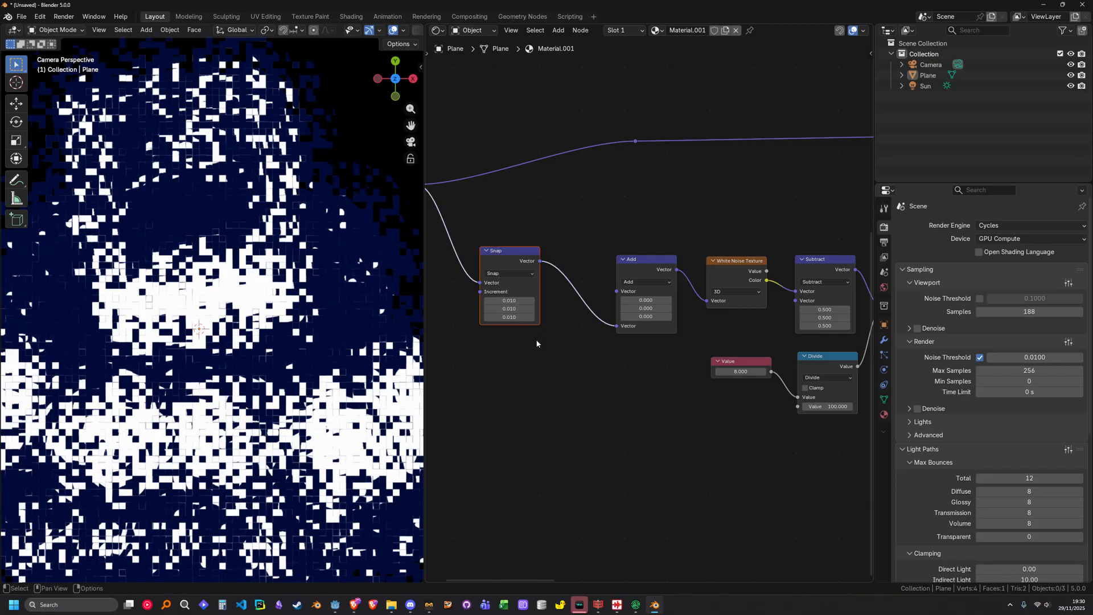
middle_click_drag(567, 298, 515, 269)
left_click_drag(450, 225, 484, 233)
key("m")
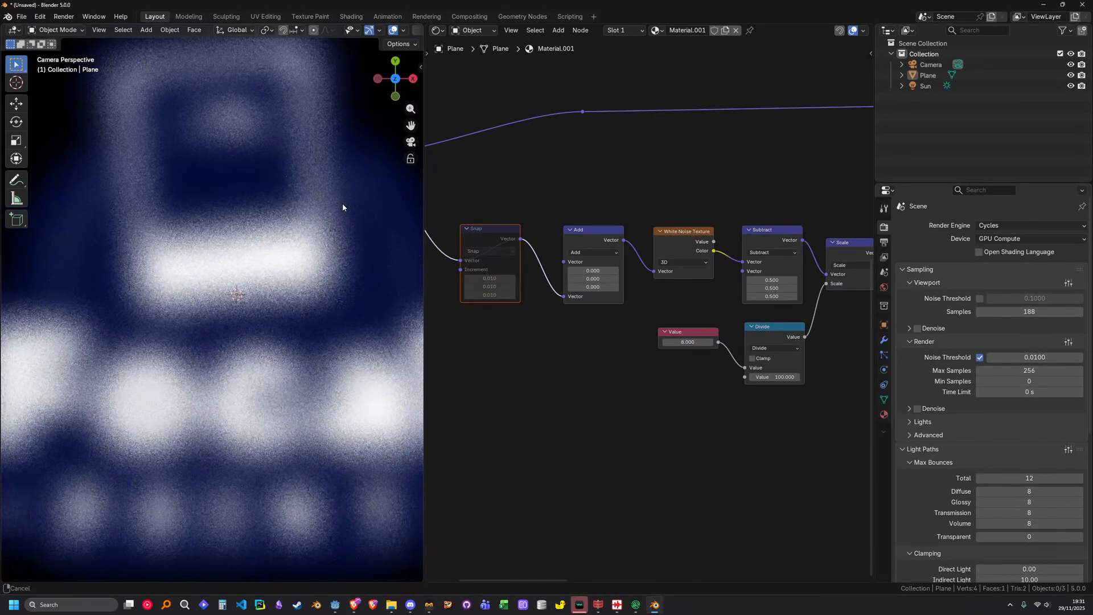
left_click_drag(424, 266, 493, 268)
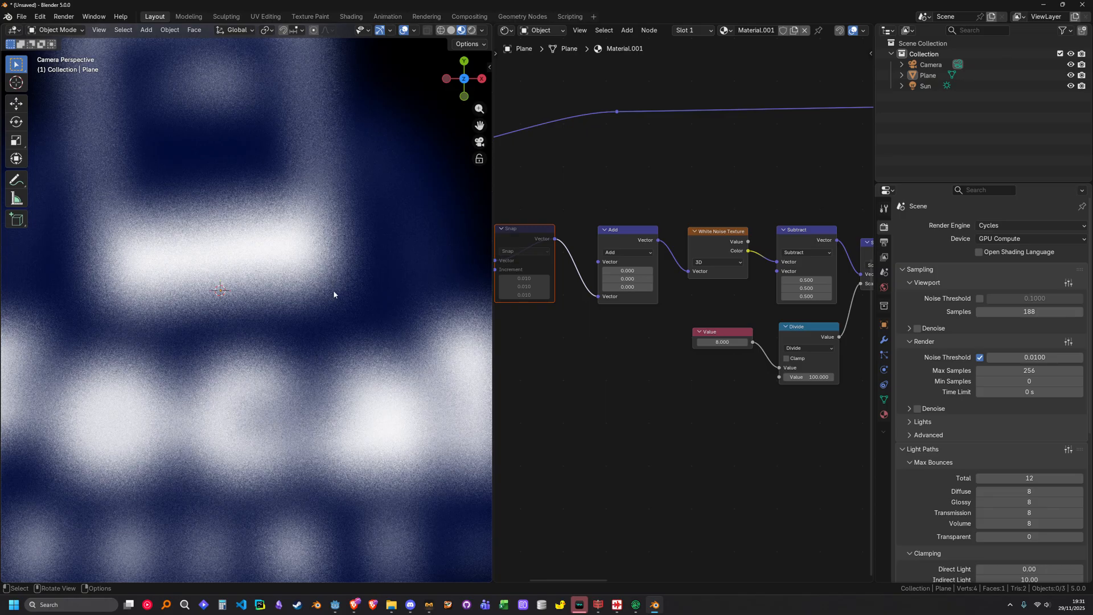
Switch to the web browser to view the dithering image results, and return to Blender.
left_click(355, 608)
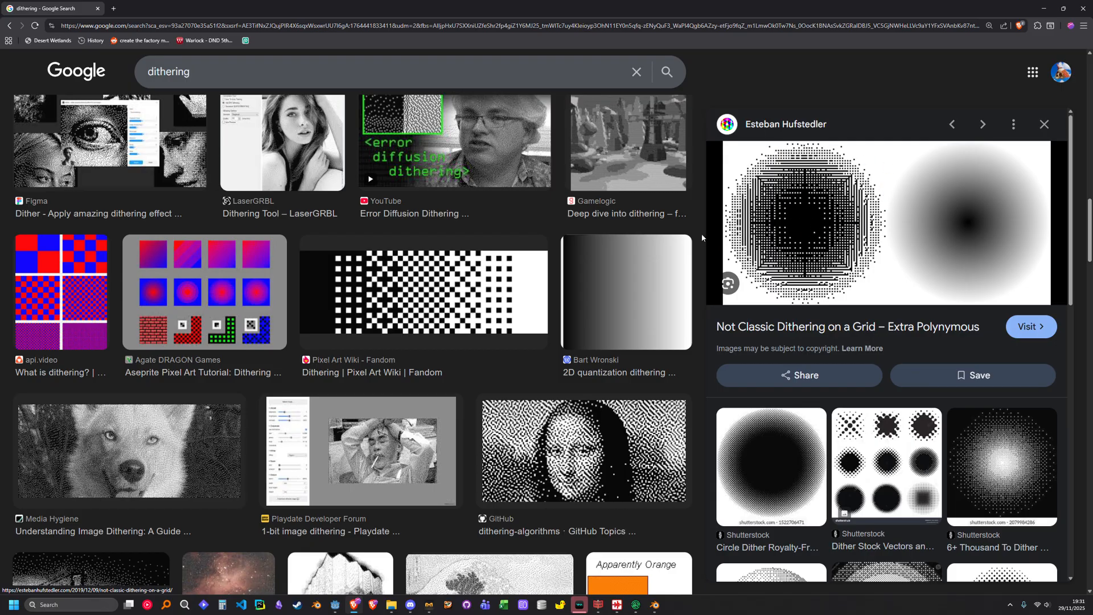
key("alt+Tab")
Preview the Brick Texture's Color output on the plane and inspect its blurred edges.
scroll(337, 231, "down", 3)
middle_click_drag(771, 317, 723, 378)
middle_click_drag(719, 294, 582, 319)
scroll(684, 319, "down", 7)
middle_click_drag(829, 325, 638, 350)
scroll(637, 350, "up", 5)
left_click(723, 247, "ctrl+shift")
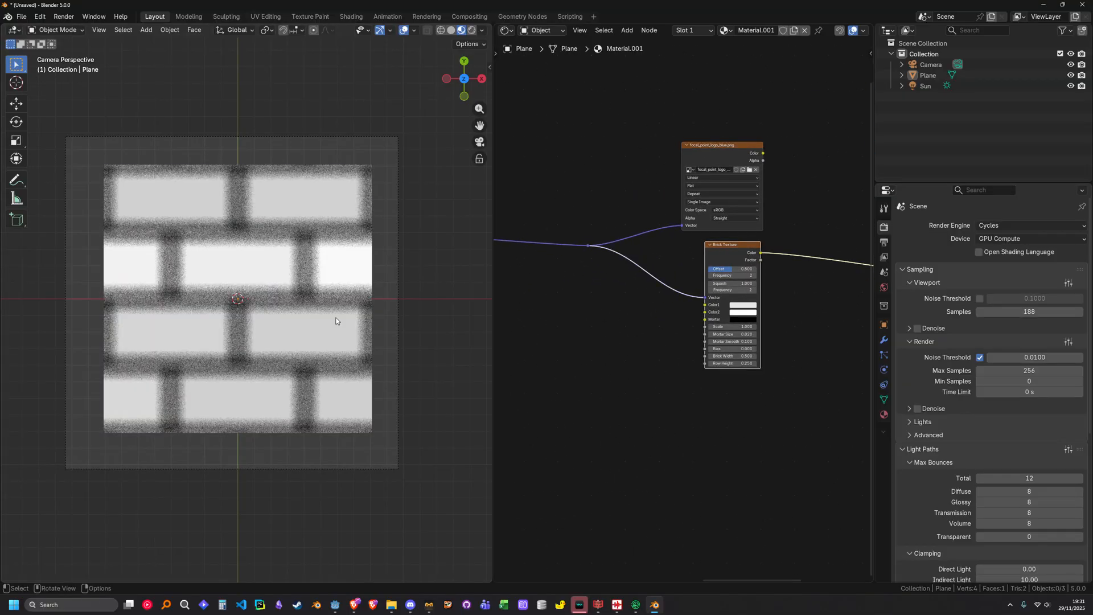
scroll(314, 319, "up", 4)
scroll(314, 319, "down", 3)
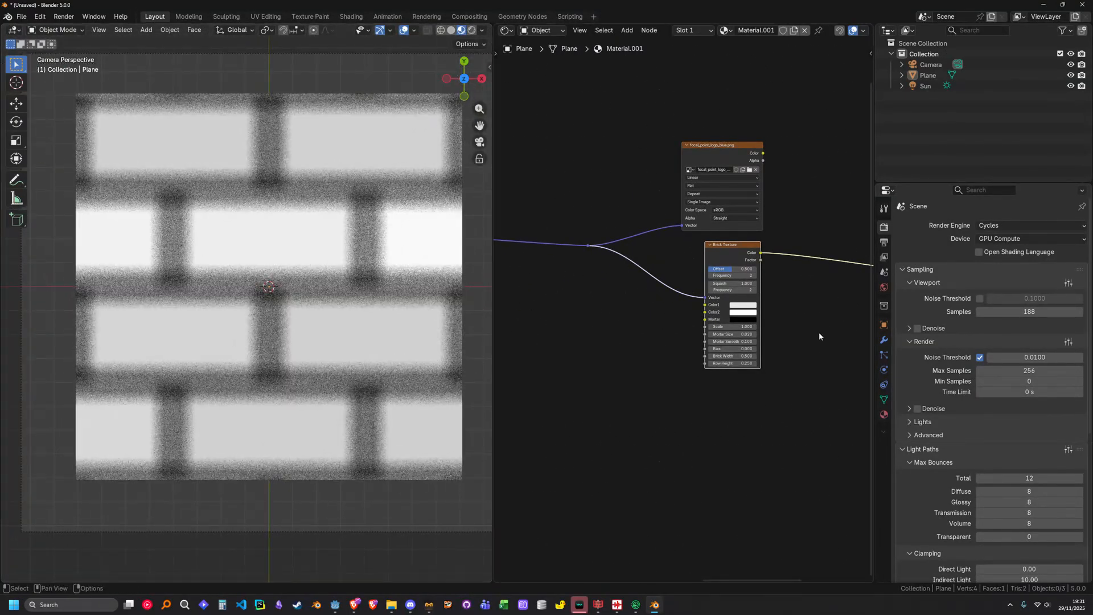
Move both Color Ramp nodes closer to the image and Brick Texture nodes.
middle_click_drag(821, 325, 636, 327)
middle_click_drag(667, 235, 678, 309)
scroll(679, 309, "up", 3)
middle_click_drag(676, 251, 654, 278)
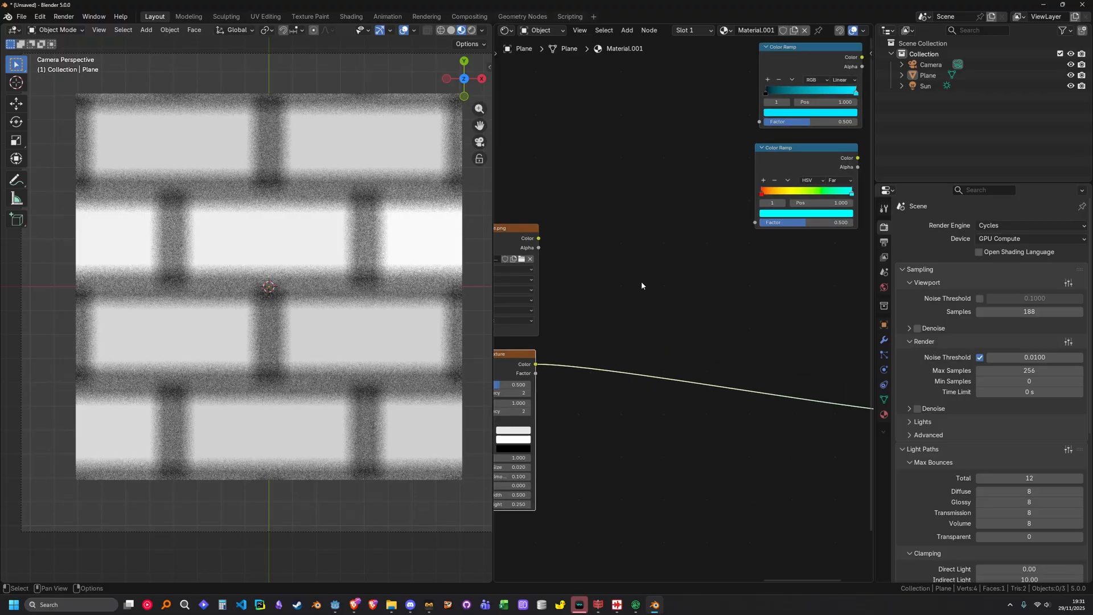
left_click_drag(733, 60, 826, 177)
left_click(759, 330)
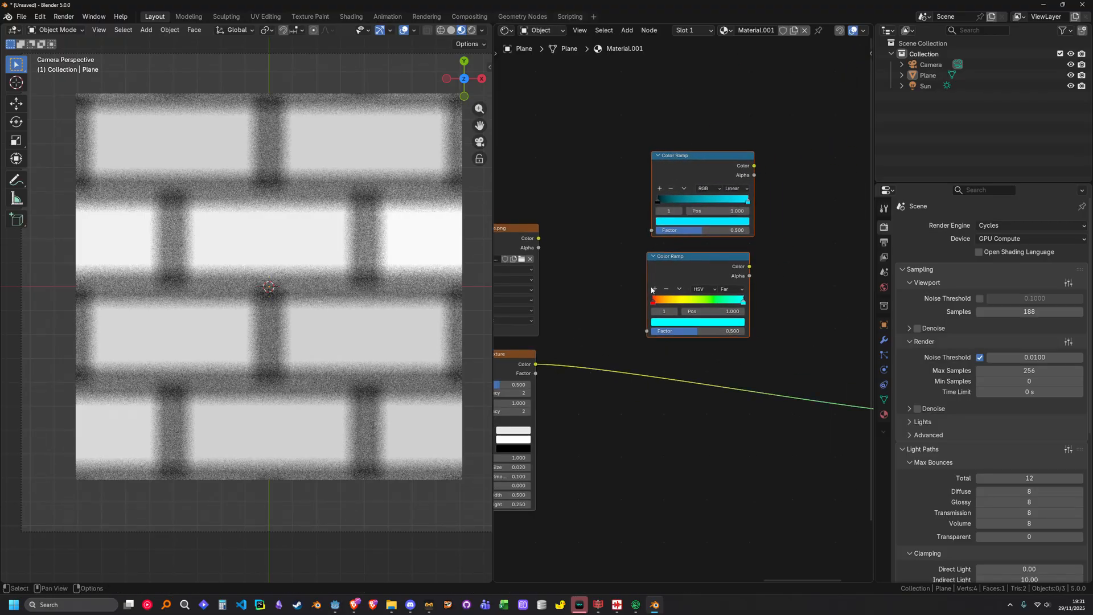
Connect the Brick Texture's Color to the Factor of the black-to-cyan RGB Color Ramp and preview that ramp.
scroll(690, 254, "up", 1)
middle_click_drag(532, 342, 597, 327)
left_click(596, 328)
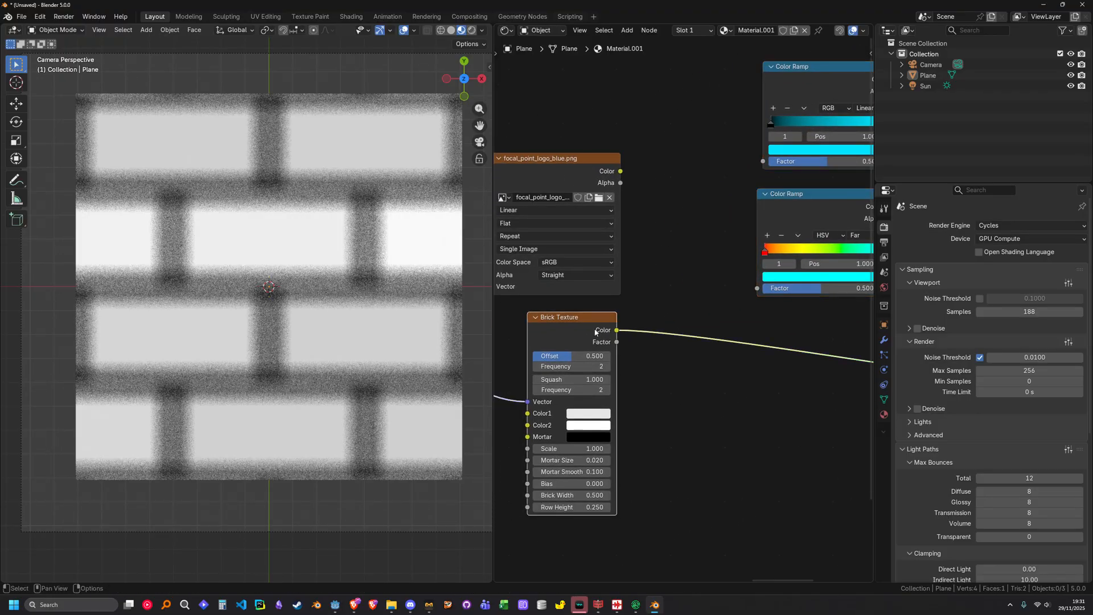
middle_click_drag(678, 315, 645, 329)
left_click_drag(586, 348, 731, 175)
middle_click_drag(792, 90, 709, 150)
left_click(710, 149, "ctrl+shift")
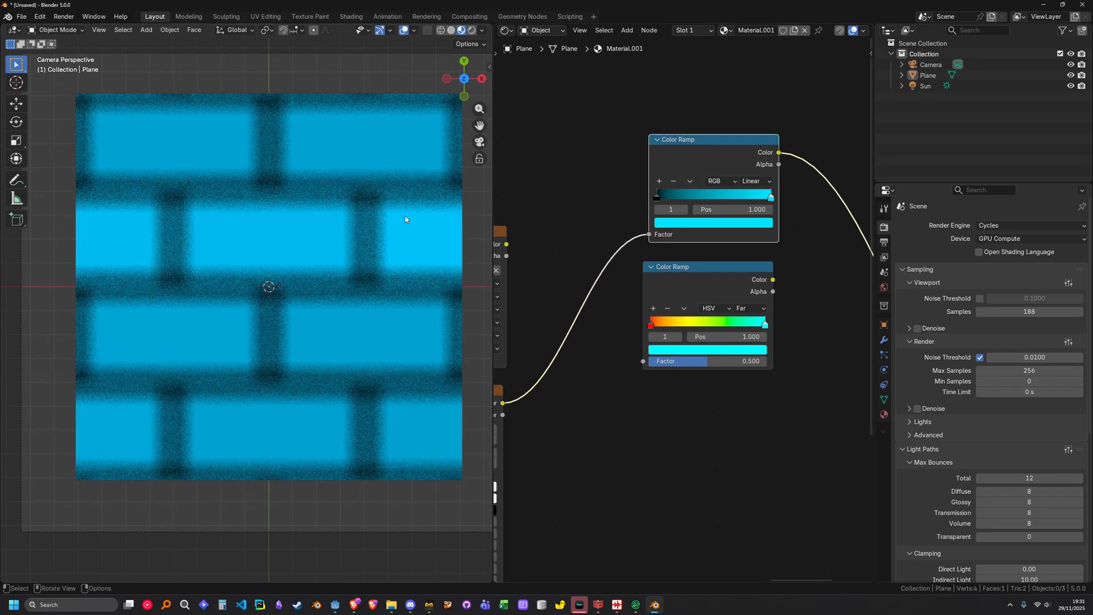
scroll(290, 251, "up", 3)
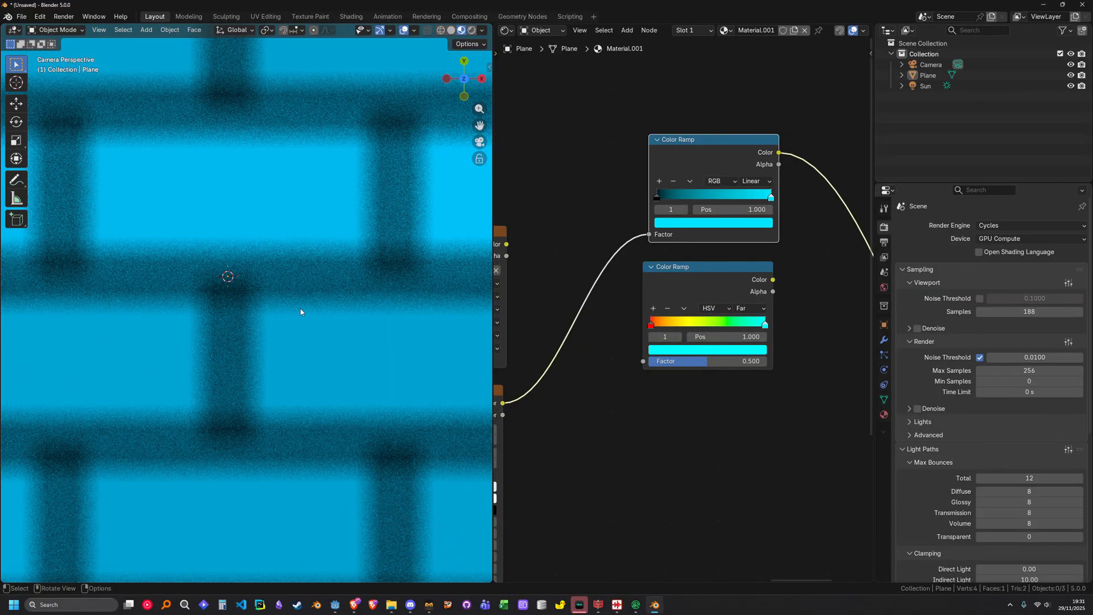
scroll(619, 371, "down", 1)
Add the Threshold Texture node group and place it below the Brick Texture node.
middle_click_drag(653, 380, 698, 327)
left_click(726, 299)
middle_click_drag(613, 380, 681, 304)
middle_click_drag(779, 230, 679, 286)
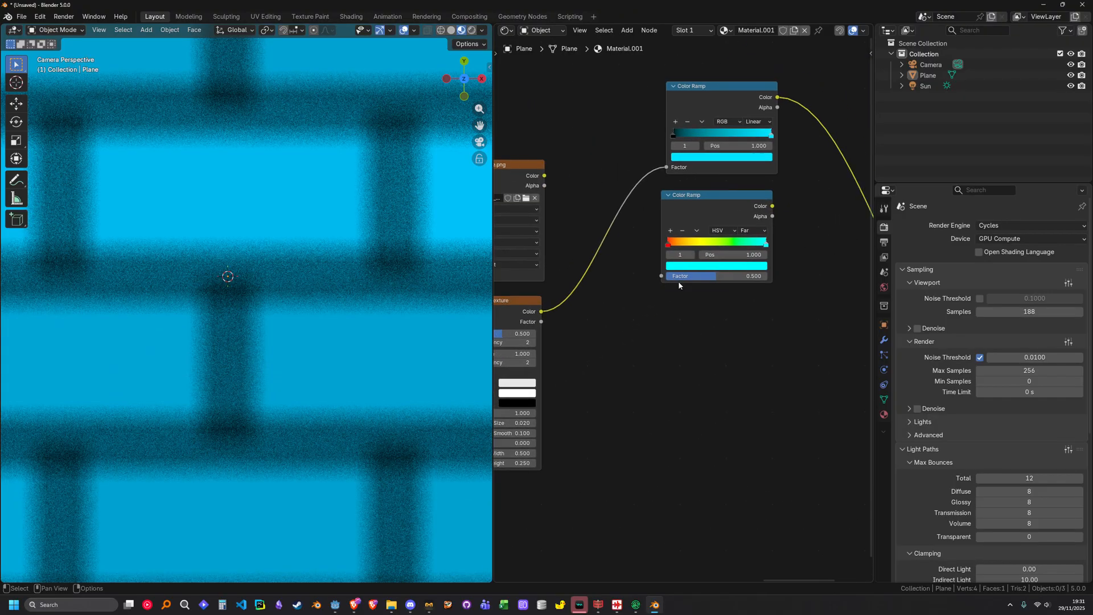
middle_click_drag(639, 331, 729, 275)
key("shift+a")
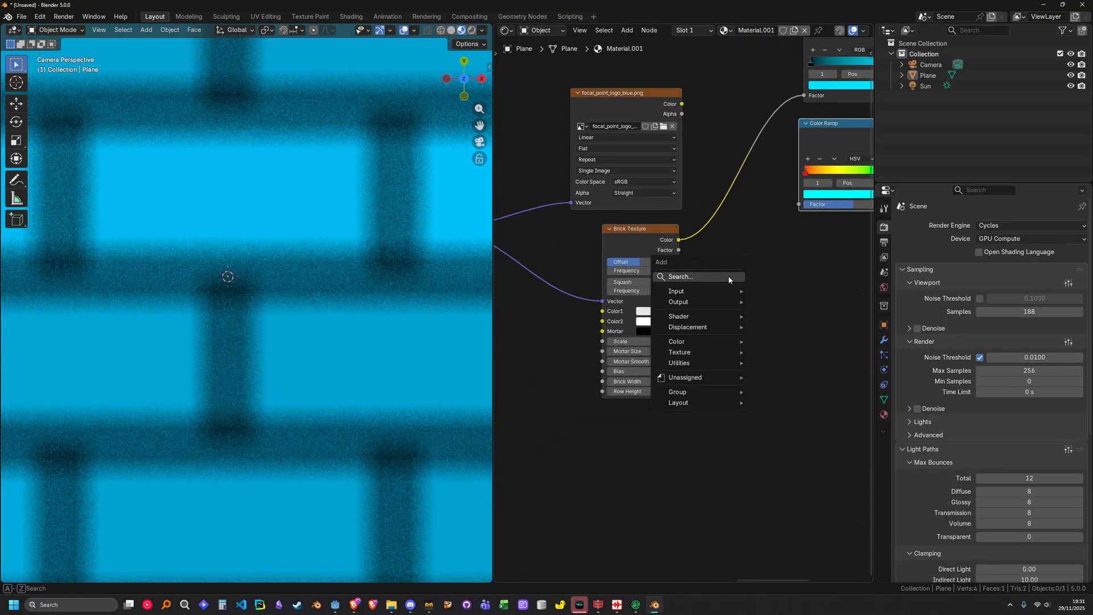
left_click(729, 276)
type("thresh")
key("Return")
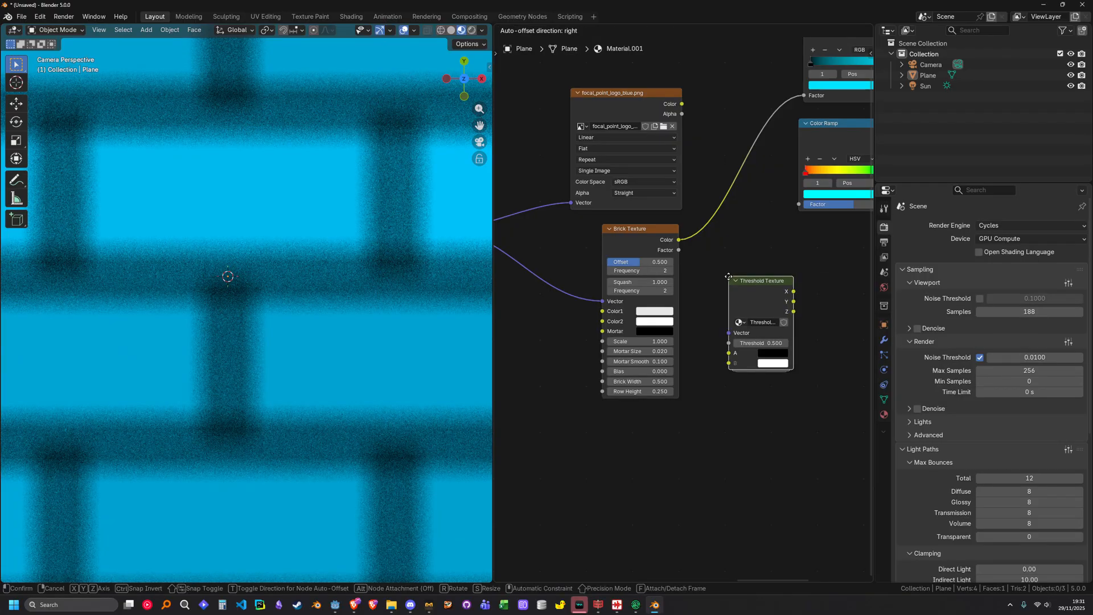
left_click(672, 367)
Open the Threshold Texture group to examine its nodes, and return to the main material tree.
key("Tab")
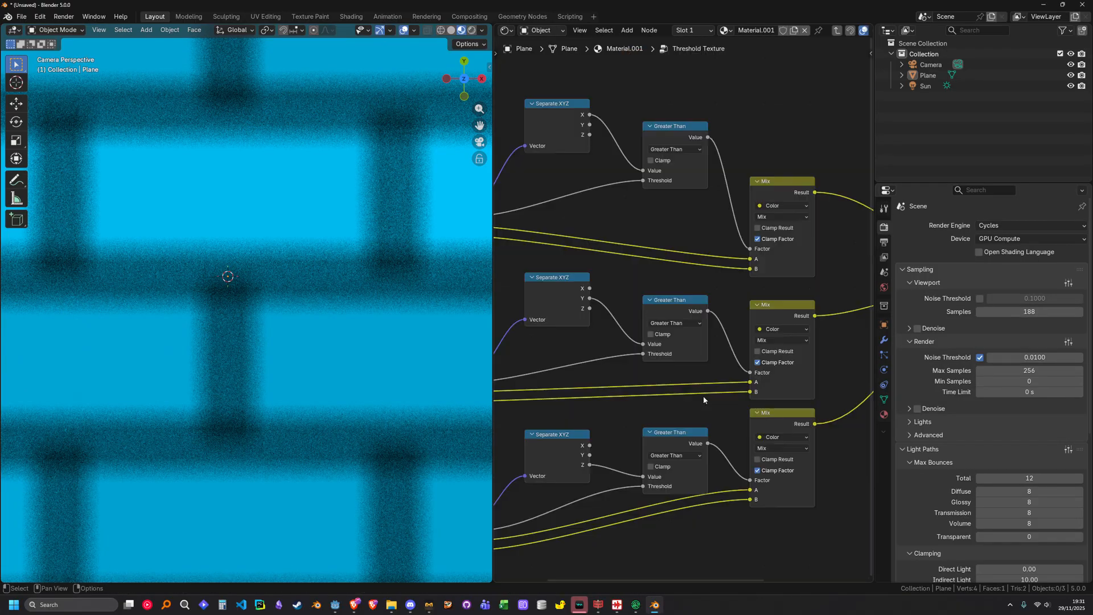
middle_click_drag(696, 369, 689, 335)
key("Tab")
Connect the offset coordinates' reroute to the Threshold Texture's Vector input and preview its X output on the plane.
middle_click_drag(616, 340, 683, 303)
left_click_drag(632, 199, 709, 326)
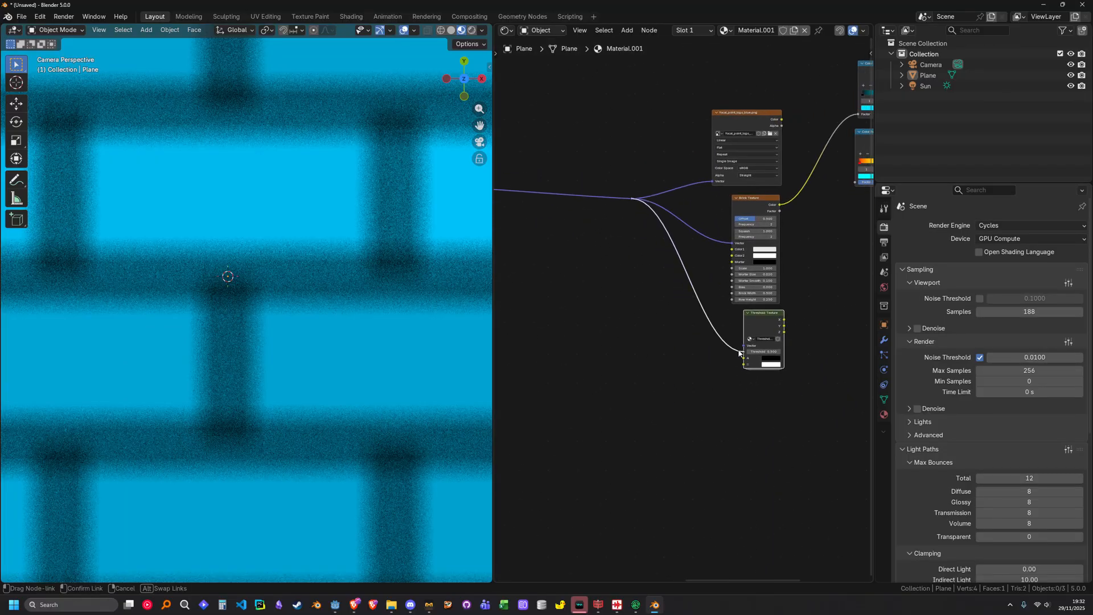
left_click(760, 329, "ctrl+shift")
middle_click_drag(759, 329, 728, 338)
scroll(332, 280, "down", 6)
scroll(228, 285, "up", 2)
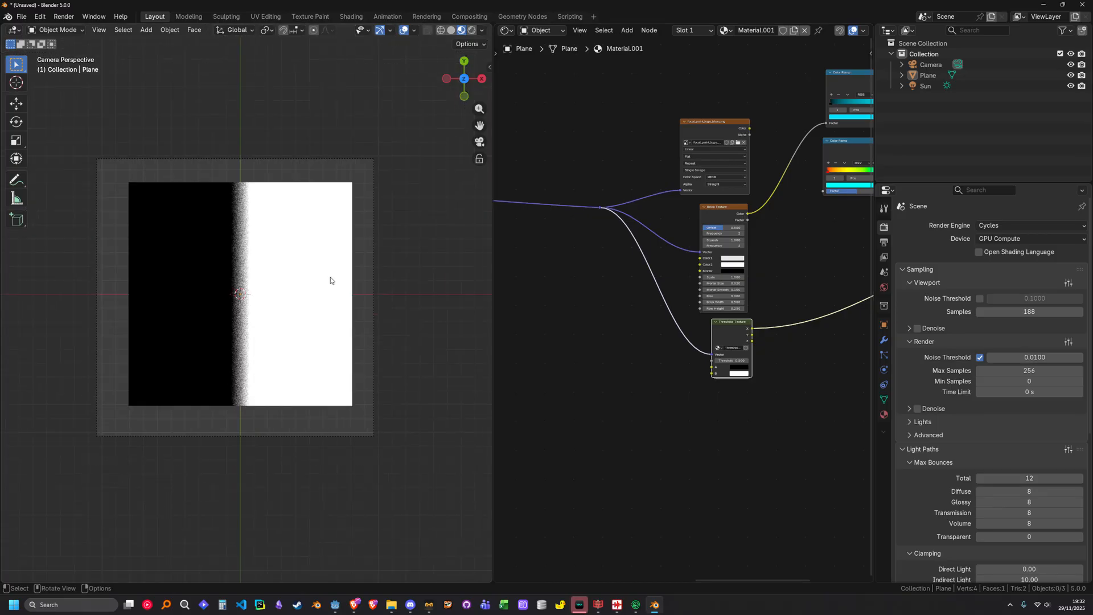
Set the Value node that feeds the Divide node to 0.
middle_click_drag(604, 332, 793, 334)
scroll(701, 331, "down", 6)
middle_click_drag(608, 329, 868, 306)
scroll(475, 316, "up", 6)
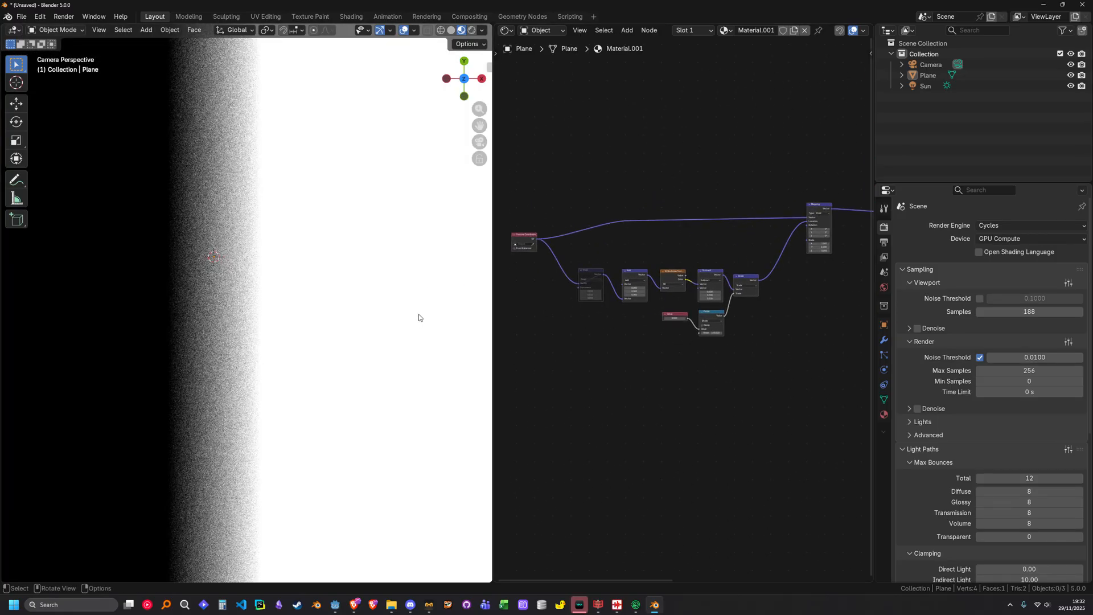
scroll(417, 317, "down", 6)
scroll(676, 328, "up", 4)
type("0")
key("Return")
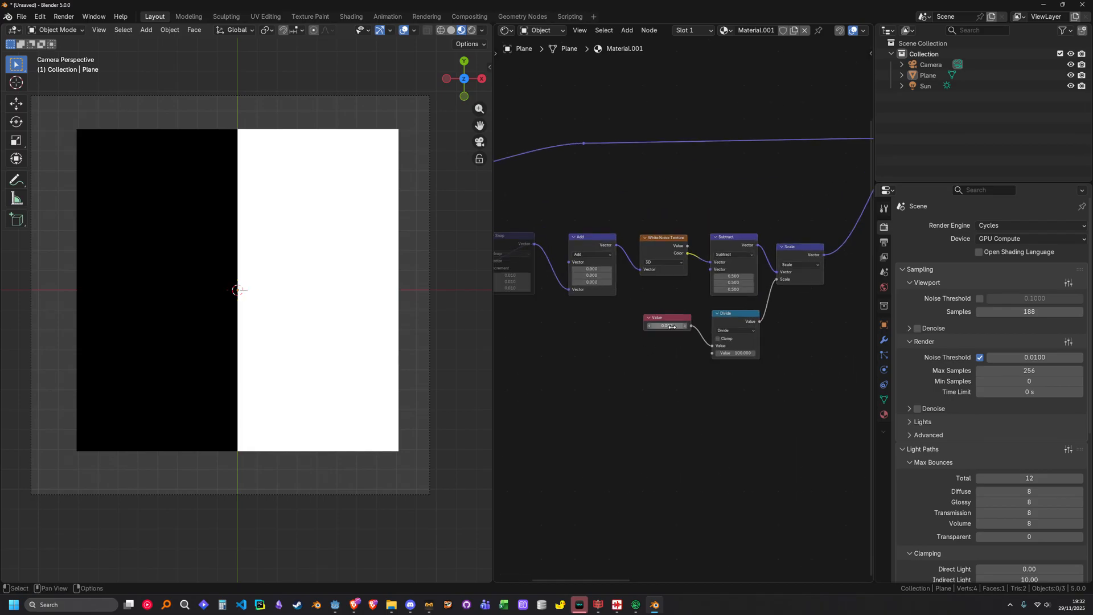
Raise the Value node that feeds the Divide node to about 85.8.
mouse_move(664, 324)
left_mouse_down()
mouse_move(689, 325)
mouse_move(655, 326)
left_mouse_up()
scroll(740, 312, "down", 3)
middle_click_drag(779, 328, 496, 328)
middle_click_drag(871, 329, 579, 320)
scroll(578, 320, "up", 3)
middle_click_drag(643, 181, 662, 233)
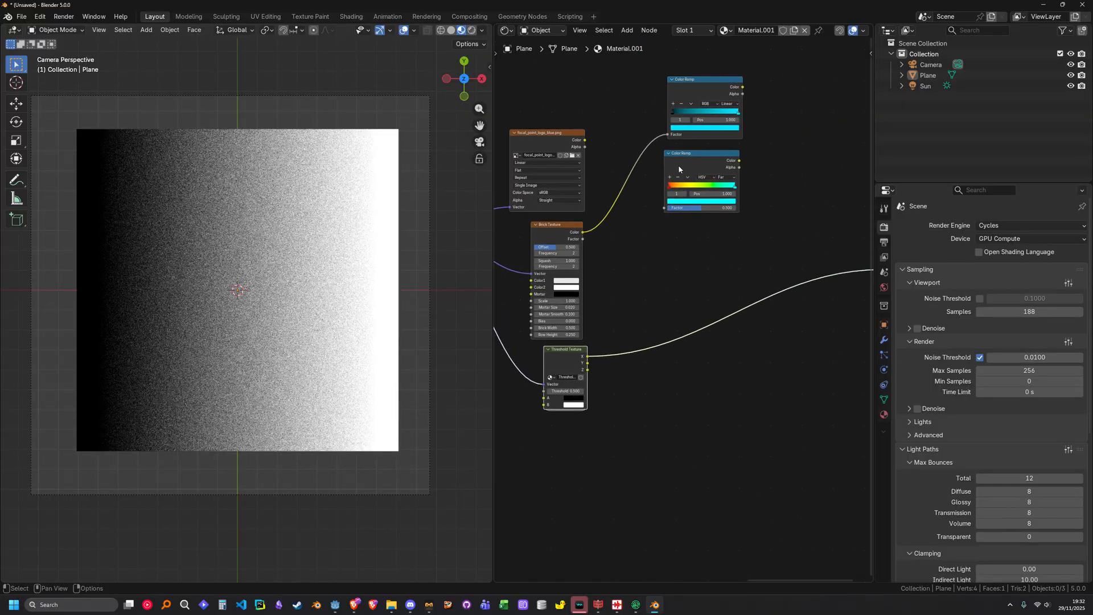
Connect the Threshold Texture's X output to the Factor of the HSV Color Ramp and preview that ramp on the plane.
scroll(629, 275, "up", 3)
middle_click_drag(641, 273, 627, 351)
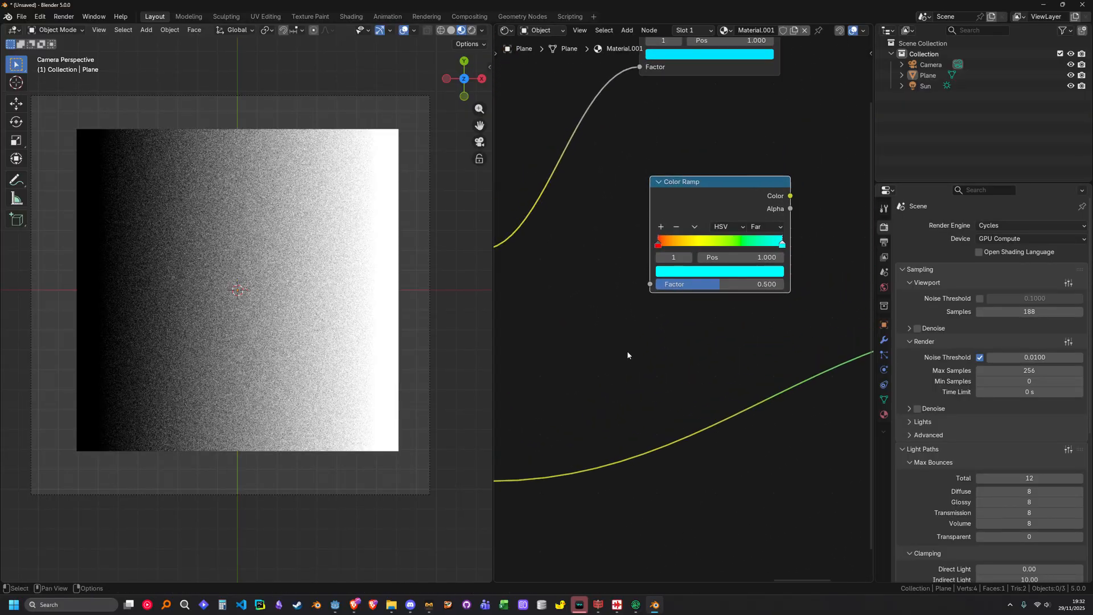
scroll(598, 314, "up", 5)
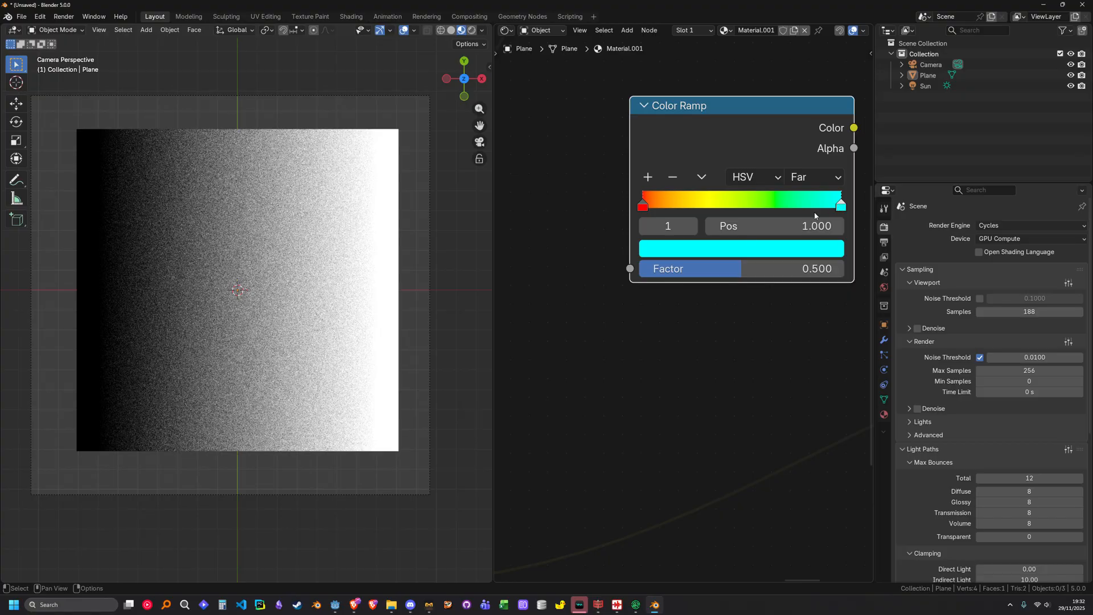
scroll(740, 284, "down", 4)
scroll(632, 390, "up", 2)
left_click_drag(577, 425, 736, 228)
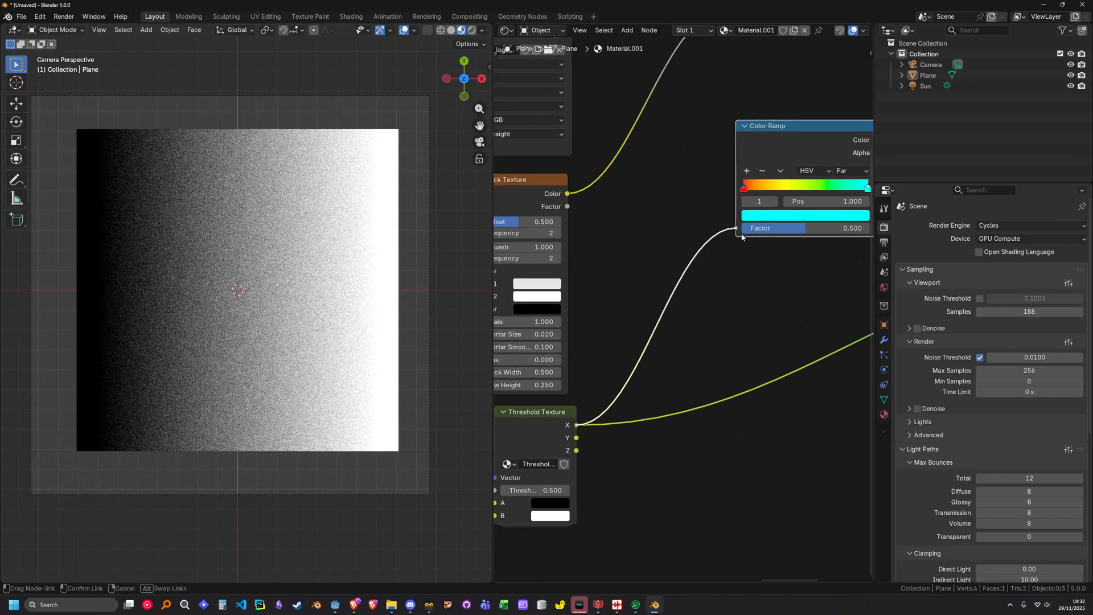
middle_click_drag(816, 181, 674, 278)
scroll(333, 301, "up", 3)
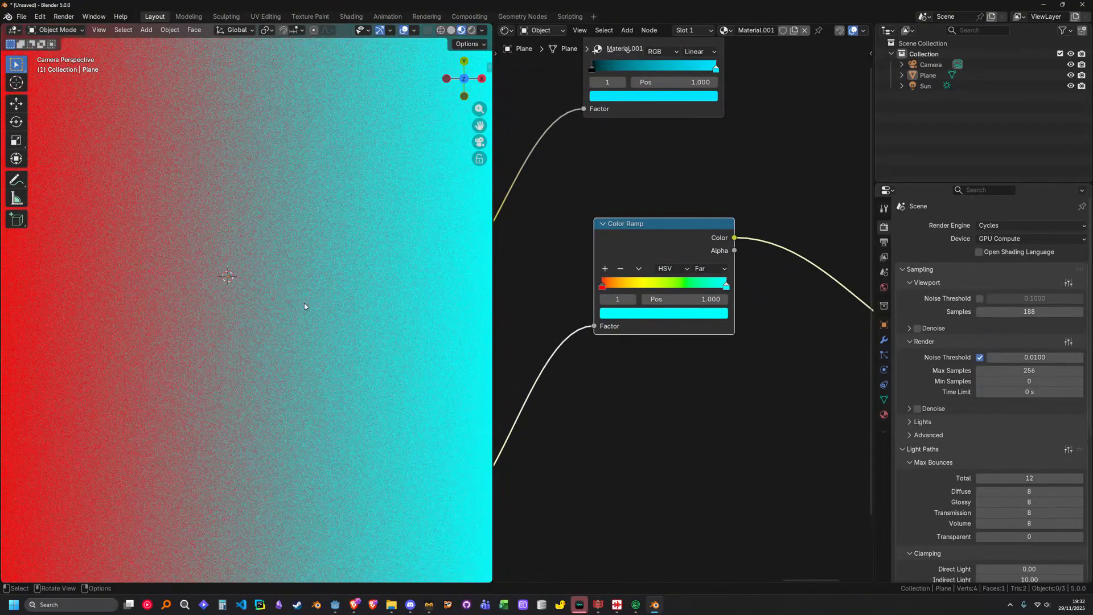
Unmute the Snap node between the Texture Coordinate and Add nodes to pixelate the dithering.
scroll(678, 319, "down", 4)
middle_click_drag(635, 393, 644, 320)
scroll(788, 352, "up", 4)
left_click_drag(644, 321, 631, 308)
key("m")
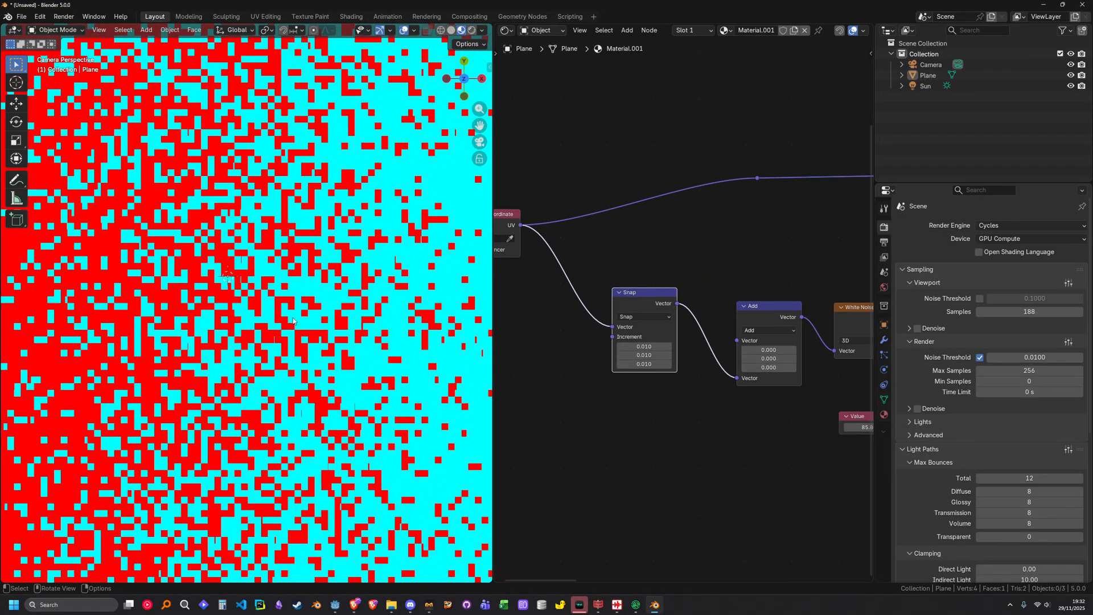
scroll(465, 339, "down", 3)
Widen the shader editor area and inspect the blocky red-and-cyan dithering on the plane.
left_click_drag(493, 339, 440, 339)
middle_click_drag(364, 292, 297, 311, "shift")
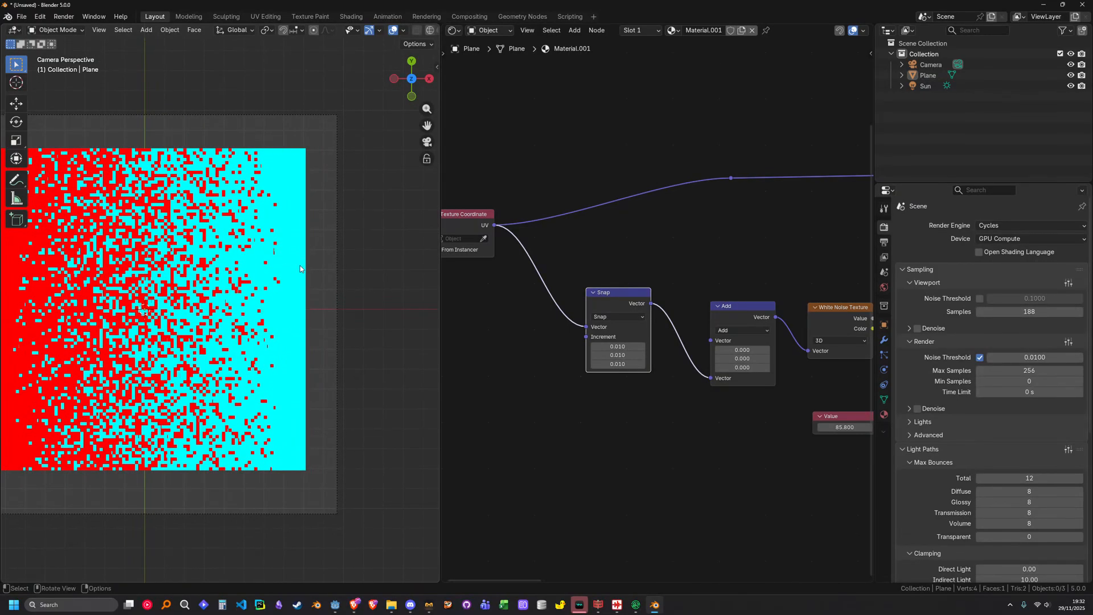
scroll(246, 285, "up", 4)
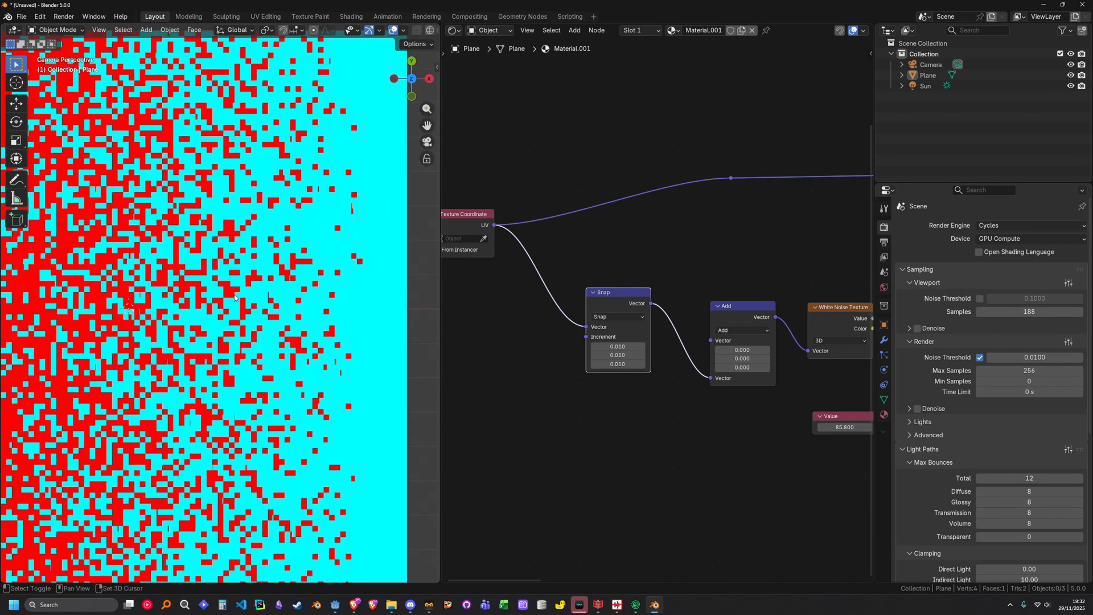
middle_click_drag(234, 297, 215, 305, "shift")
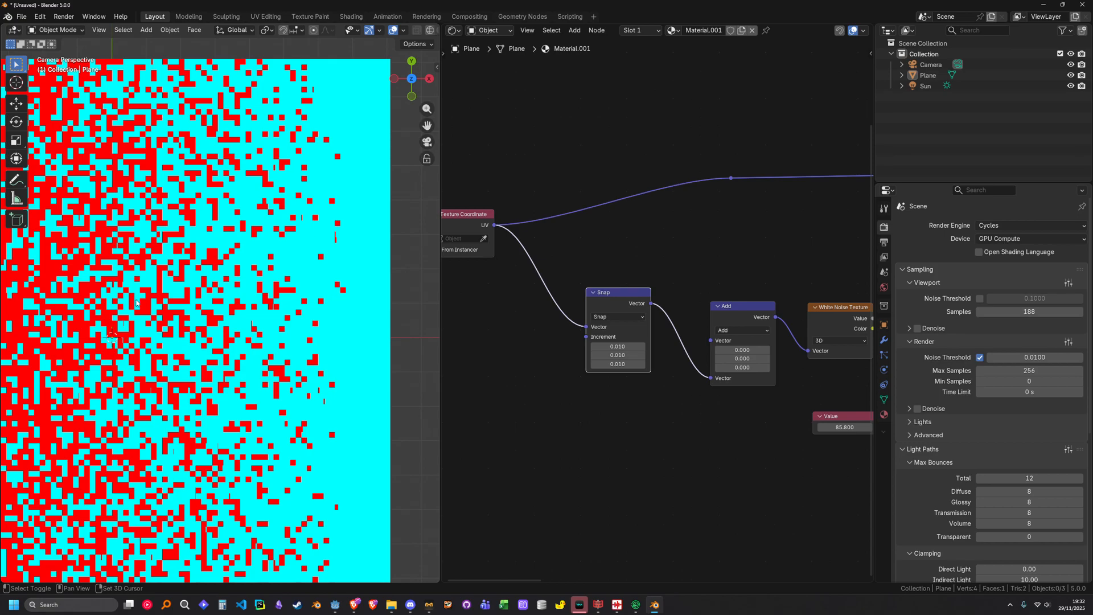
middle_click_drag(137, 303, 235, 269, "shift")
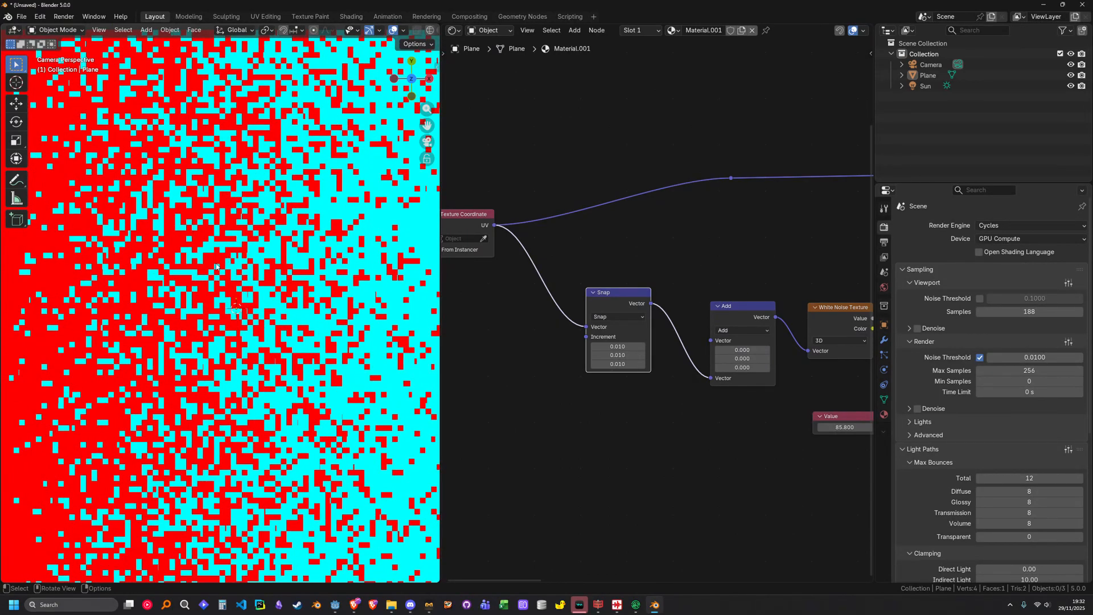
Mute the Snap node again to return the noise offset to fine grain.
mouse_move(609, 340)
left_mouse_down()
mouse_move(598, 343)
mouse_move(599, 323)
left_mouse_up()
scroll(651, 310, "down", 6)
middle_click_drag(822, 283, 730, 271)
key("m")
scroll(741, 279, "down", 5)
middle_click_drag(826, 277, 514, 315)
scroll(297, 267, "down", 6)
middle_click_drag(291, 281, 291, 279)
key("KP_0")
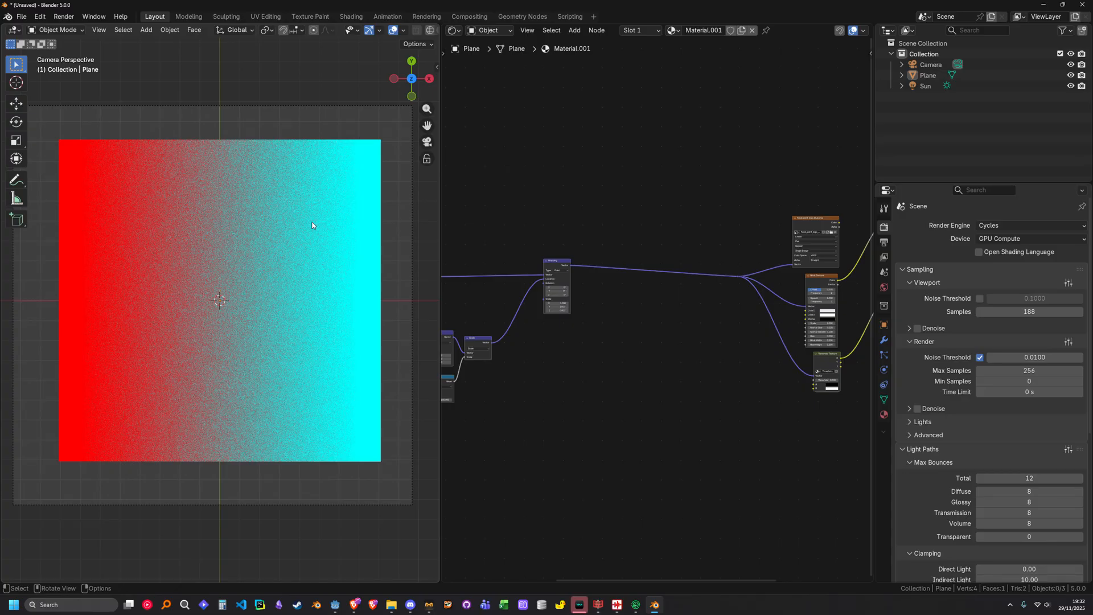
Move the HSV Color Ramp node slightly lower, farther from the RGB Color Ramp.
middle_click_drag(732, 297, 614, 287)
scroll(512, 351, "up", 2)
scroll(661, 304, "up", 5)
left_click_drag(734, 267, 738, 291)
scroll(619, 300, "down", 7)
scroll(700, 279, "up", 7)
middle_click_drag(601, 350, 621, 304)
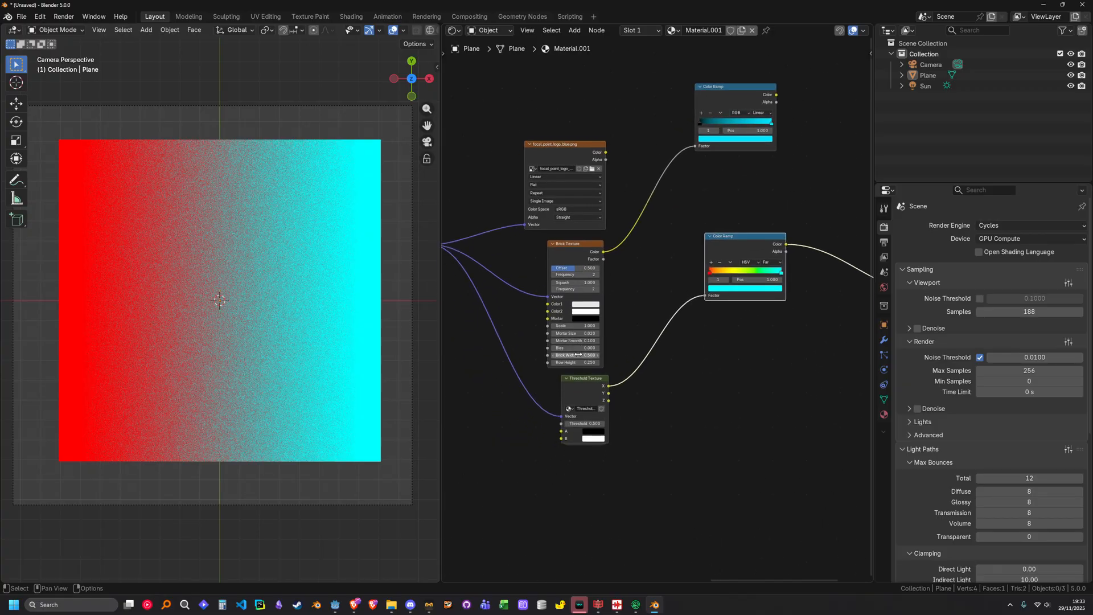
Preview the Brick Texture's Color output directly on the plane.
left_click_drag(604, 252, 657, 275)
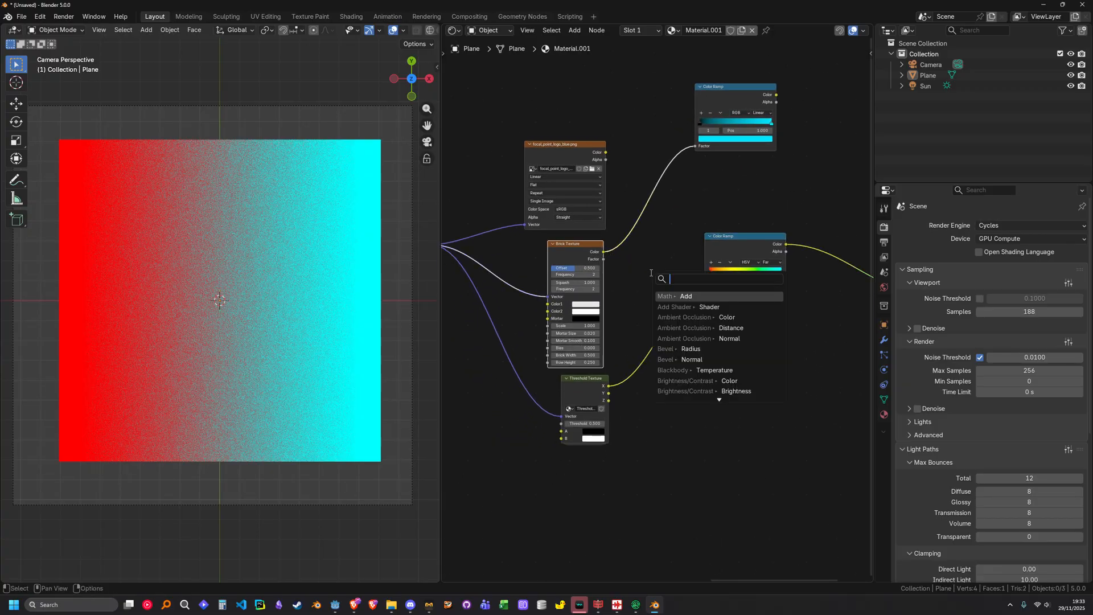
scroll(330, 242, "up", 4)
left_click(572, 257, "ctrl+shift")
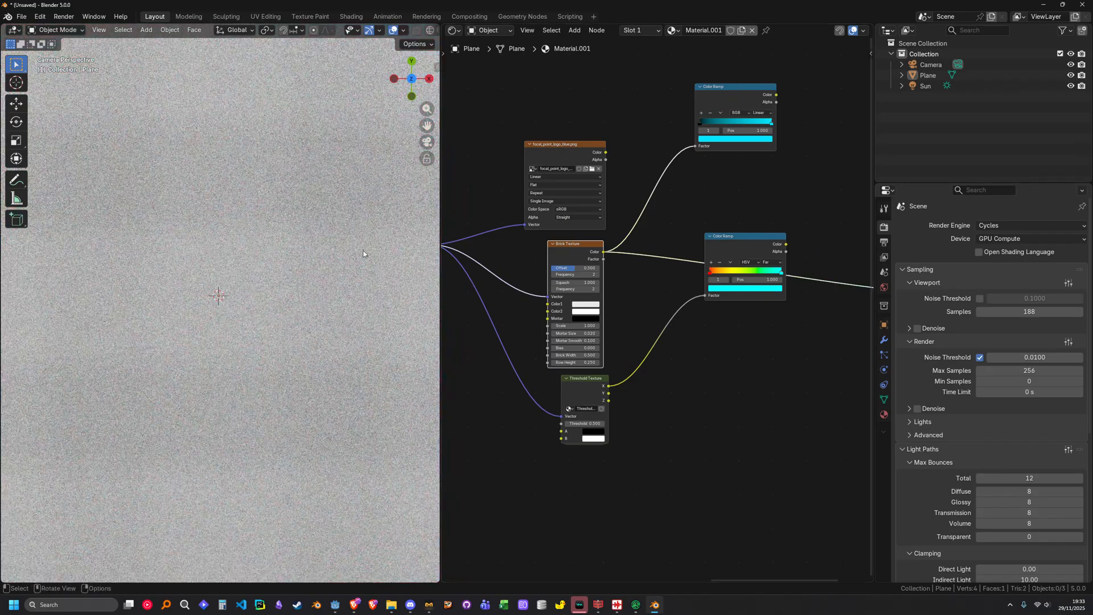
scroll(252, 298, "down", 4)
Set the Value node that feeds the Divide node to 8 and inspect the dithered brick edges.
scroll(547, 423, "down", 5)
middle_click_drag(551, 426, 475, 369)
scroll(683, 310, "up", 6)
left_click(750, 289)
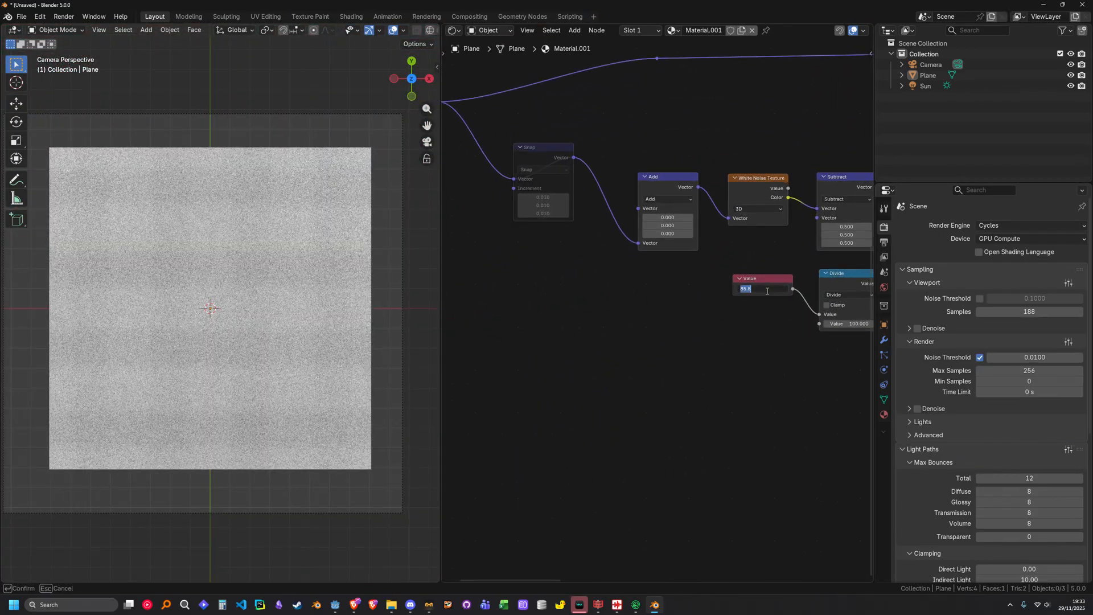
type("8")
key("Return")
scroll(204, 265, "up", 5)
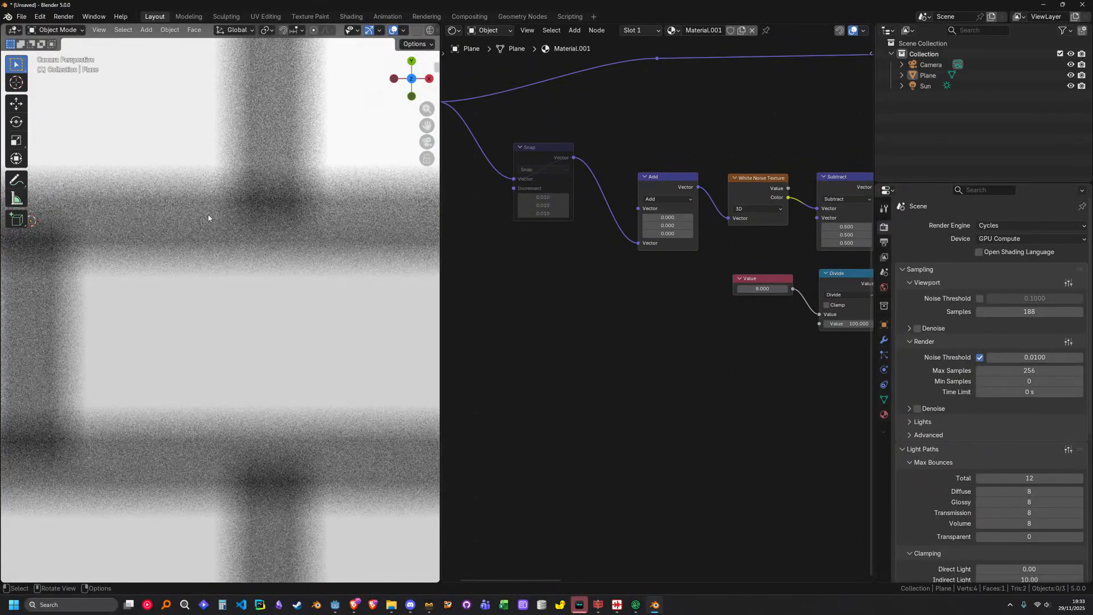
scroll(683, 301, "down", 5)
scroll(776, 305, "up", 5)
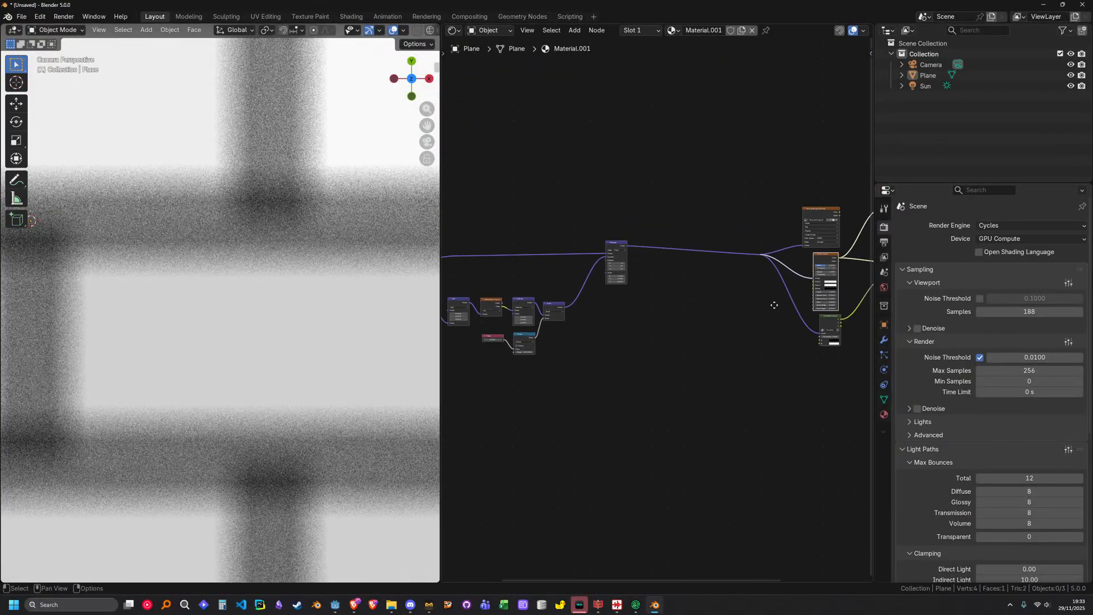
Connect the Brick Texture's Color to the HSV Color Ramp's Factor and preview that ramp on the plane.
left_click_drag(631, 243, 708, 275)
scroll(232, 241, "down", 5)
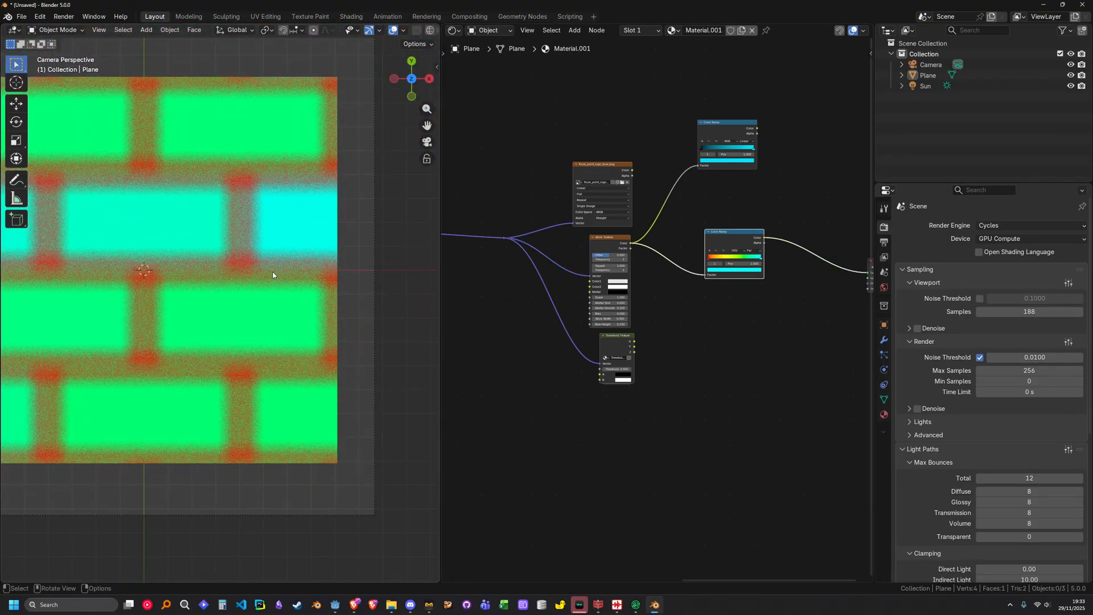
scroll(644, 285, "up", 1)
middle_click_drag(218, 266, 334, 254, "shift")
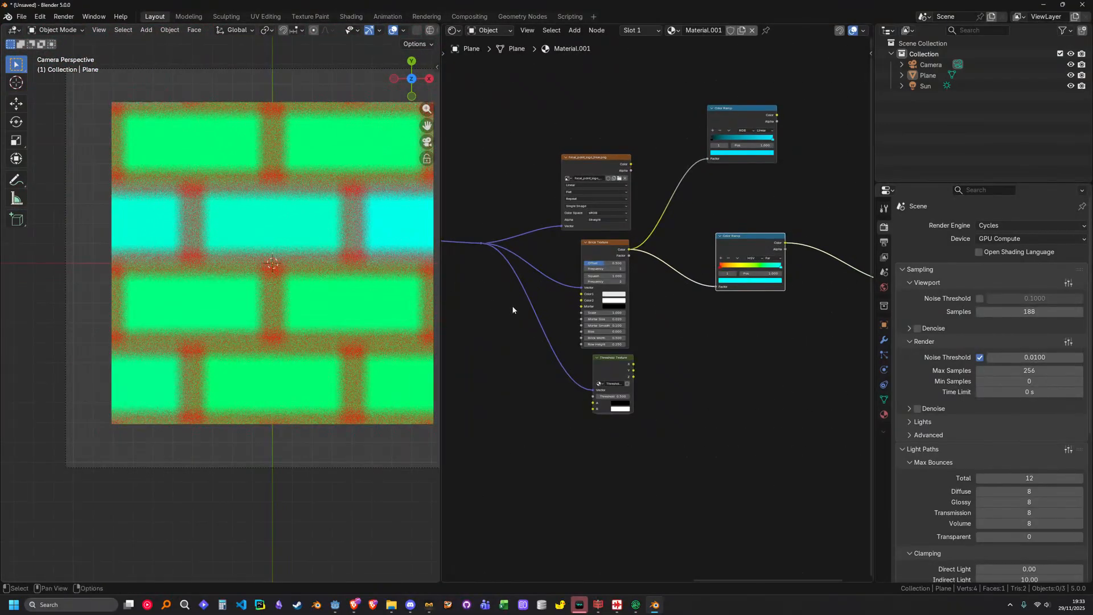
Set the Brick Texture's Color1 to pure white to match Color2.
scroll(592, 296, "up", 2)
left_click(591, 286)
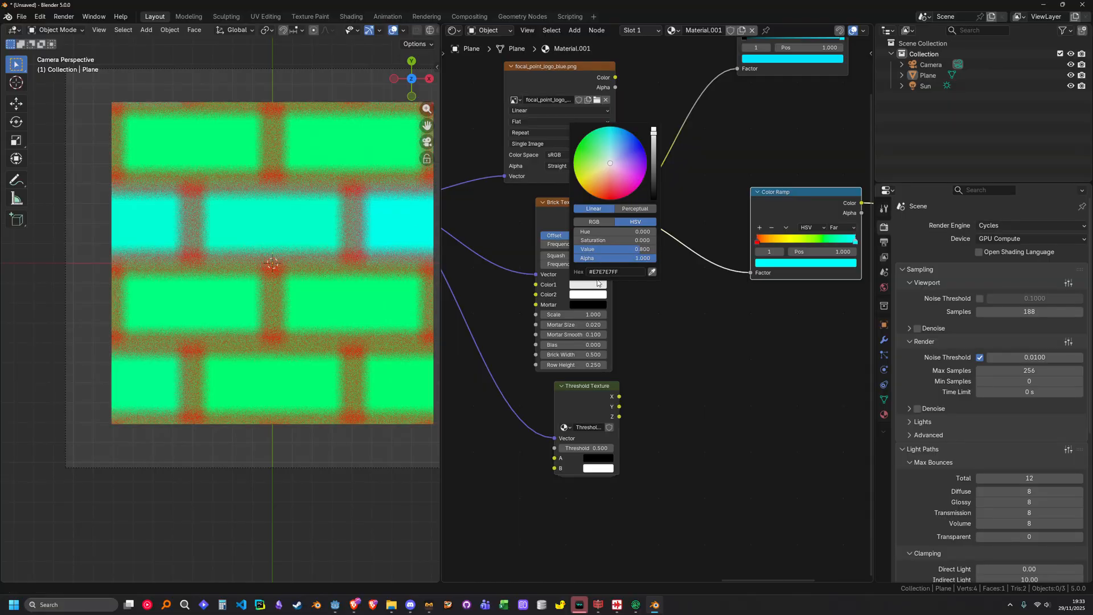
left_click(654, 131)
scroll(658, 310, "up", 2)
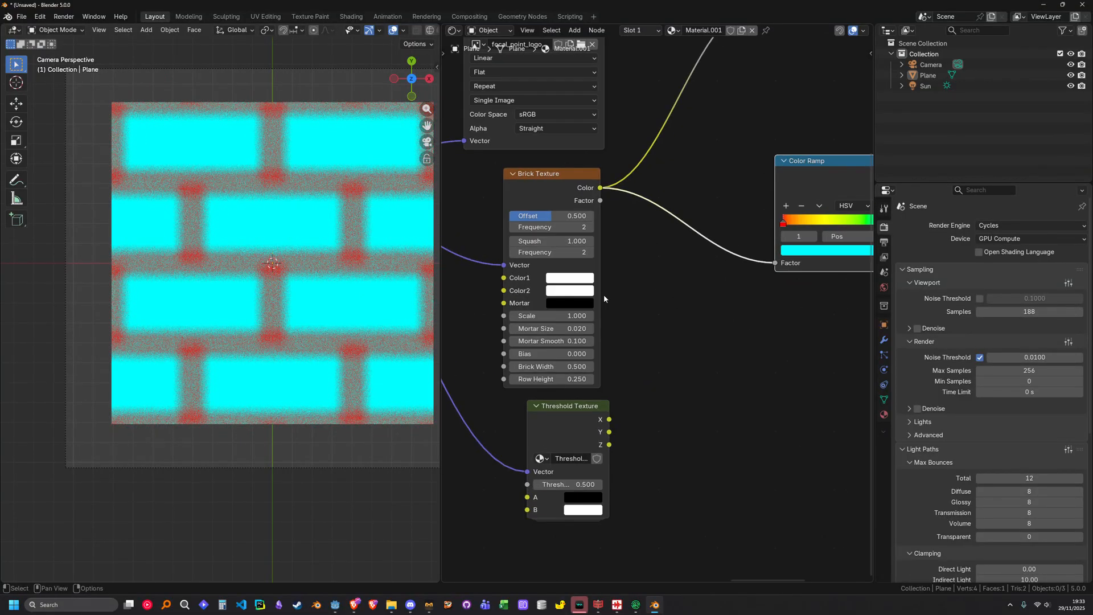
left_click(570, 294)
scroll(256, 255, "up", 4)
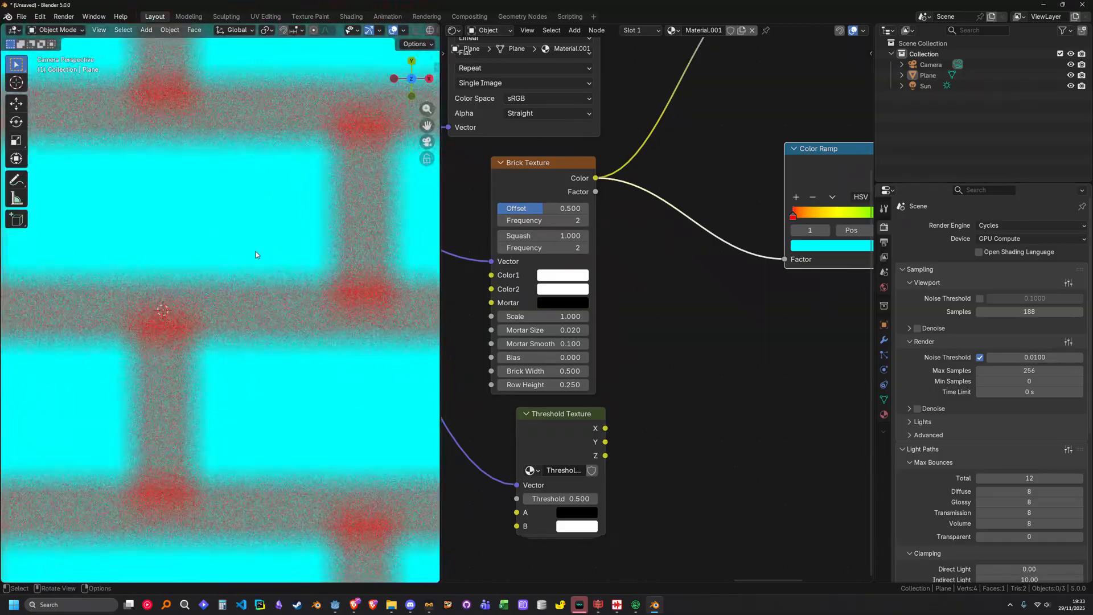
Widen the shader editor area and add a Repeat zone above the Texture Coordinate node.
scroll(672, 320, "down", 7)
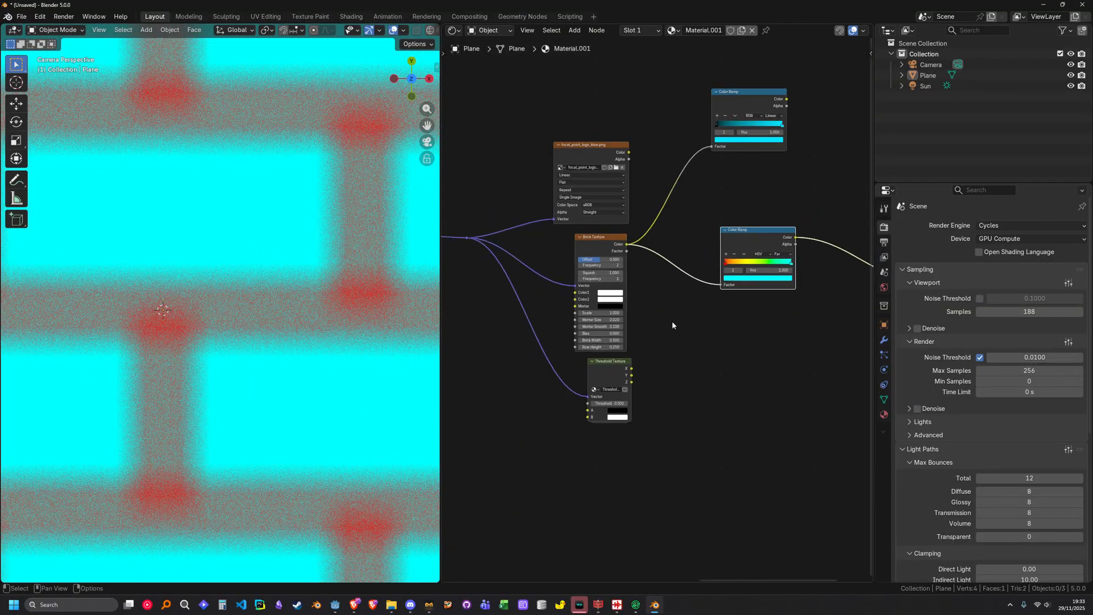
middle_click_drag(611, 336, 552, 323)
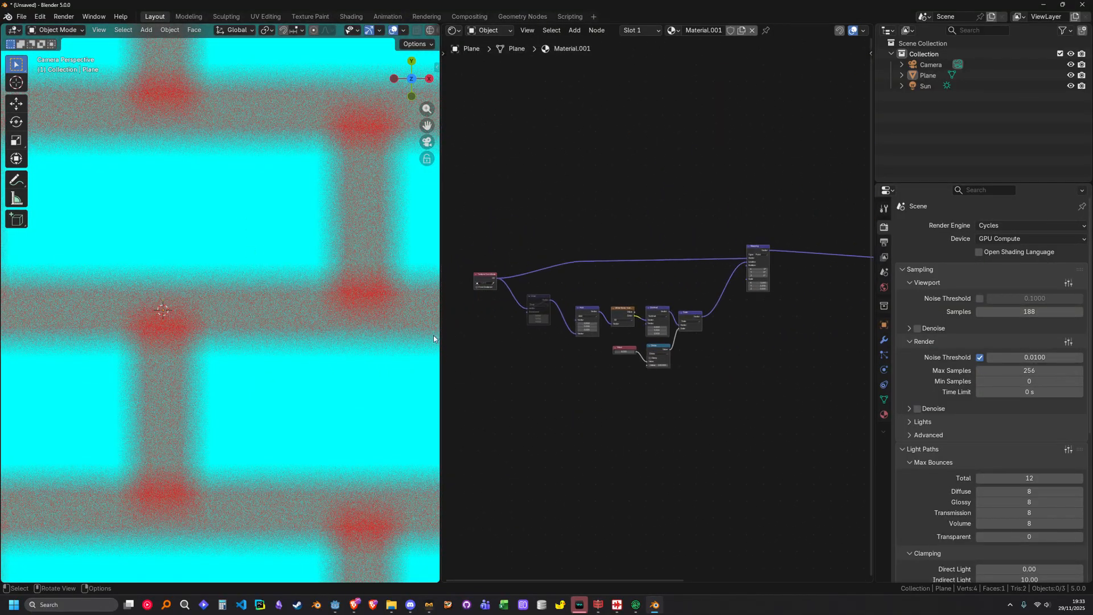
left_click_drag(438, 334, 287, 335)
scroll(450, 275, "up", 2)
key("shift+a")
type("rep")
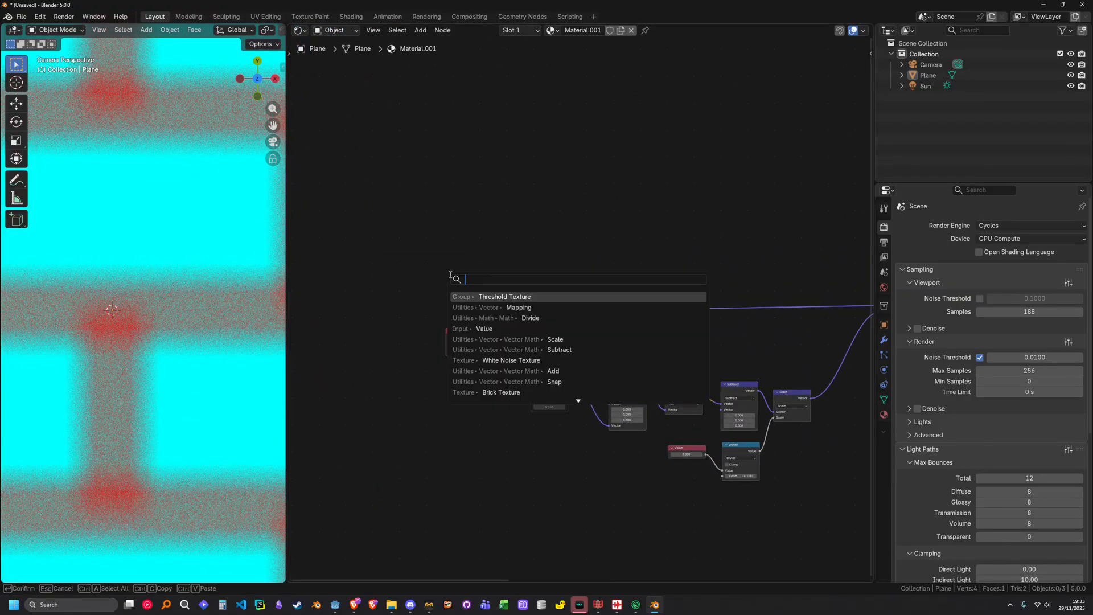
type("eat")
key("Return")
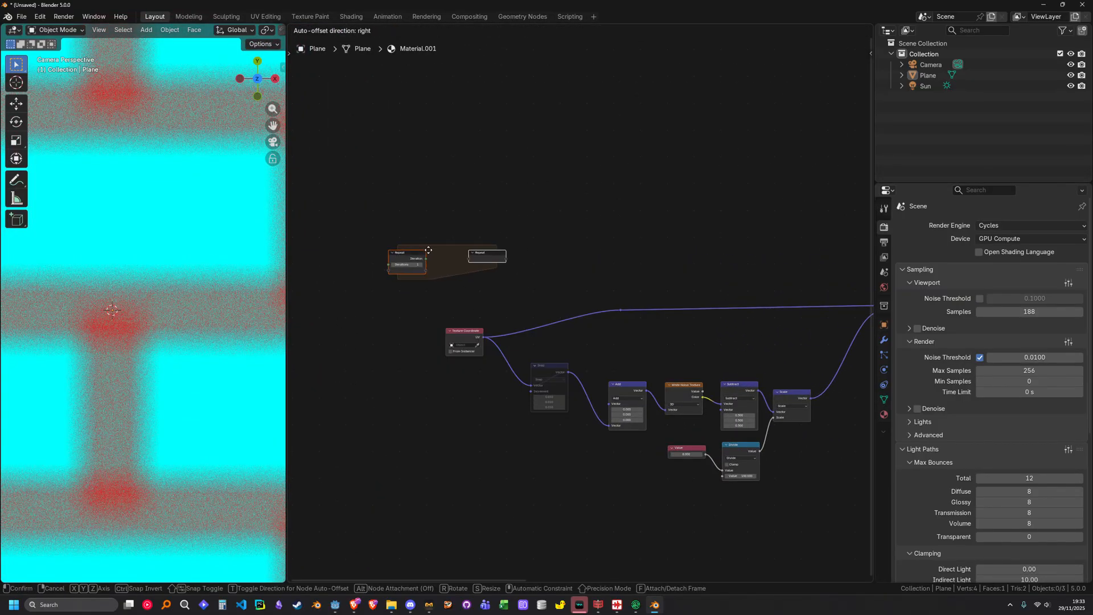
left_click(458, 231)
Move the Repeat zone's output node past the Mapping node so the zone spans the noise-offset nodes.
middle_click_drag(543, 229, 454, 222)
middle_click_drag(383, 237, 647, 213)
scroll(647, 212, "up", 5)
middle_click_drag(706, 190, 412, 214)
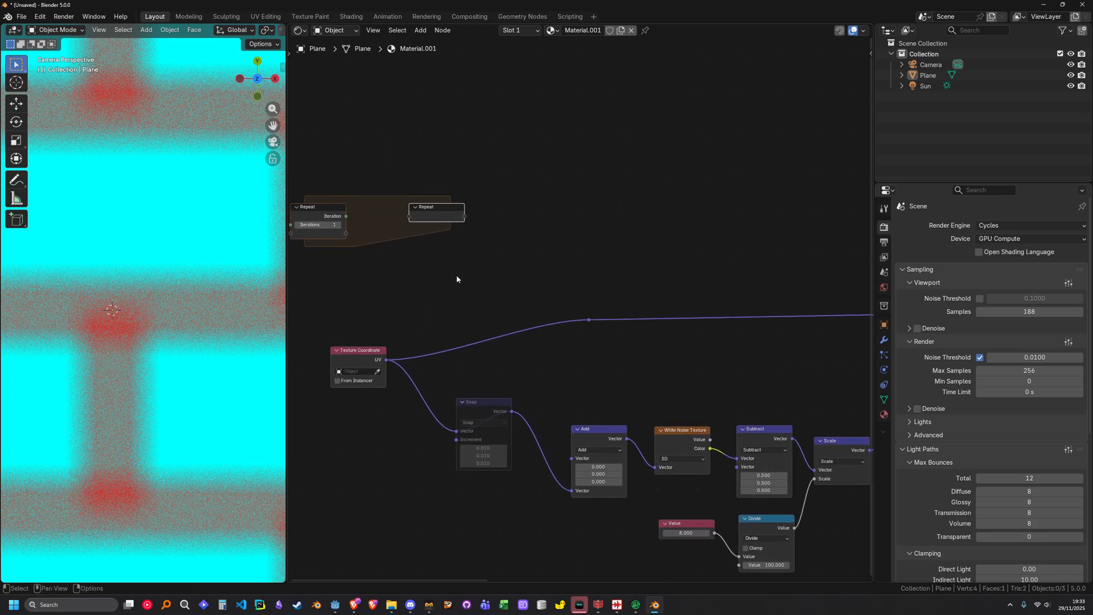
scroll(450, 279, "down", 4)
middle_click_drag(455, 272, 368, 300)
key("g")
left_click(831, 301)
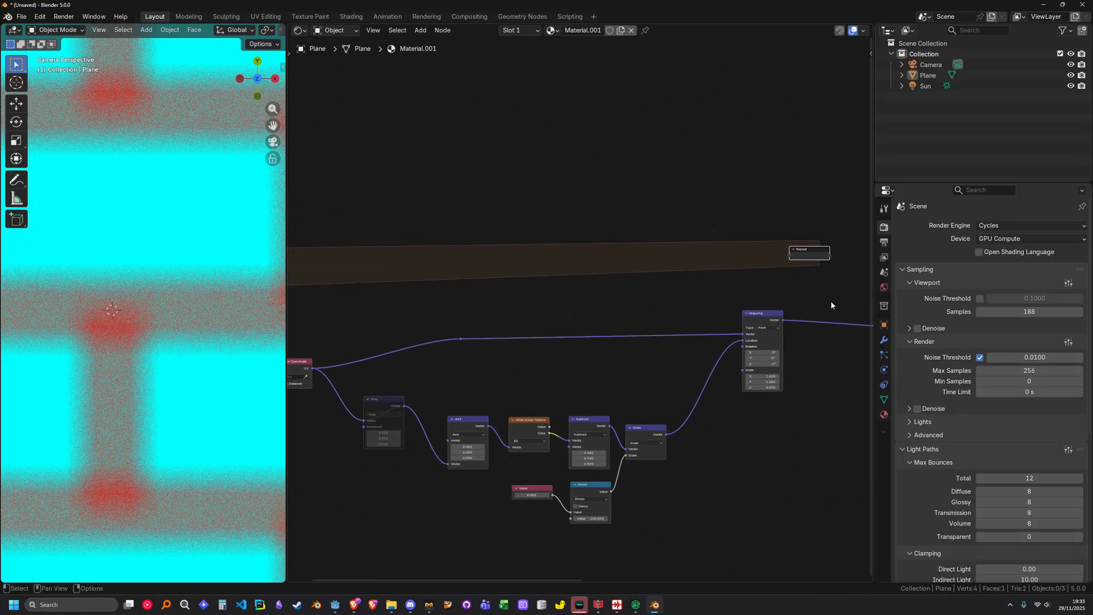
middle_click_drag(831, 300, 367, 295)
key("g")
left_click(473, 321)
scroll(569, 336, "down", 2)
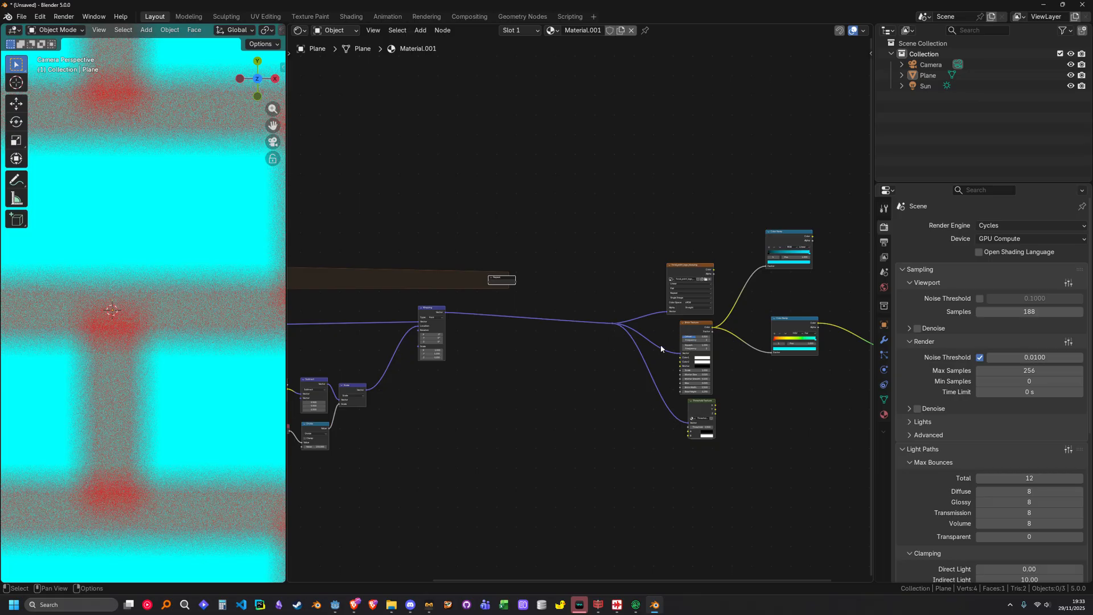
Cut the links between the Mapping node and the textures, and delete the reroute between them.
left_click_drag(582, 304, 646, 348)
right_click_drag(634, 300, 627, 395, "ctrl")
left_click_drag(580, 275, 641, 357)
key("x")
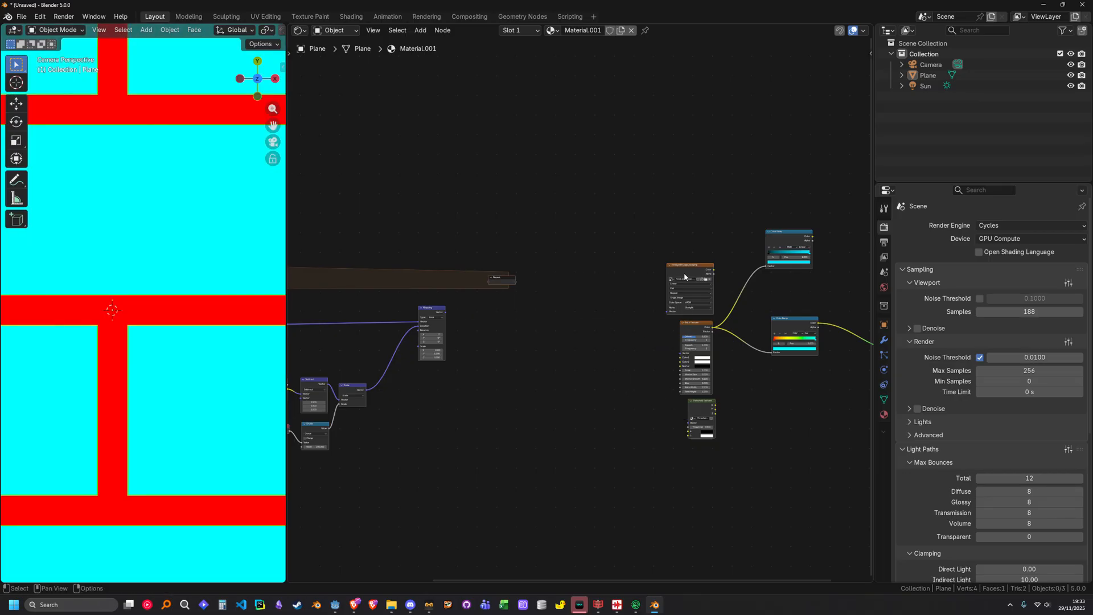
Move the Brick Texture next to the Mapping node and cut its links to both Color Ramps.
left_click_drag(692, 331, 549, 318)
scroll(554, 313, "up", 3)
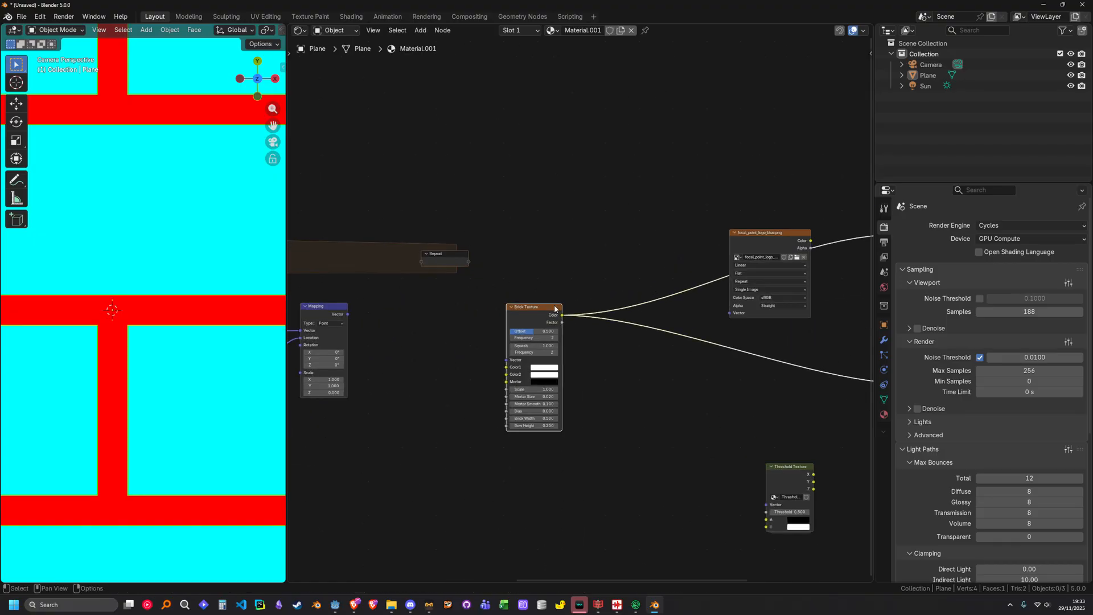
right_click_drag(620, 276, 625, 382, "ctrl")
key("g")
left_click(536, 374)
Move the Repeat zone's output node beyond the Brick Texture and shift the other texture and ramp nodes out of its way.
left_click_drag(462, 221, 501, 266)
key("g")
left_click(677, 261)
scroll(728, 245, "down", 5)
middle_click_drag(728, 245, 507, 234)
left_click_drag(442, 199, 687, 459)
key("g")
left_click(681, 315)
Widen the shader editor area further to show the nodes from Texture Coordinate to Brick Texture.
scroll(666, 315, "down", 6)
middle_click_drag(449, 320, 792, 311)
scroll(723, 299, "up", 11)
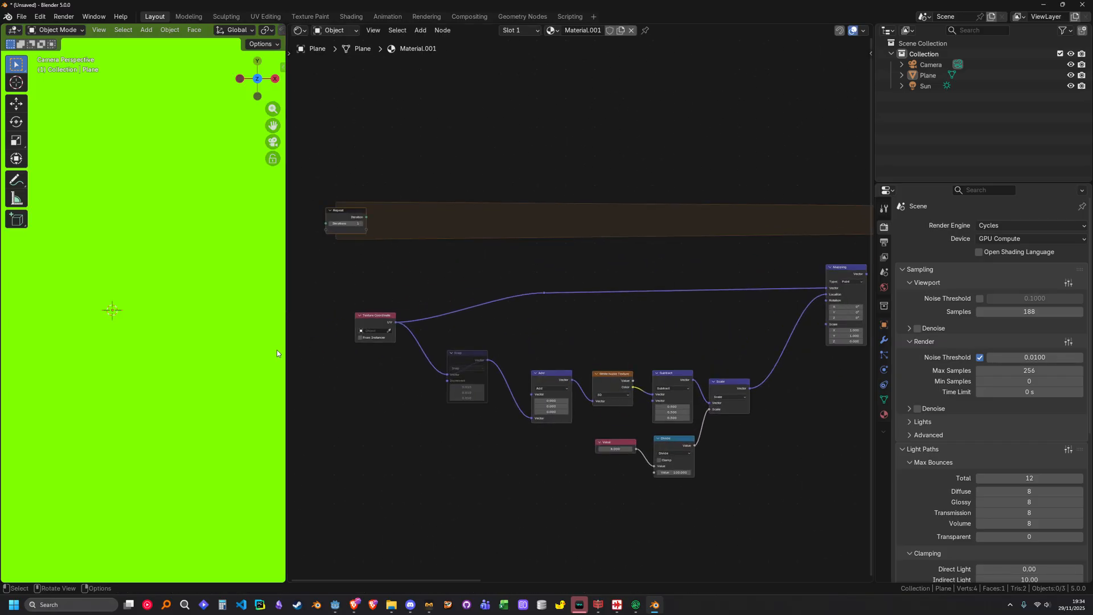
left_click_drag(285, 363, 202, 353)
middle_click_drag(535, 299, 415, 305)
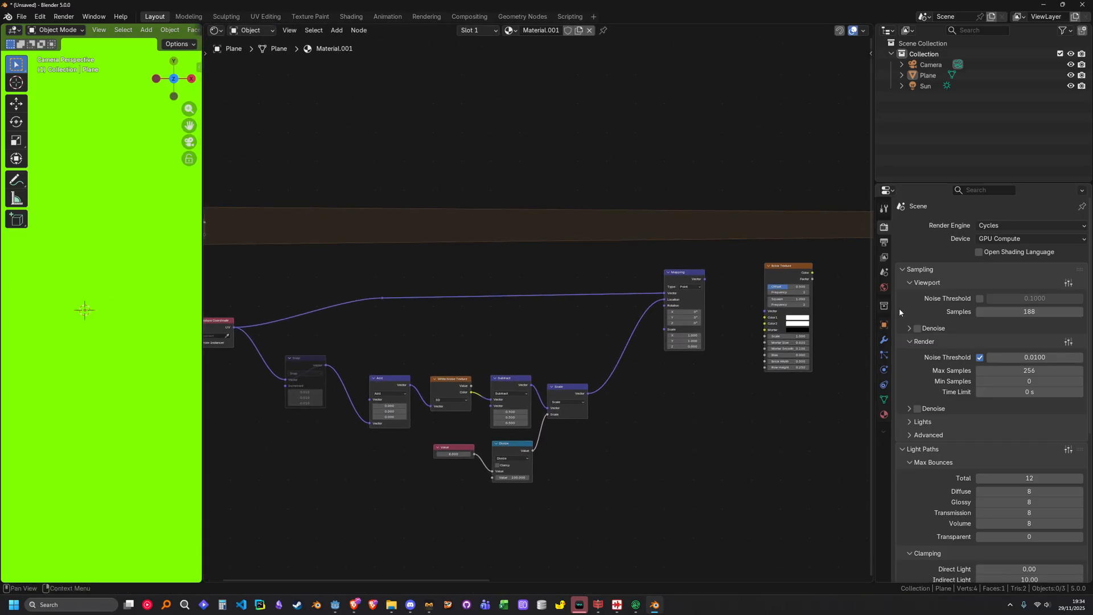
Enlarge the shader editor over the properties area, and link Mapping's Vector output to the Brick Texture's Vector input.
left_click_drag(873, 322, 1047, 322)
scroll(339, 271, "up", 1)
middle_click_drag(653, 286, 641, 288)
middle_click_drag(440, 292, 502, 290)
left_click_drag(279, 214, 260, 212)
mouse_move(817, 258)
middle_mouse_down()
mouse_move(563, 269)
mouse_move(693, 251)
mouse_move(683, 274)
mouse_move(818, 244)
middle_mouse_up()
middle_click_drag(727, 250, 462, 244)
scroll(566, 237, "up", 2)
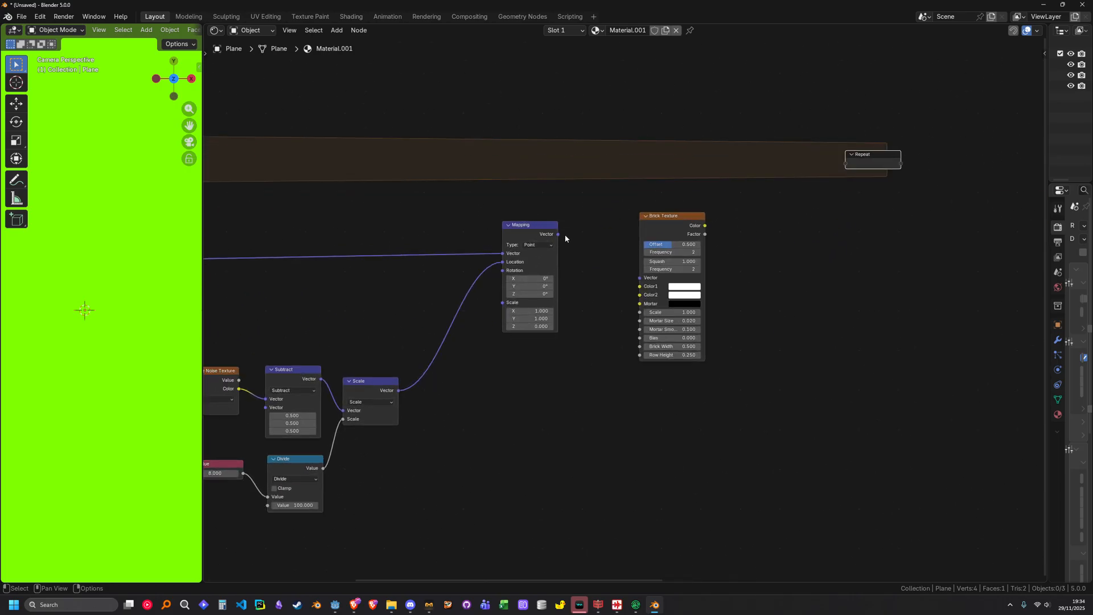
left_click_drag(558, 234, 640, 278)
left_click_drag(663, 232, 638, 226)
Add a Value node before the Repeat zone's input node and label it Samples.
scroll(592, 233, "down", 6)
middle_click_drag(543, 242, 805, 240)
scroll(461, 249, "up", 3)
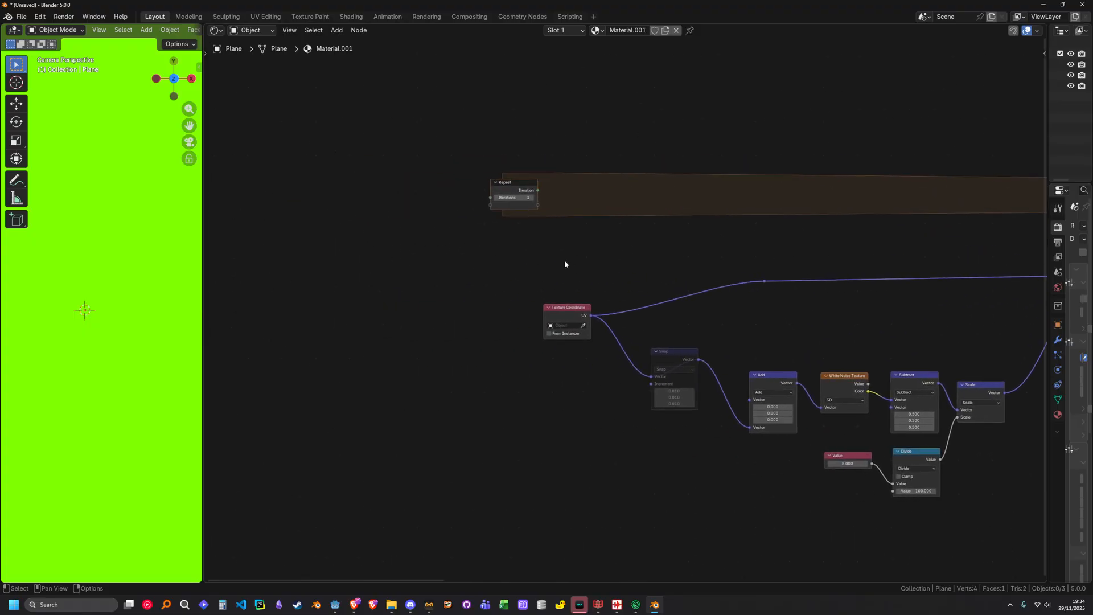
key("shift+a")
type("value")
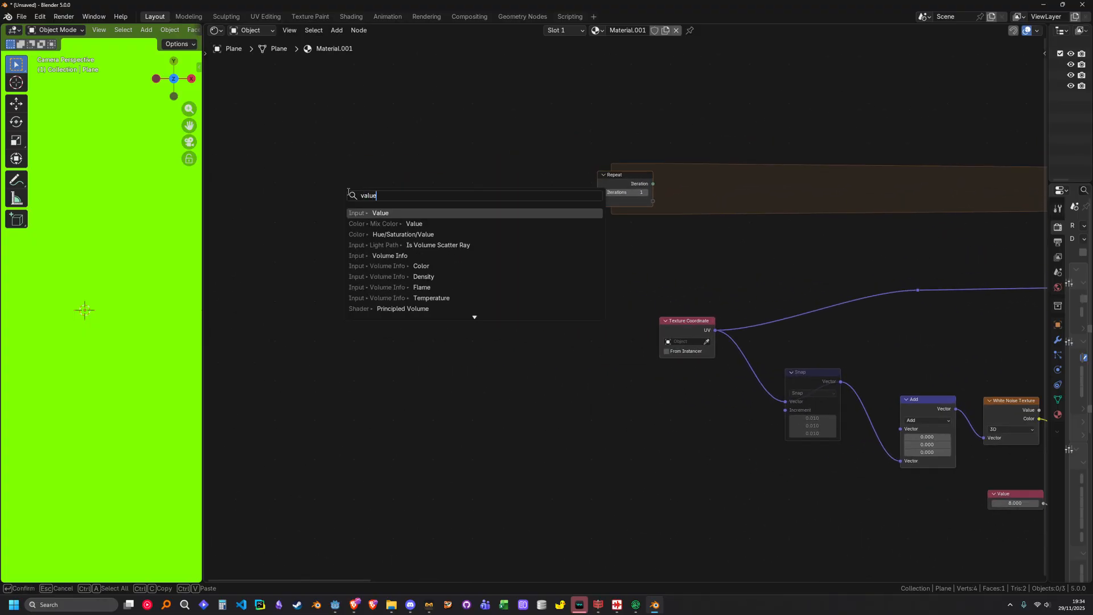
key("Return")
left_click(401, 181)
key("F2")
type("Samp")
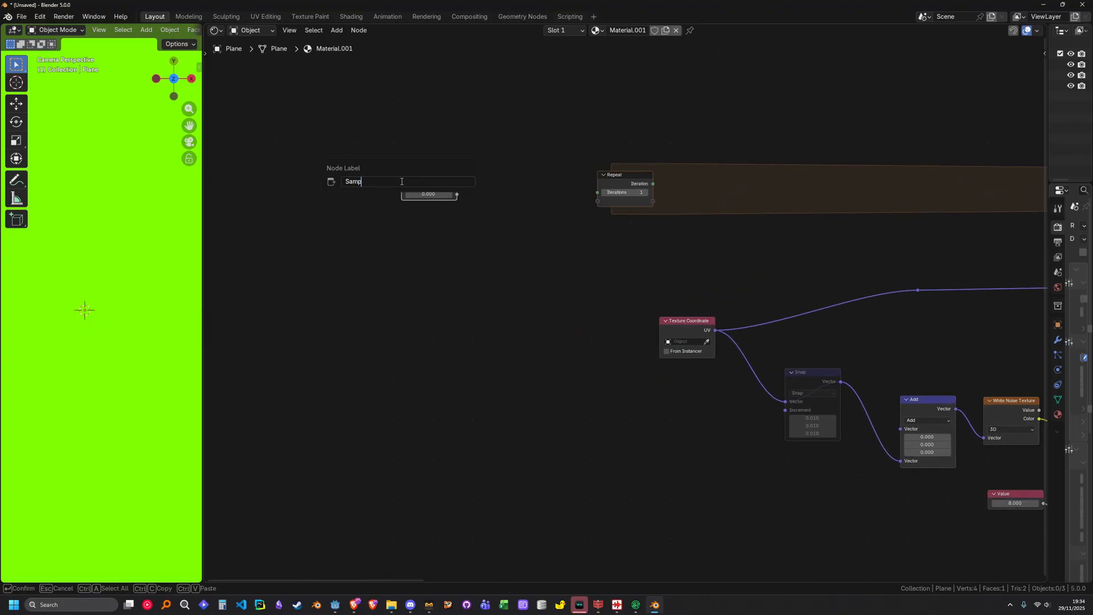
type("les")
key("Return")
Route the Samples value through a new Ceil math node into the Repeat zone's Iterations, and move both nodes closer to the zone.
key("shift+a")
type("cell")
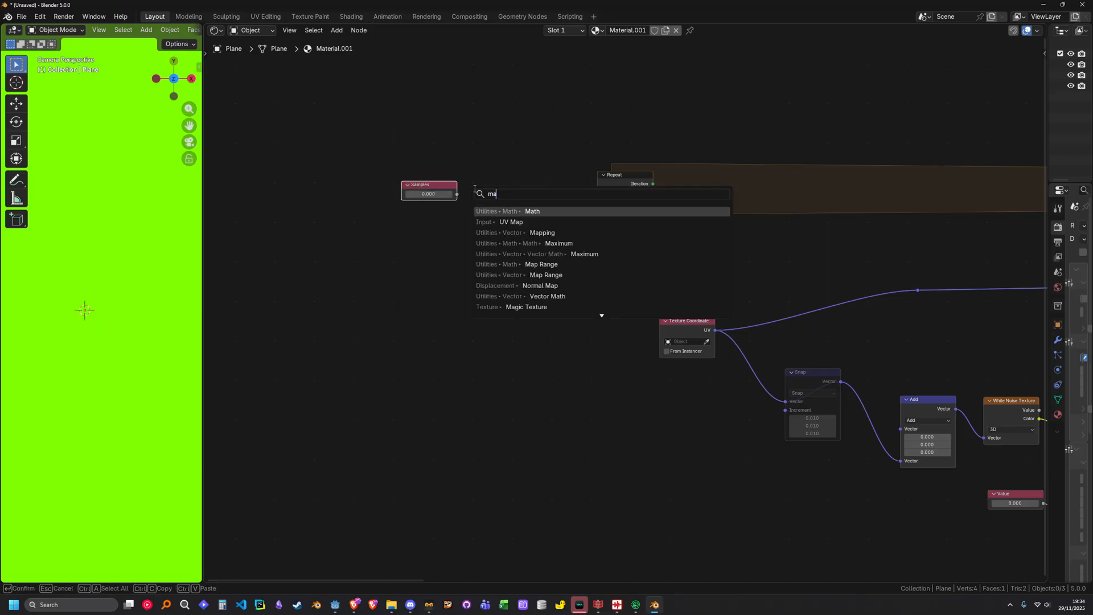
key("Return")
left_click(479, 183)
left_click_drag(458, 194, 480, 223)
left_click_drag(535, 195, 597, 193)
left_click_drag(388, 152, 552, 251)
key("g")
left_click(574, 237)
Add a Combine XYZ node beneath the Repeat zone and feed the zone's Iteration output into its Z input.
middle_click_drag(798, 260, 515, 229)
scroll(490, 228, "up", 4)
middle_click_drag(448, 226, 568, 245)
key("shift+a")
left_click(493, 216)
type("combine xyz")
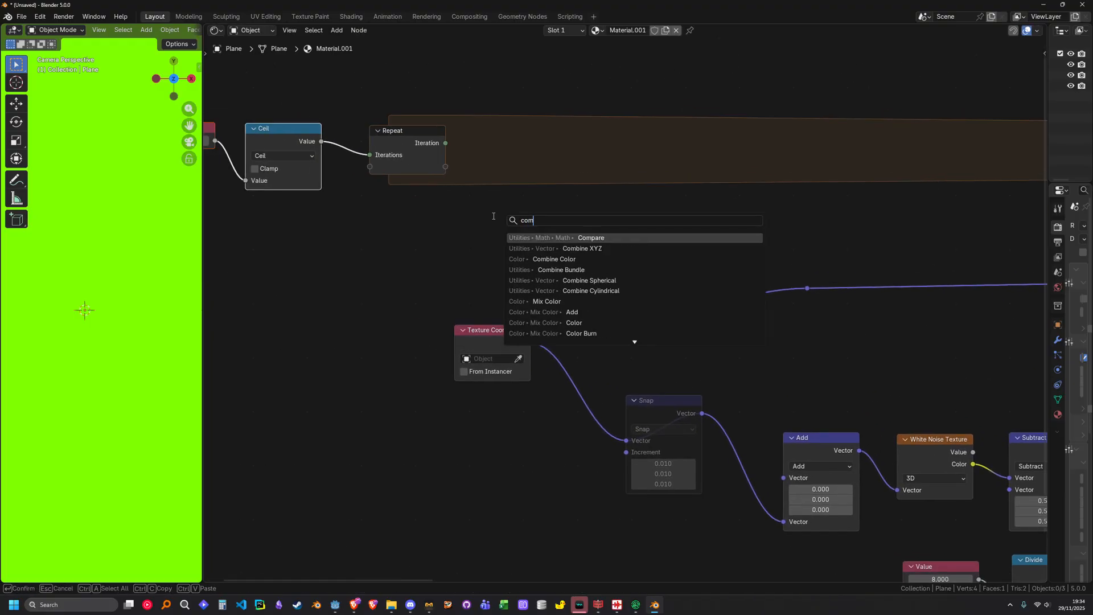
key("Return")
left_click(509, 200)
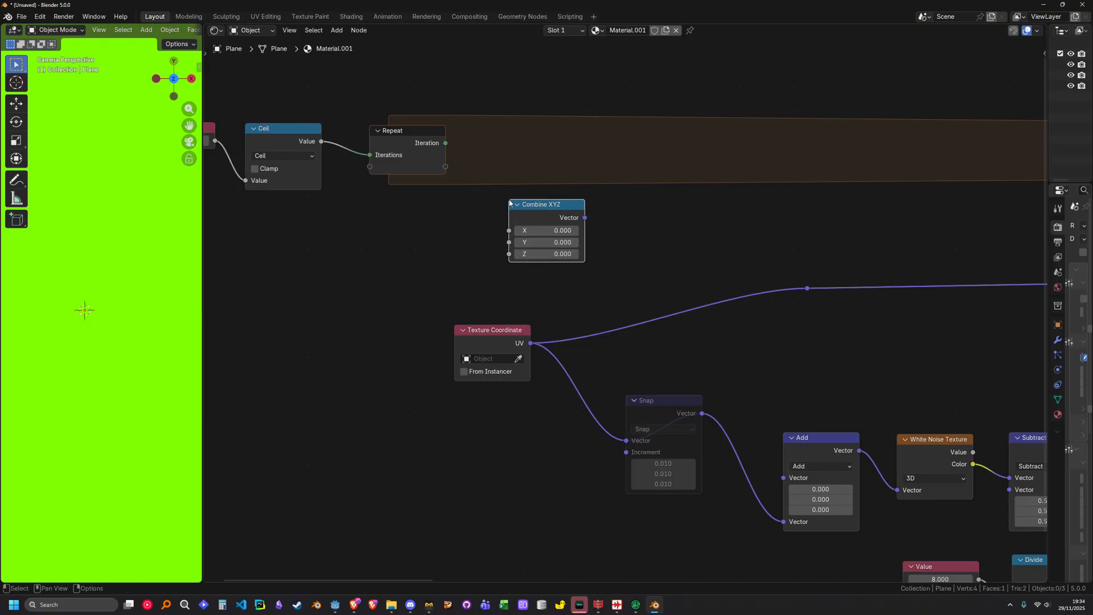
left_click_drag(446, 143, 509, 254)
Link Combine XYZ's Vector output to the free Vector input of the Add node before White Noise, and shift Snap out of the way.
middle_click_drag(590, 218, 462, 186)
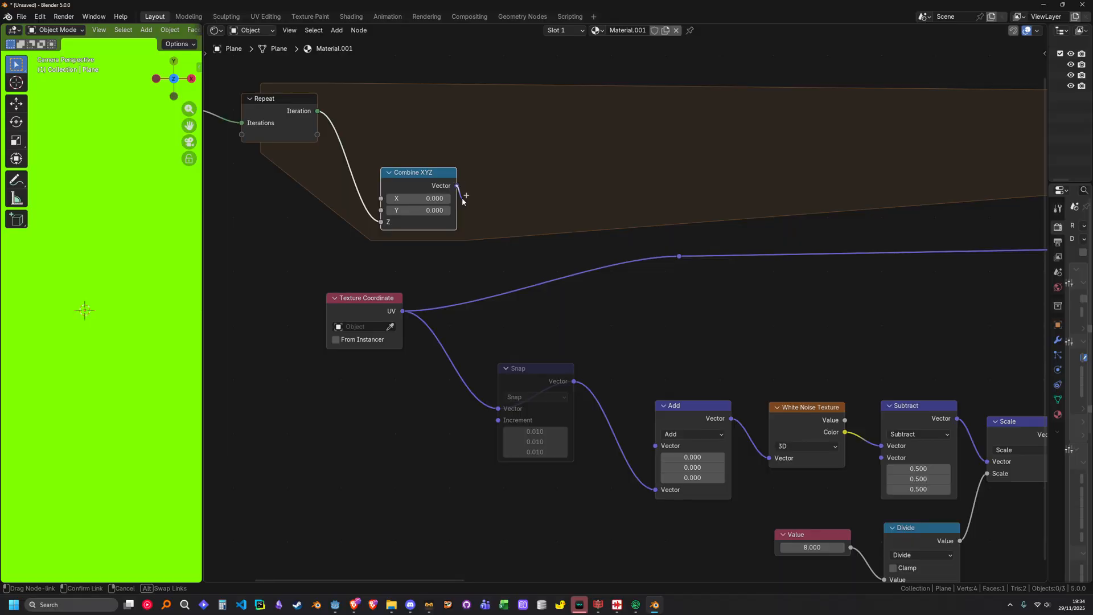
left_click_drag(458, 189, 656, 446)
left_click_drag(536, 379, 524, 410)
middle_click_drag(802, 348, 603, 306)
Try previewing the White Noise Texture's output, and cut and remake the link from Combine XYZ to the Add node.
left_click(597, 372, "ctrl+shift")
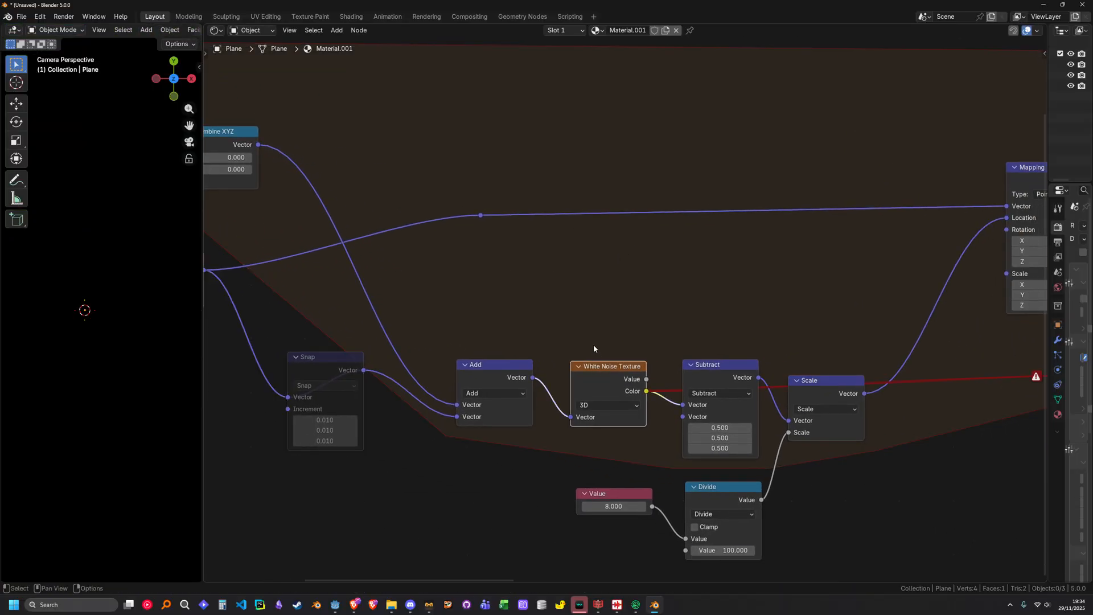
scroll(490, 294, "down", 4)
middle_click_drag(370, 275, 485, 275)
right_click_drag(468, 194, 450, 205, "ctrl")
left_click_drag(437, 183, 578, 367)
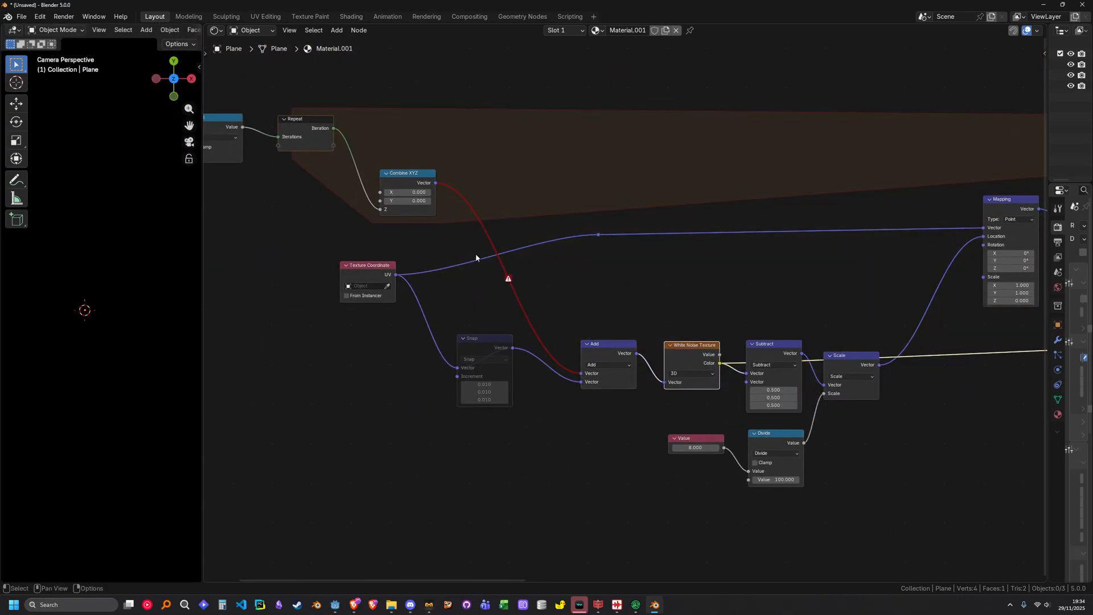
Move the Repeat input node, Combine XYZ and their neighbouring nodes down toward the noise chain.
middle_click_drag(581, 275, 462, 269)
scroll(629, 307, "down", 5)
middle_click_drag(913, 335, 615, 312)
middle_click_drag(934, 297, 632, 291)
middle_click_drag(902, 277, 605, 294)
scroll(432, 278, "down", 1)
middle_click_drag(432, 279, 922, 252)
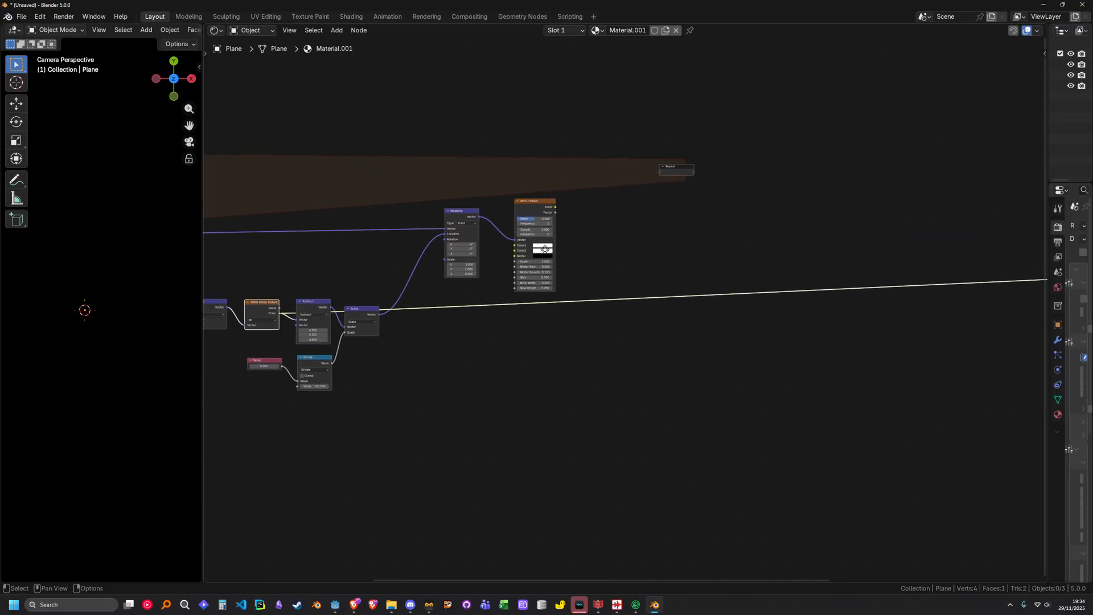
middle_click_drag(572, 219, 737, 241)
middle_click_drag(326, 274, 539, 273)
mouse_move(233, 129)
left_mouse_down()
mouse_move(352, 200)
mouse_move(294, 184)
mouse_move(406, 230)
left_mouse_up()
key("g")
left_click(410, 234)
left_click_drag(251, 115, 437, 251)
key("g")
left_click(478, 275)
Add a Vector Math node set to Add between the Brick Texture and the Repeat zone's output node.
middle_click_drag(766, 257, 602, 276)
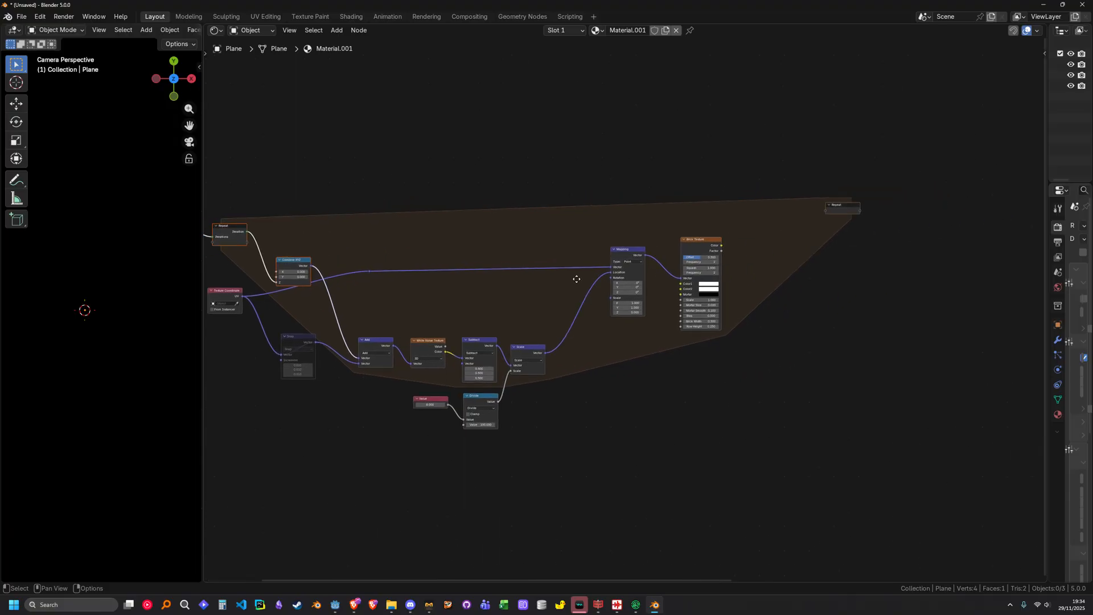
scroll(782, 255, "up", 10)
middle_click_drag(709, 219, 574, 264)
key("shift+a")
left_click(600, 214)
type("vector math")
key("Return")
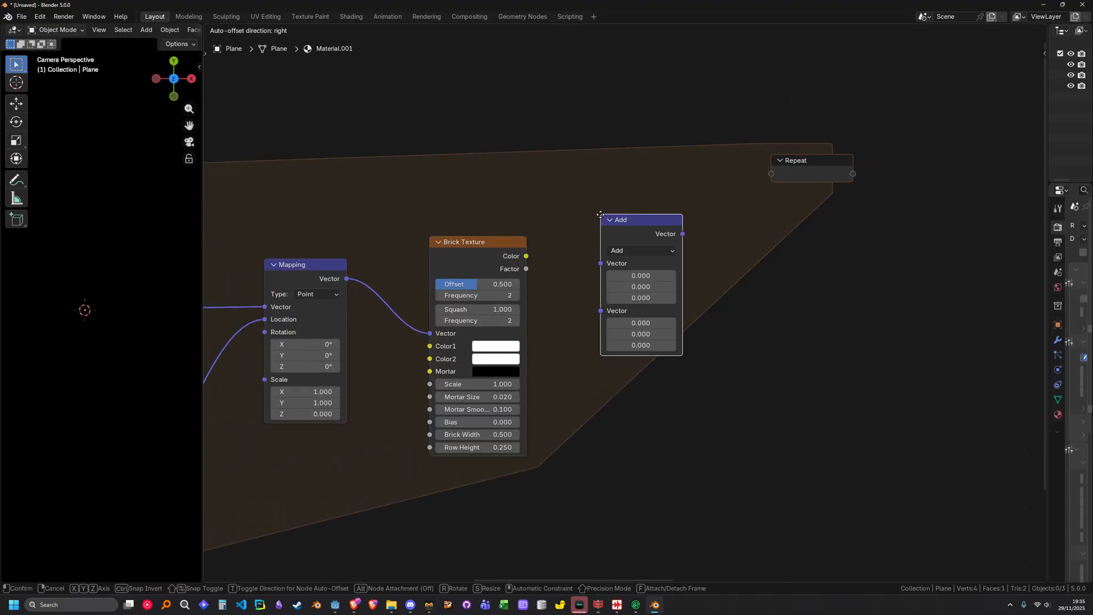
left_click(527, 263)
Feed the Brick Texture's Color into the new Add node's second Vector input and link its result to the Repeat output node.
left_click_drag(530, 249, 449, 289)
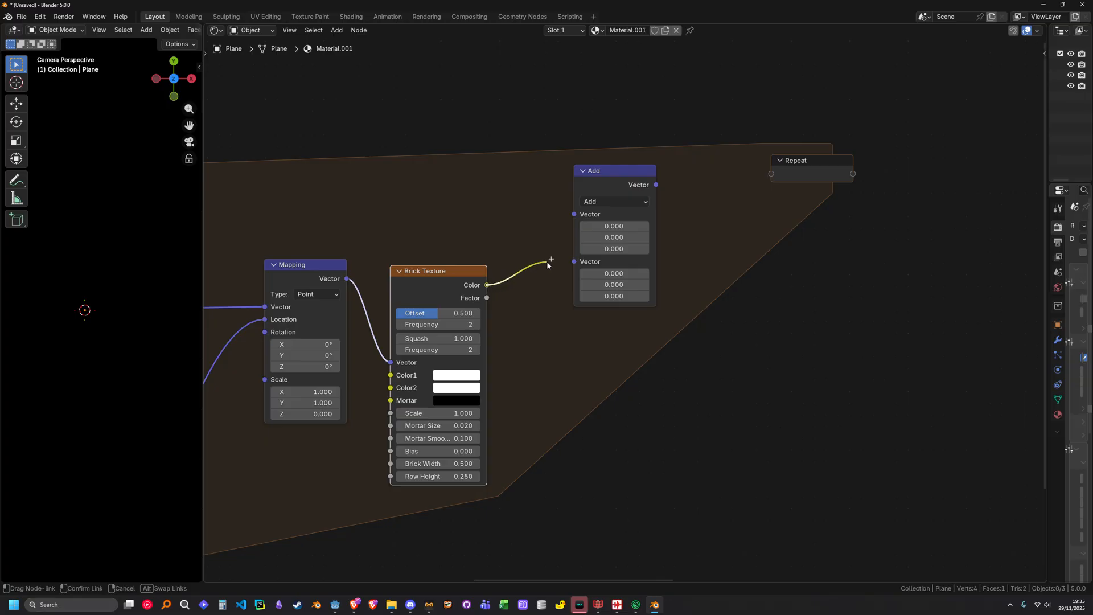
left_click_drag(576, 268, 575, 263)
left_click(655, 187)
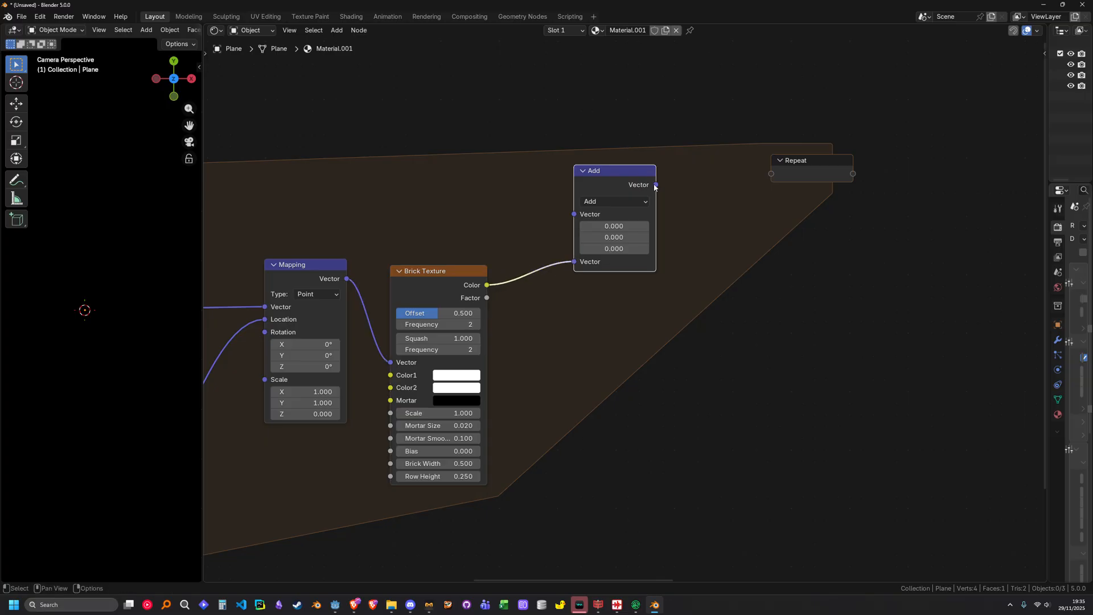
left_click_drag(766, 176, 770, 174)
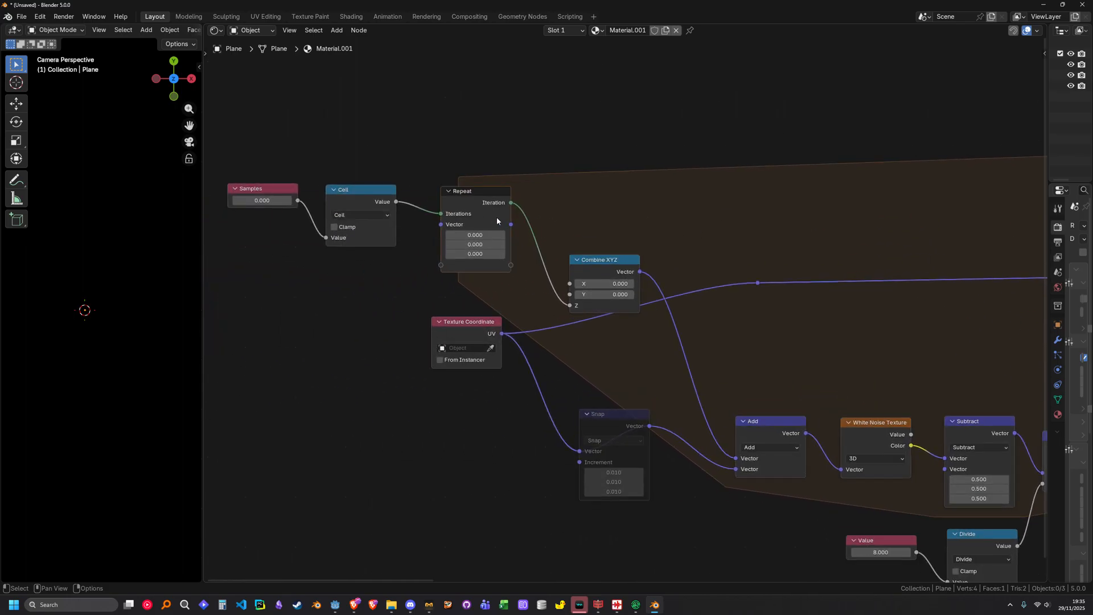
Link the Repeat input node's Vector to the final Add node's first Vector input, and move the Repeat output node closer to it.
left_click_drag(469, 195, 467, 191)
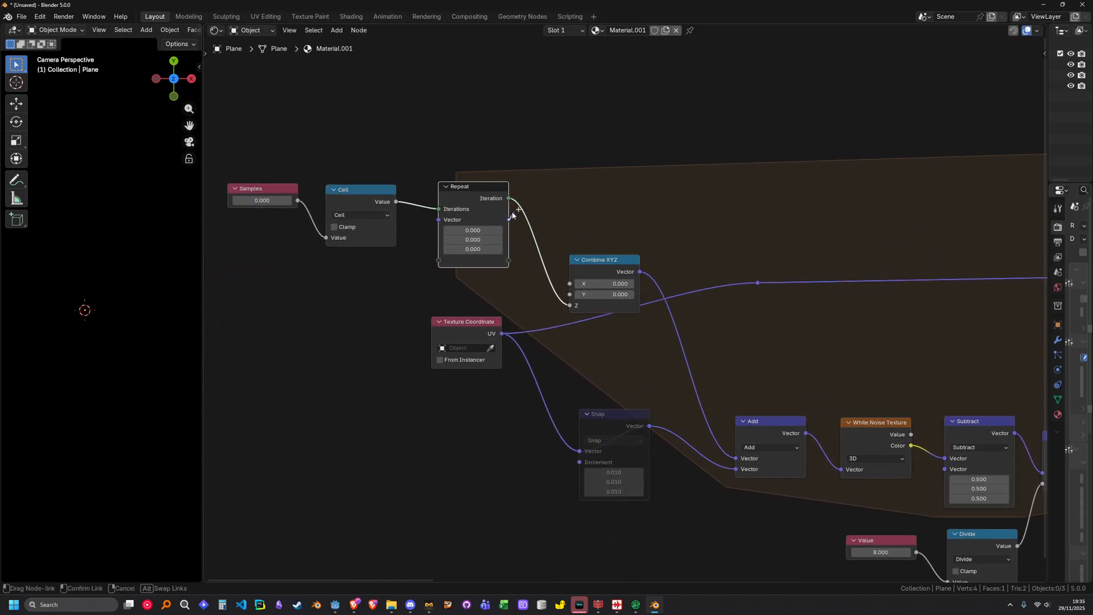
left_click_drag(967, 184, 866, 194)
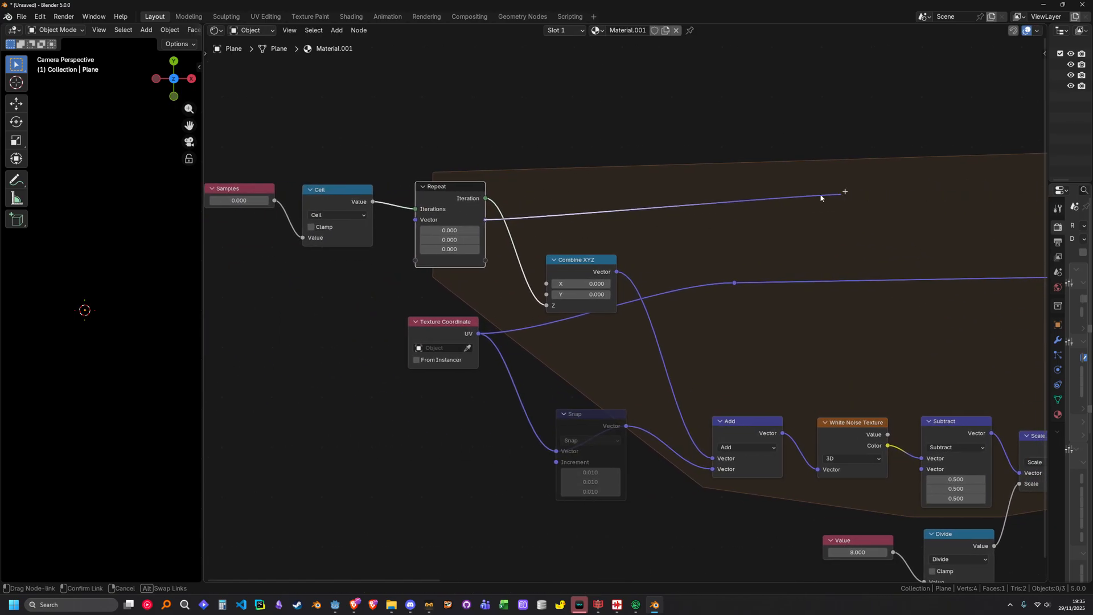
left_click_drag(533, 220, 914, 196)
scroll(915, 199, "down", 4)
middle_click_drag(917, 203, 786, 234)
left_click_drag(844, 183, 902, 253)
key("g")
left_click(819, 266)
Add a vector Divide node after the Repeat zone and connect the zone's Vector output to its first input.
key("shift+a")
type("vector divide")
key("Return")
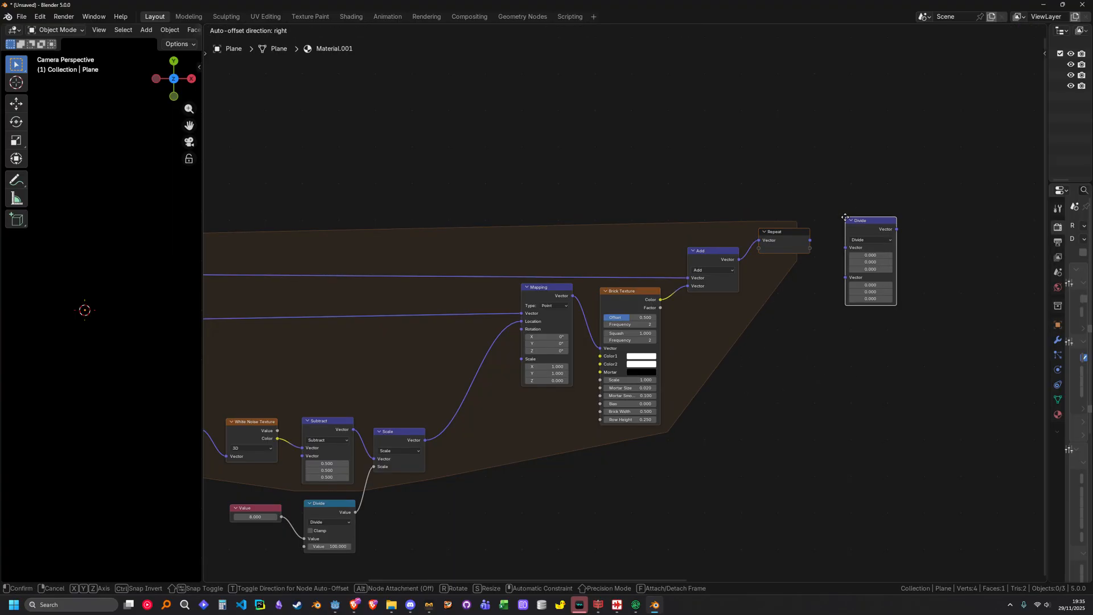
left_click(843, 172)
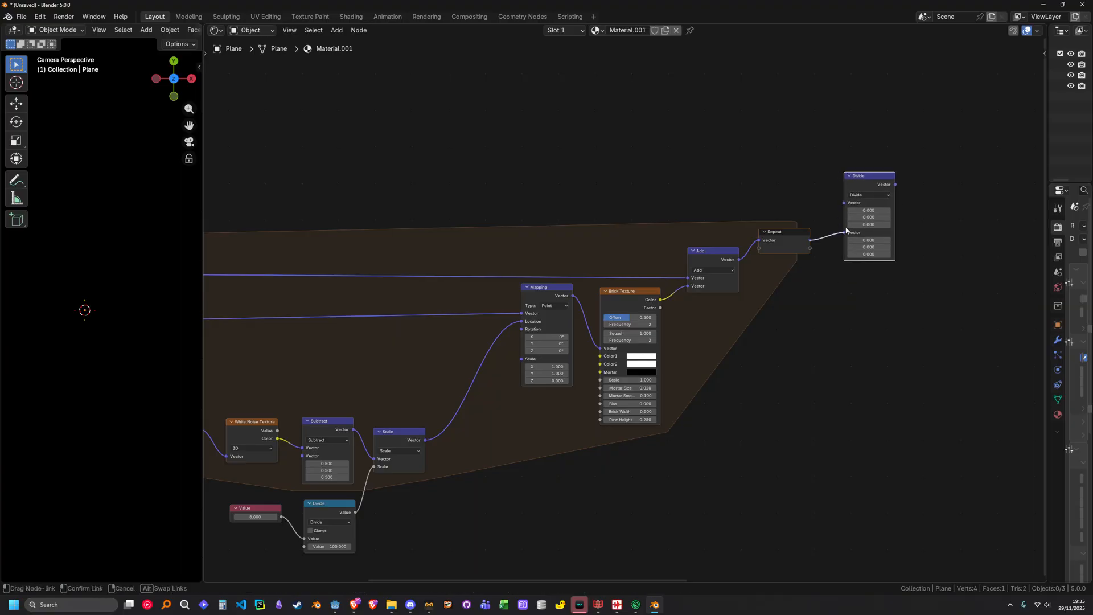
left_click_drag(847, 204, 871, 161)
Move the Samples and Ceil nodes up, and link Ceil's Value to the vector Divide node's second input.
scroll(615, 192, "down", 6)
middle_click_drag(615, 191, 757, 212)
left_click_drag(236, 262, 305, 330)
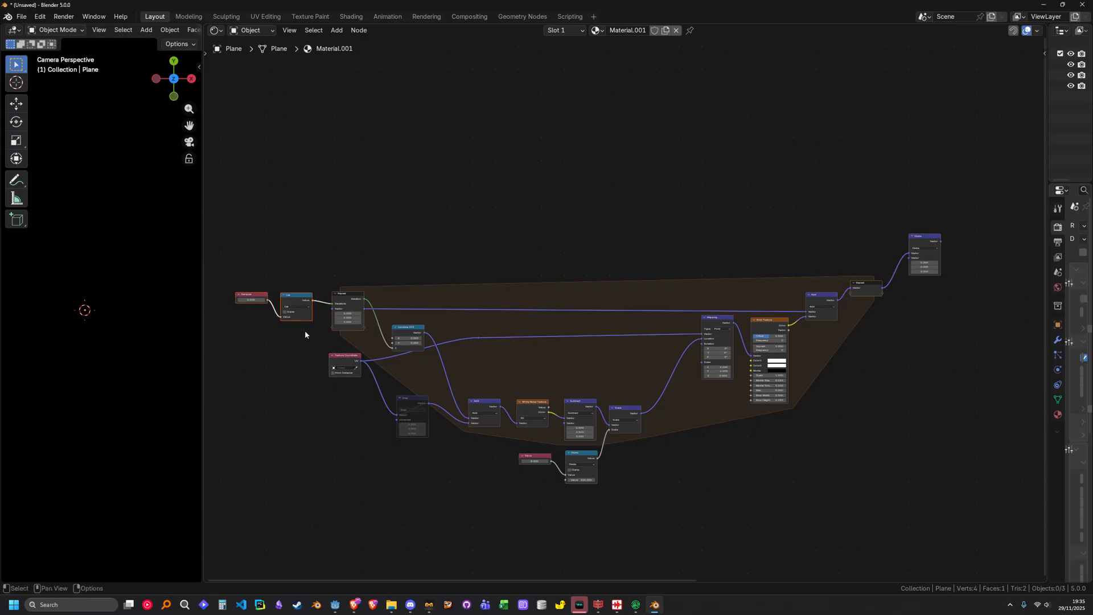
key("g")
left_click(300, 297)
scroll(309, 261, "up", 1)
middle_click_drag(308, 262, 435, 297)
scroll(434, 296, "up", 9)
middle_click_drag(424, 297, 372, 254)
left_click_drag(484, 246, 936, 217)
scroll(344, 272, "down", 3)
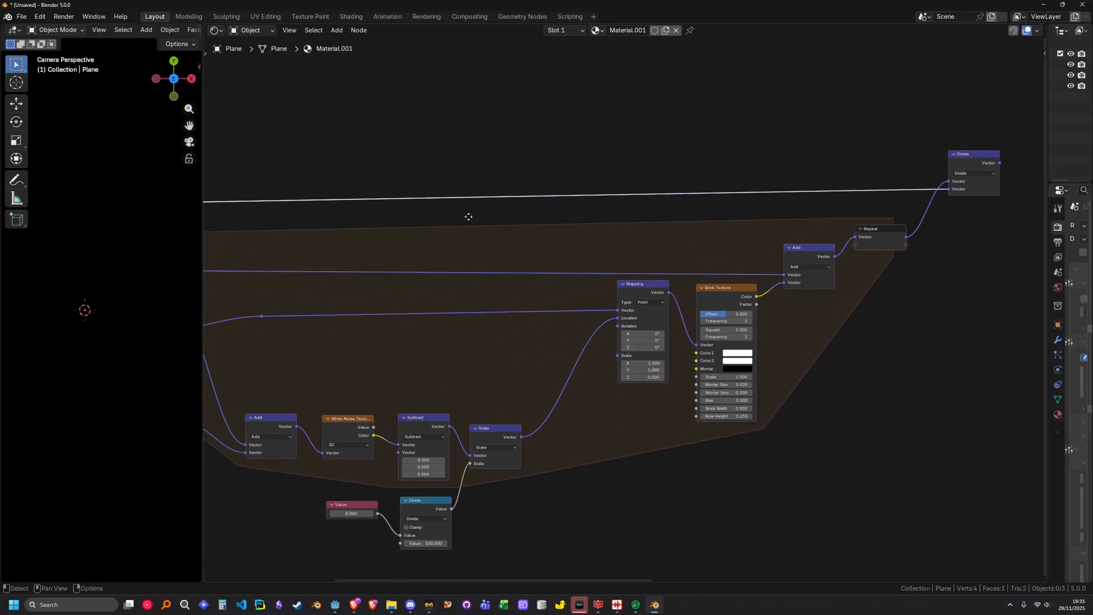
Move the Mapping-to-Divide nodes closer to the noise chain, and reposition the UV reroute and the Texture Coordinate node.
left_click_drag(716, 99, 973, 377)
key("g")
left_click(954, 433)
middle_click_drag(487, 268, 615, 246)
left_click(522, 257)
key("g")
left_click(560, 319)
left_click(336, 282)
key("g")
left_click(283, 301)
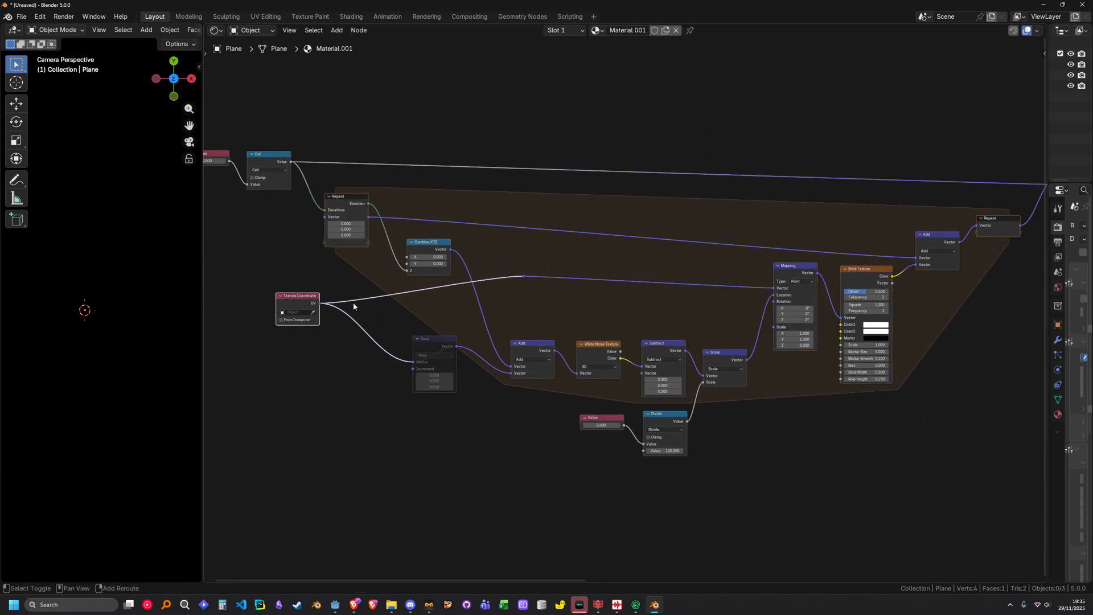
Insert a reroute on Texture Coordinate's outgoing UV links and level the existing reroute toward Mapping with it.
right_click_drag(360, 279, 343, 356, "shift")
key("g")
left_click(363, 345)
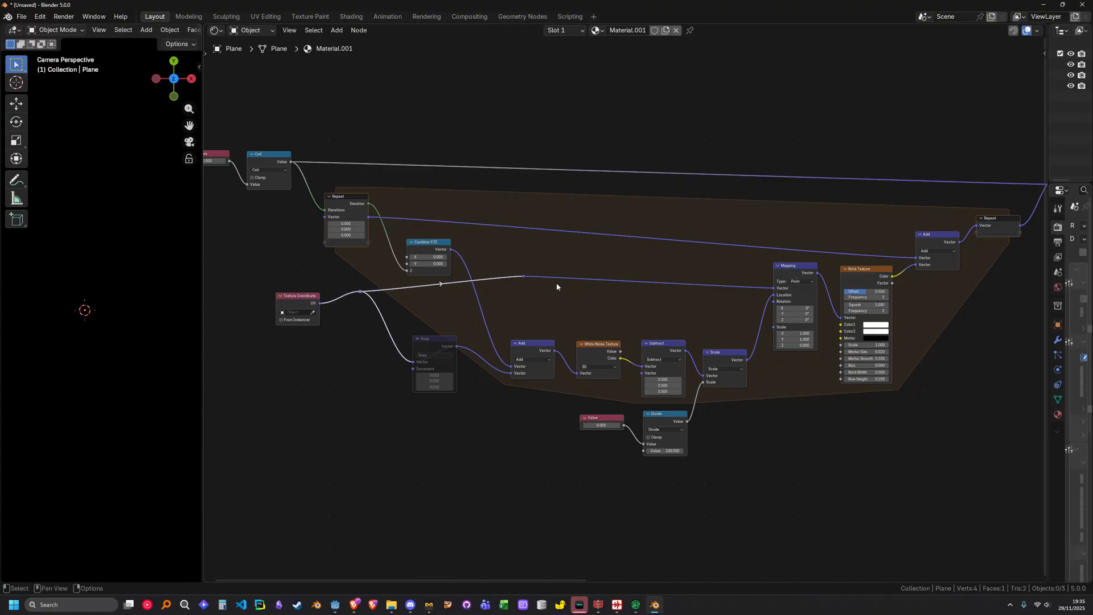
key("g")
left_click(529, 319)
scroll(629, 248, "down", 1)
middle_click_drag(630, 247, 601, 243)
scroll(577, 253, "down", 1)
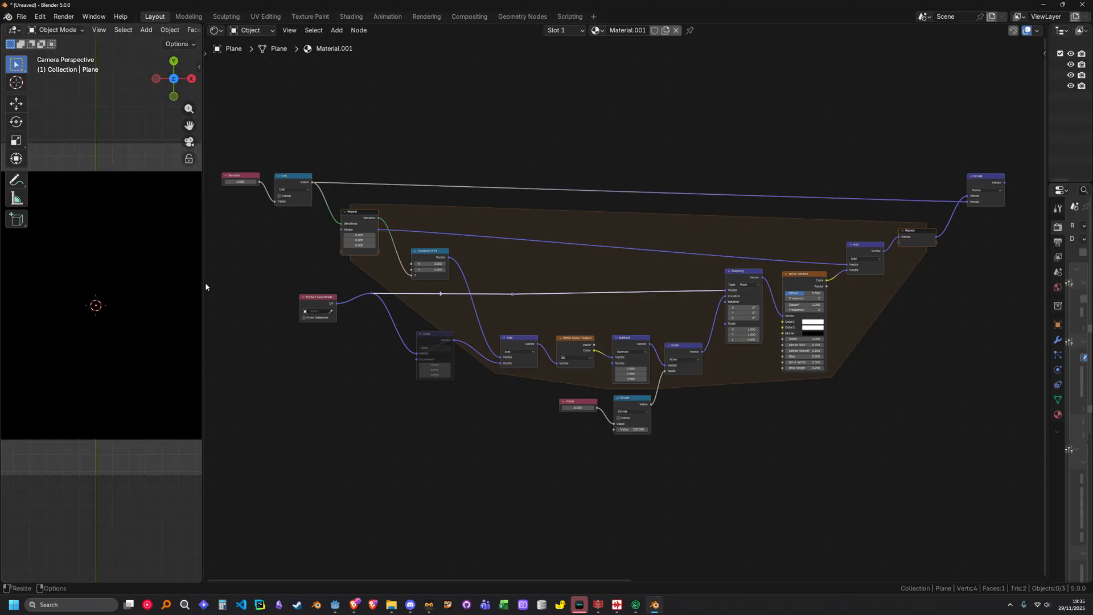
Widen the 3D viewport and preview the final vector Divide node's output on the plane.
left_click_drag(203, 282, 400, 280)
middle_click_drag(785, 271, 778, 272)
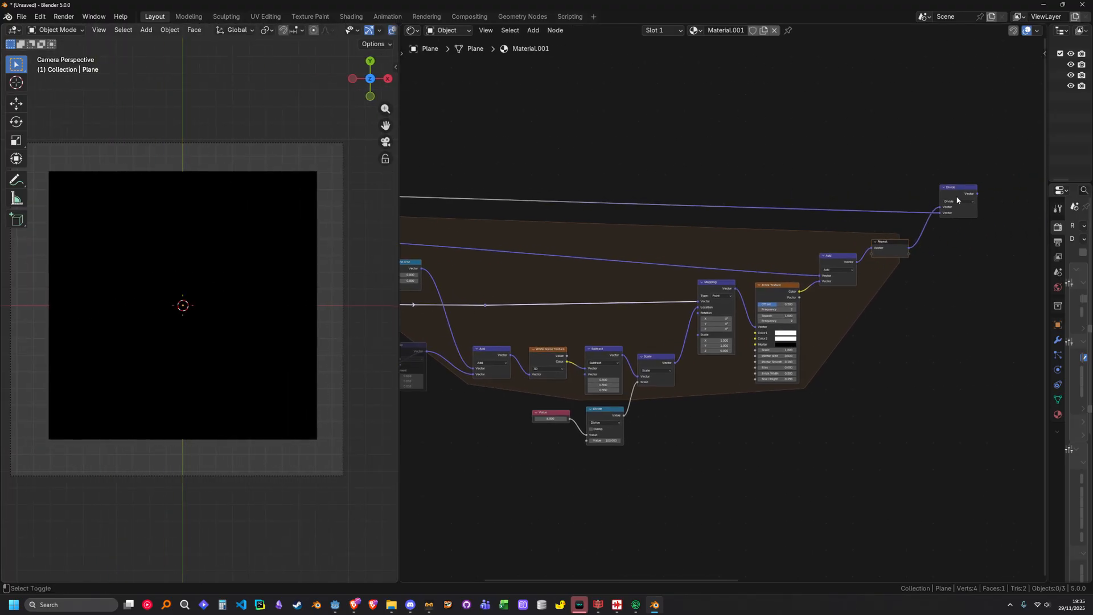
left_click(958, 194)
scroll(801, 216, "down", 1)
middle_click_drag(856, 219, 823, 222)
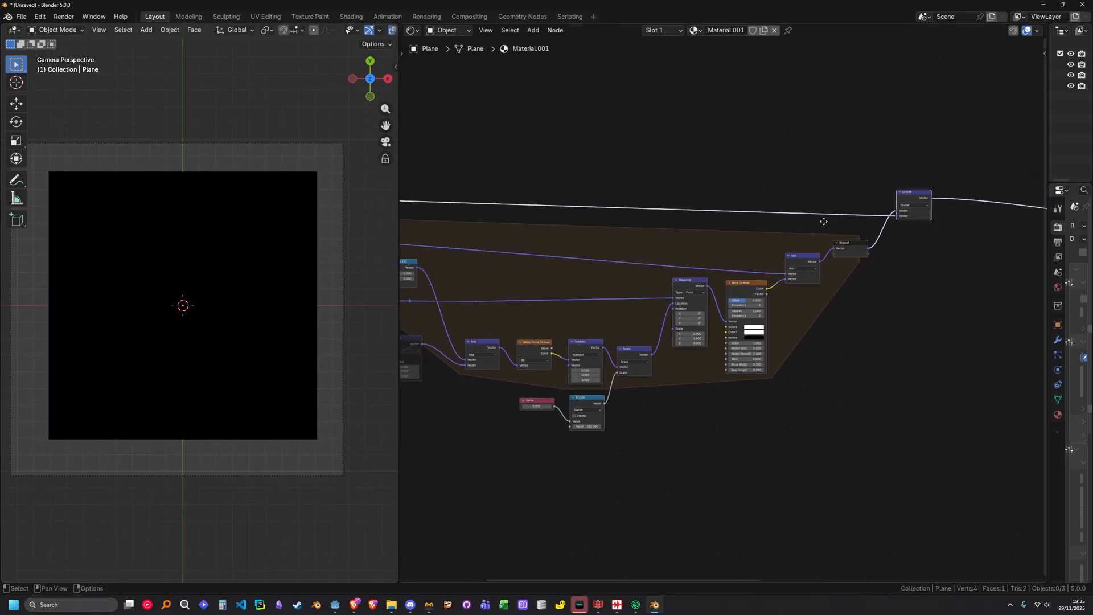
Set the Samples value to 1.
middle_click_drag(596, 298, 695, 239)
scroll(718, 308, "up", 6)
middle_click_drag(496, 354, 794, 379)
middle_click_drag(606, 204, 747, 283)
scroll(522, 143, "up", 2)
middle_click_drag(521, 145, 601, 220)
scroll(600, 220, "down", 1)
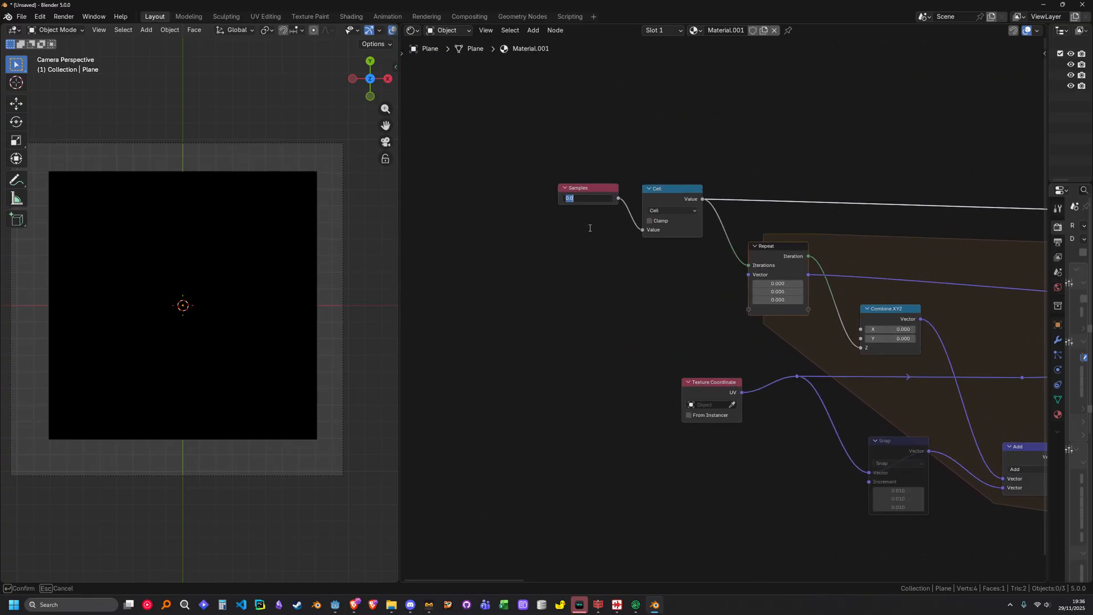
type("1")
key("Return")
Inspect the noisy brick pattern on the plane and unmute the Snap node.
scroll(248, 248, "up", 5)
scroll(295, 265, "down", 2)
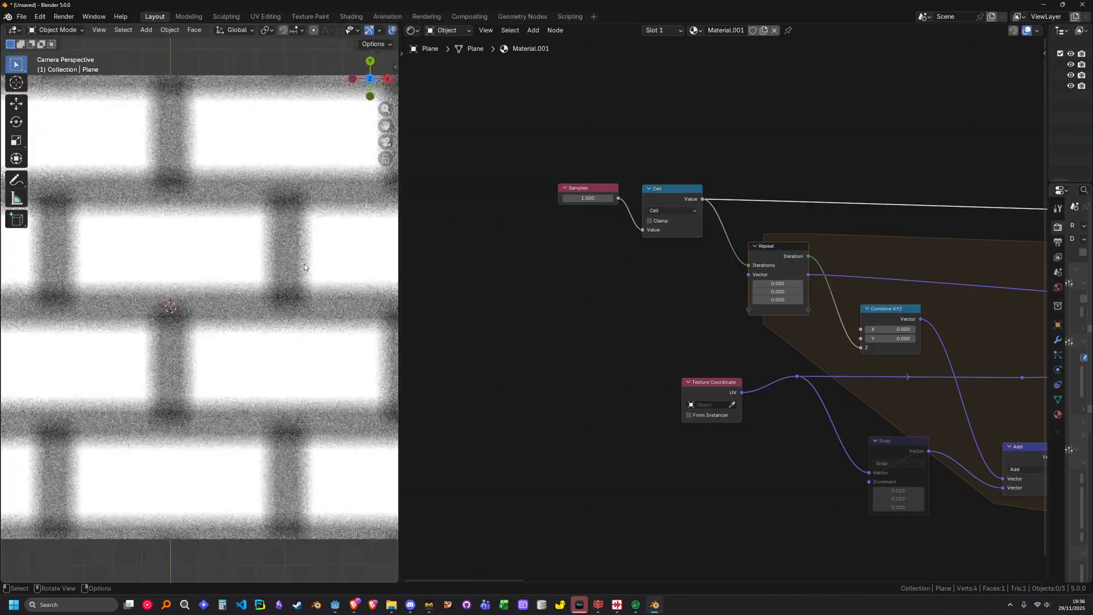
scroll(706, 323, "down", 2)
middle_click_drag(213, 260, 237, 199)
scroll(237, 198, "up", 3)
middle_click_drag(255, 284, 187, 255)
middle_click_drag(744, 338, 563, 259)
scroll(562, 258, "up", 1)
scroll(604, 311, "up", 1)
left_click(609, 311)
key("m")
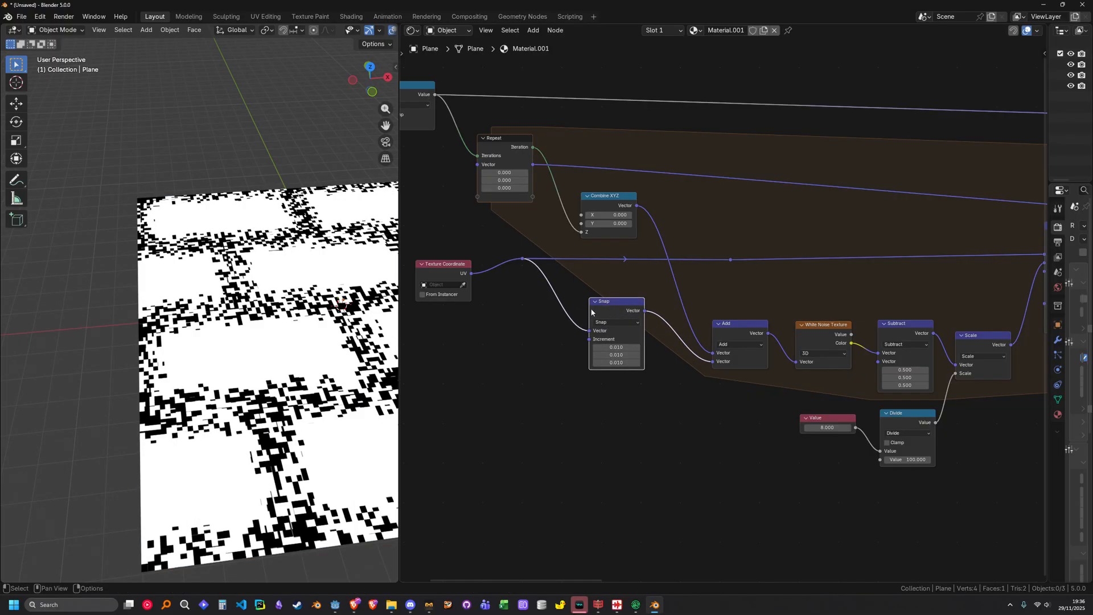
Add a Monkey mesh to the scene and raise it above the brick plane.
middle_click_drag(304, 296, 240, 246)
key("KP_7")
scroll(285, 228, "down", 8)
middle_click_drag(240, 247, 274, 188)
middle_click_drag(242, 215, 235, 243, "shift")
key("shift+a")
mouse_move(207, 323)
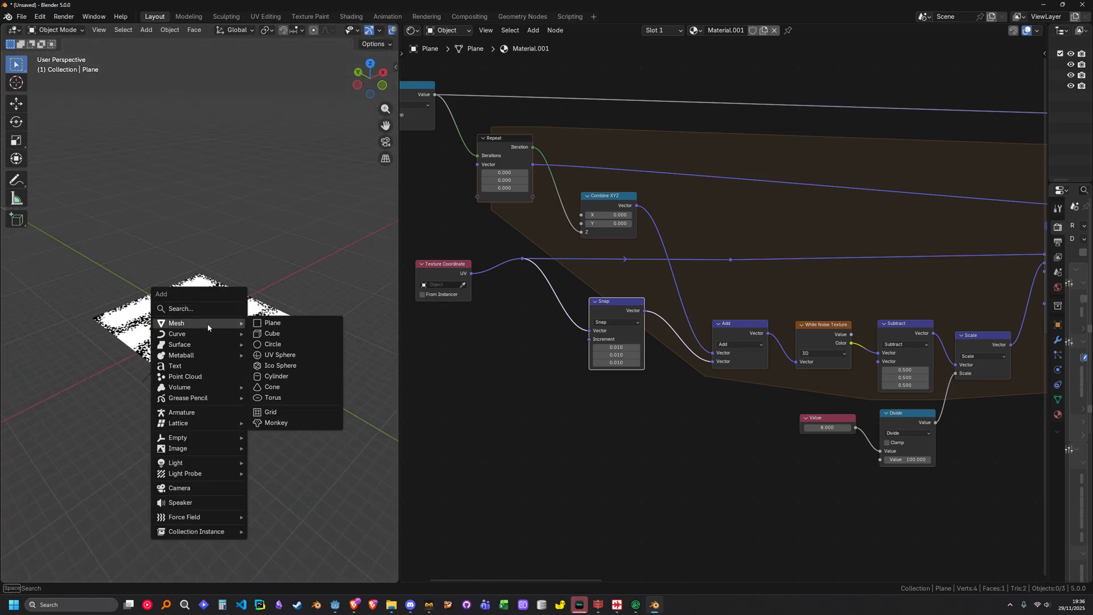
left_click(295, 421)
type("g")
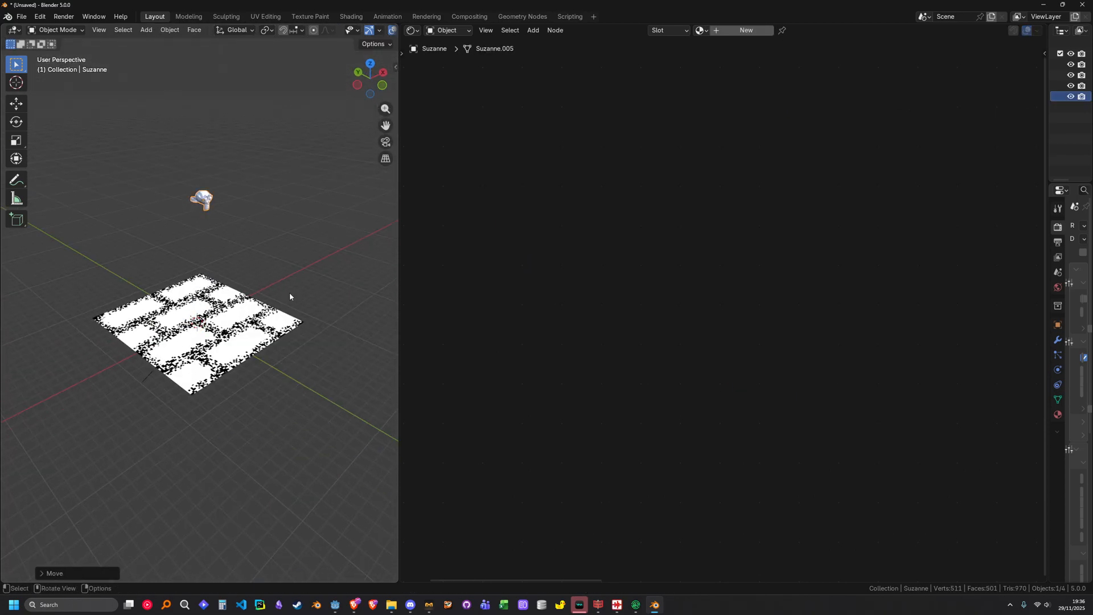
Scale the monkey up by a factor of 8.
type("8")
key("Return")
middle_click_drag(279, 245, 273, 260, "shift")
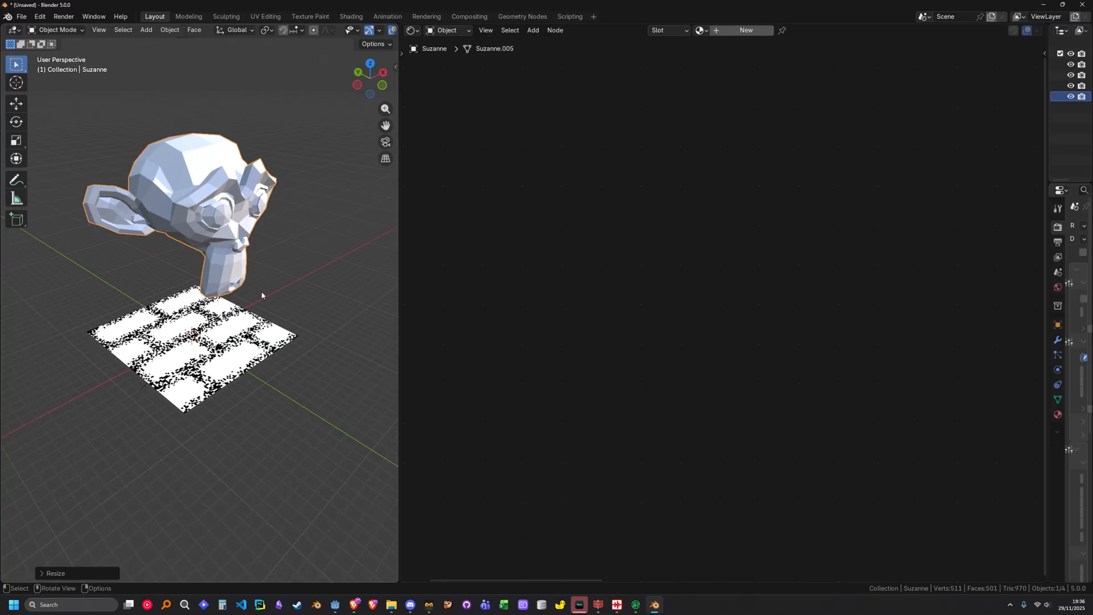
Switch the viewport to Rendered shading, widen the outliner and properties area, and examine the monkey's shading up close.
key("z")
left_click(265, 131)
middle_click_drag(339, 279, 420, 334)
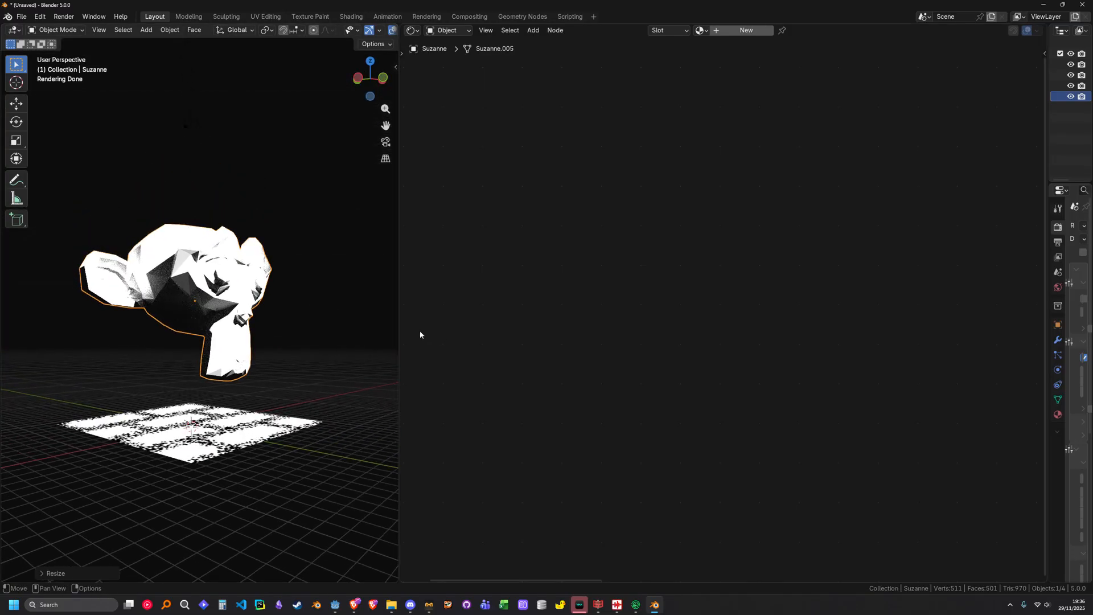
left_click_drag(1050, 320, 732, 320)
scroll(228, 313, "up", 3)
scroll(214, 291, "up", 8)
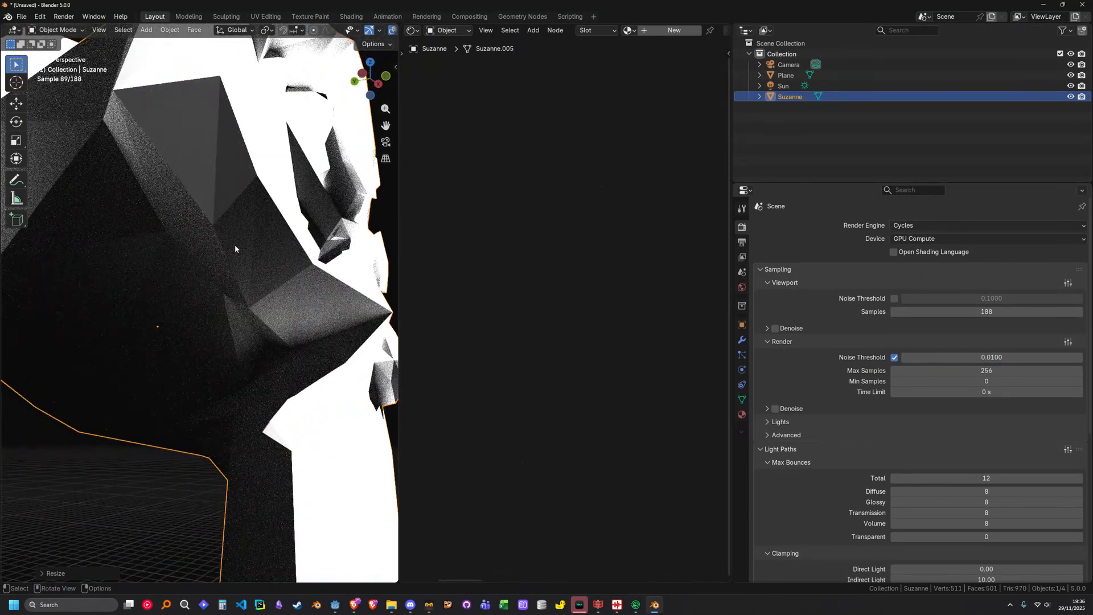
Set the viewport render samples to 1 and examine the noise on the monkey above the brick plane.
left_click(985, 311)
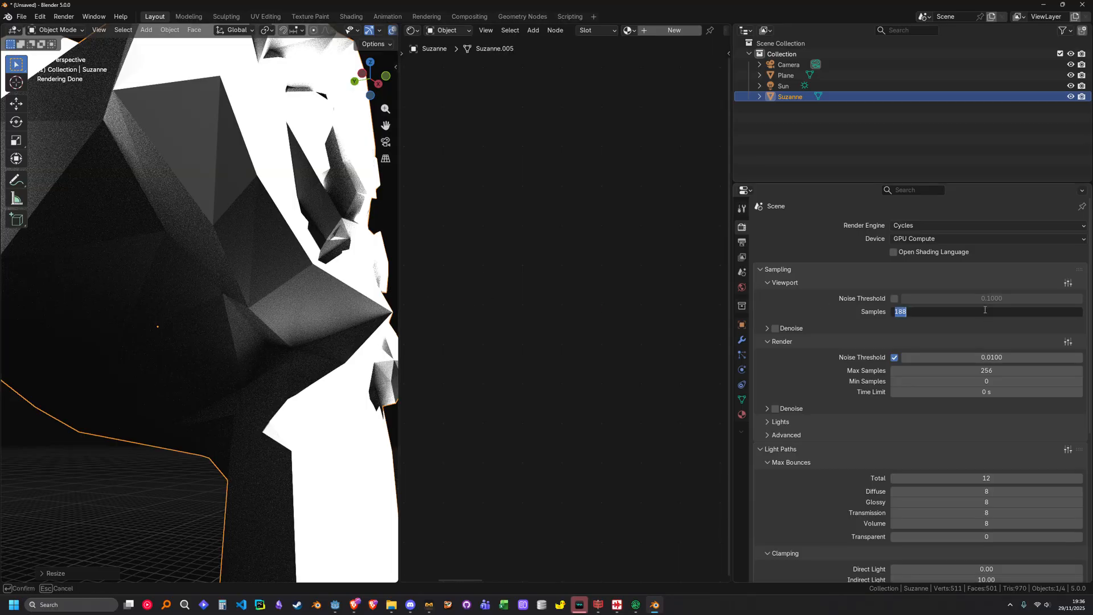
type("1")
key("Return")
mouse_move(293, 292)
middle_mouse_down()
mouse_move(269, 291)
mouse_move(263, 322)
mouse_move(300, 310)
mouse_move(296, 279)
middle_mouse_up()
scroll(232, 299, "down", 4)
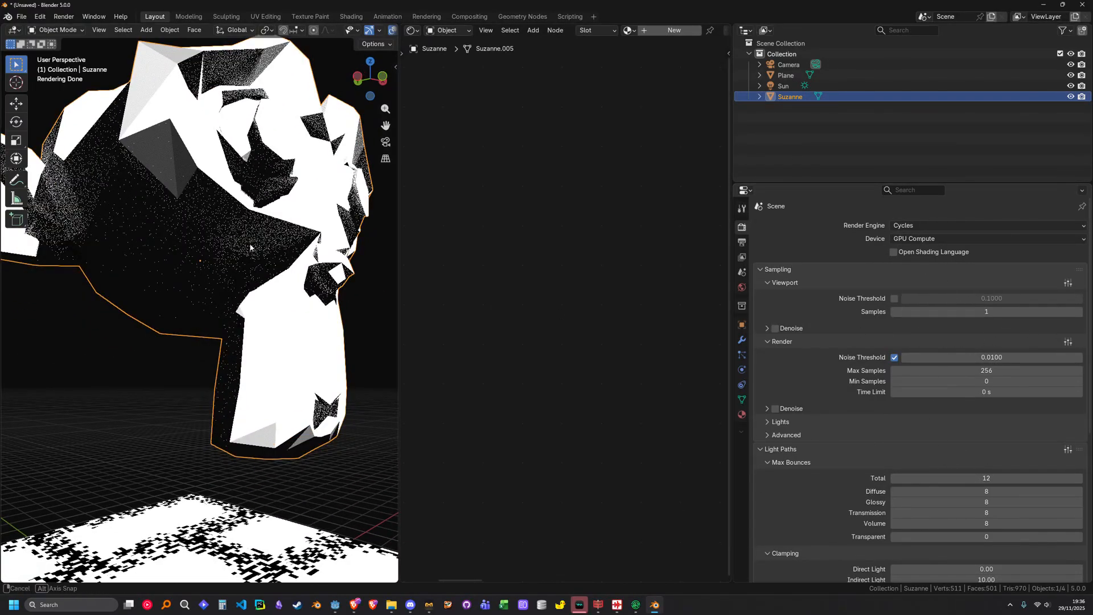
middle_click_drag(251, 242, 259, 266)
middle_click_drag(292, 215, 286, 241)
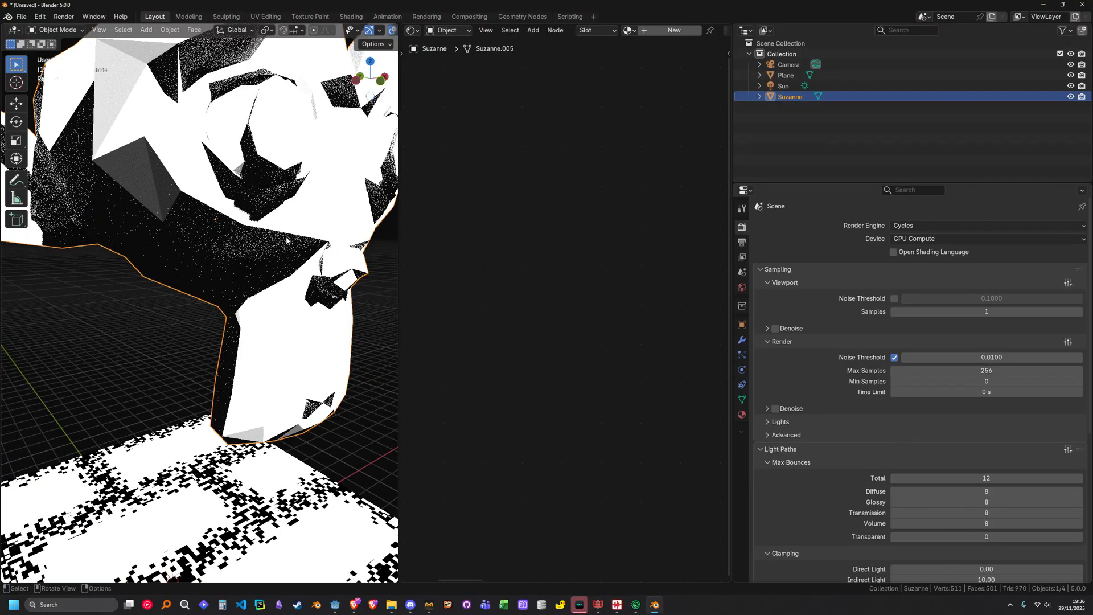
middle_click_drag(215, 353, 273, 282, "shift")
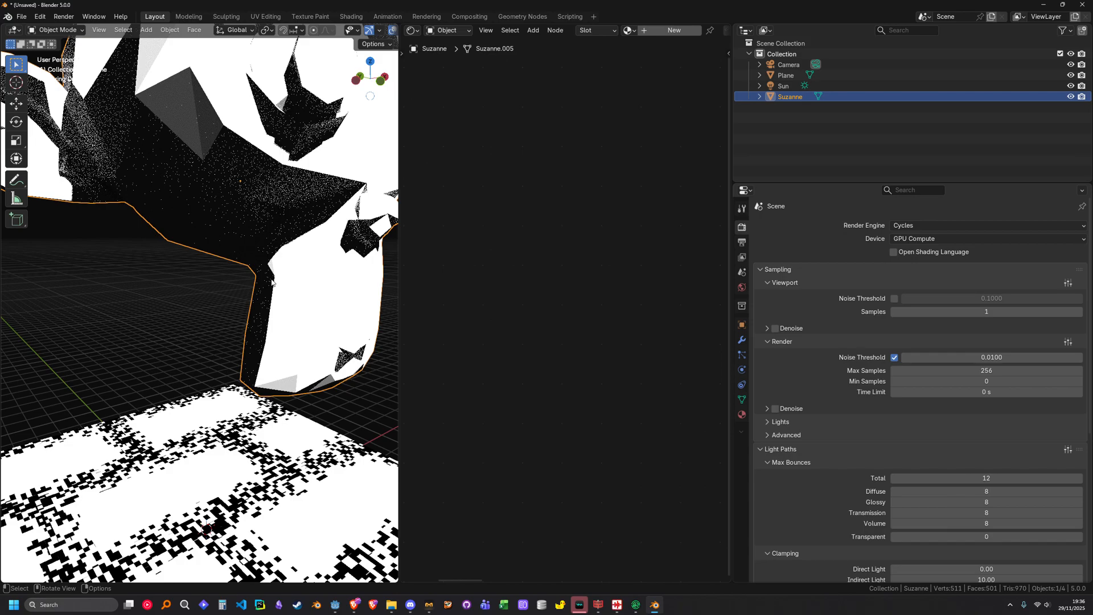
Delete the monkey from the scene and select the brick plane.
key("x")
left_click(272, 280)
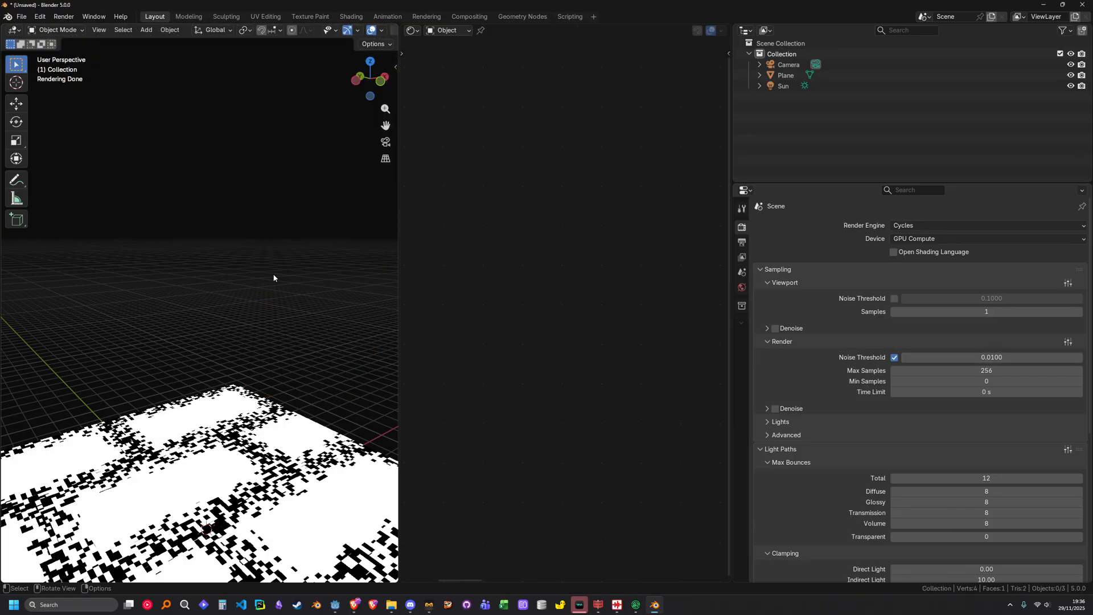
scroll(245, 424, "down", 2)
middle_click_drag(242, 436, 241, 459)
left_click(241, 459)
middle_click_drag(468, 371, 443, 432)
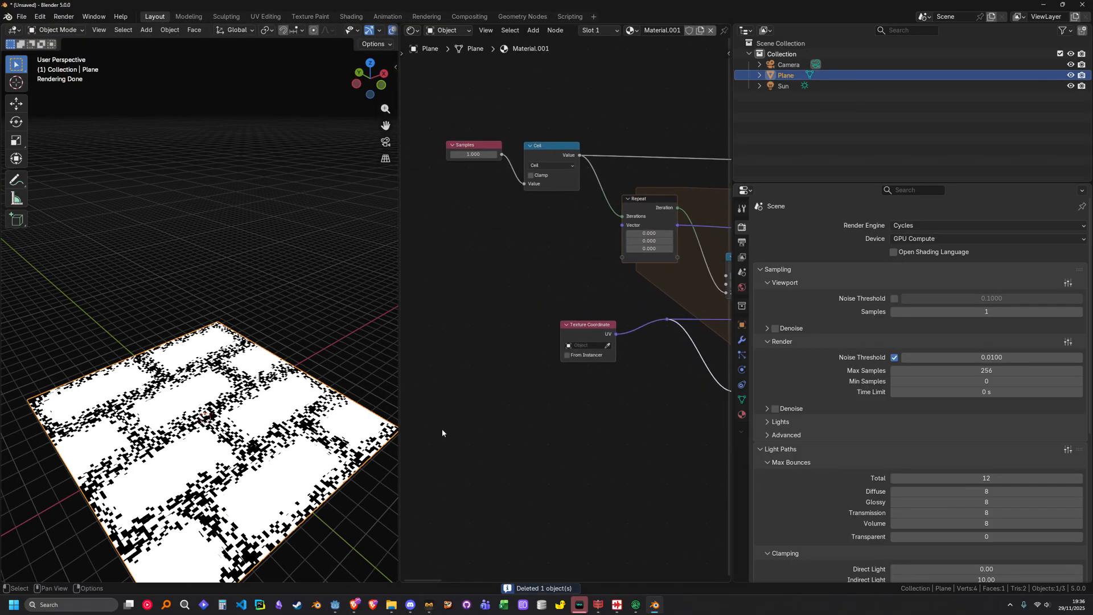
middle_click_drag(251, 397, 253, 323, "shift")
scroll(254, 323, "up", 4)
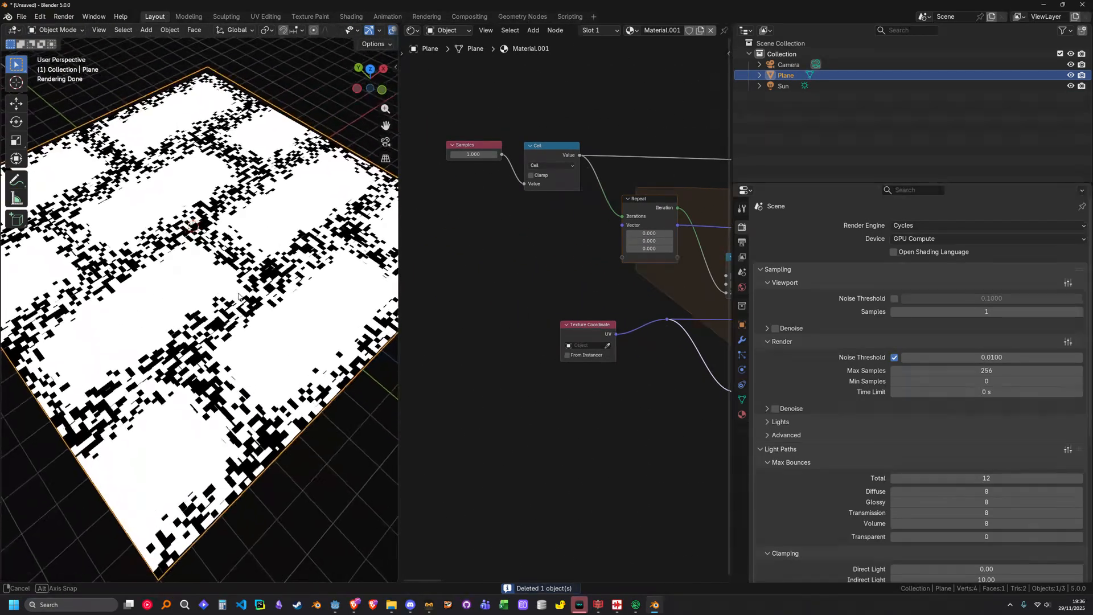
scroll(532, 220, "up", 3)
Raise the Samples node's value to 1.1 and inspect the brick pattern up close.
middle_click_drag(529, 224, 592, 316)
scroll(515, 221, "up", 1)
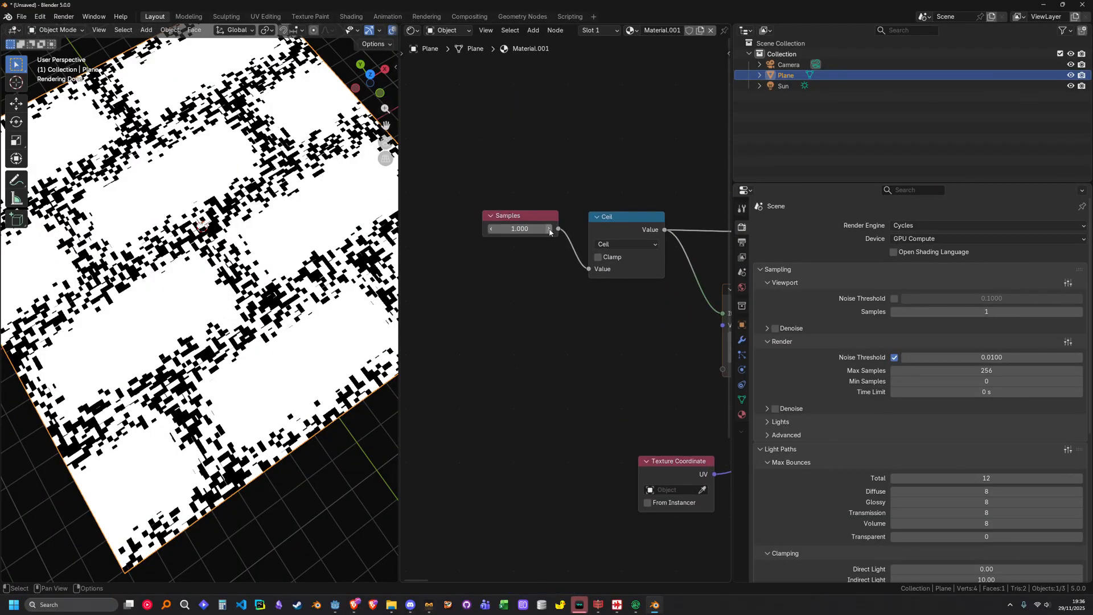
left_click_drag(517, 228, 523, 229)
middle_click_drag(308, 359, 200, 298, "shift")
scroll(276, 280, "up", 3)
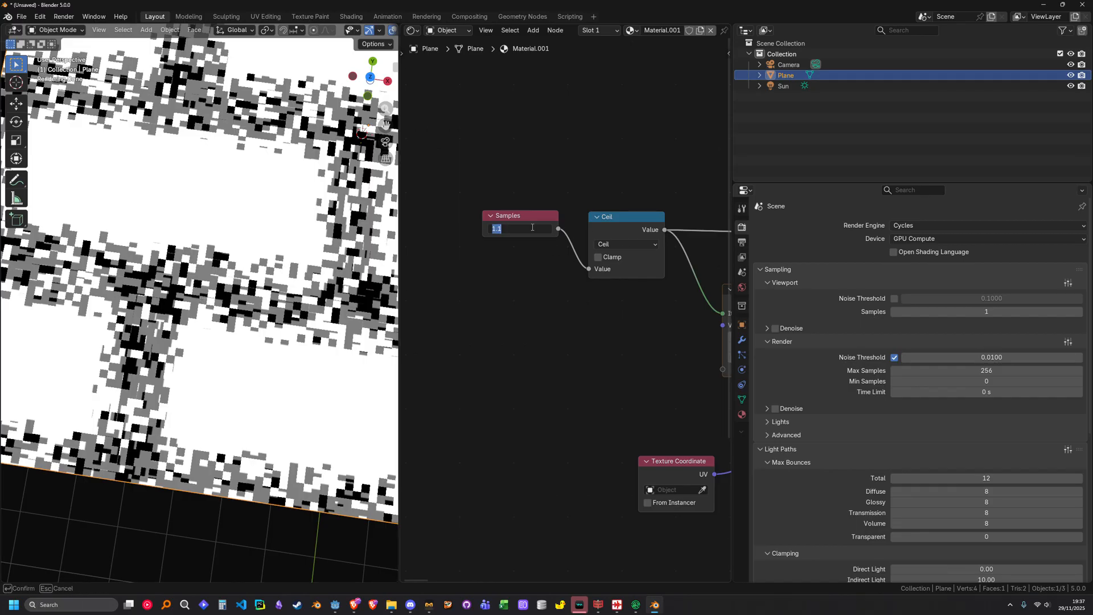
Try Samples values of 32 and 64 on the dithered brick pattern.
type("32")
key("Return")
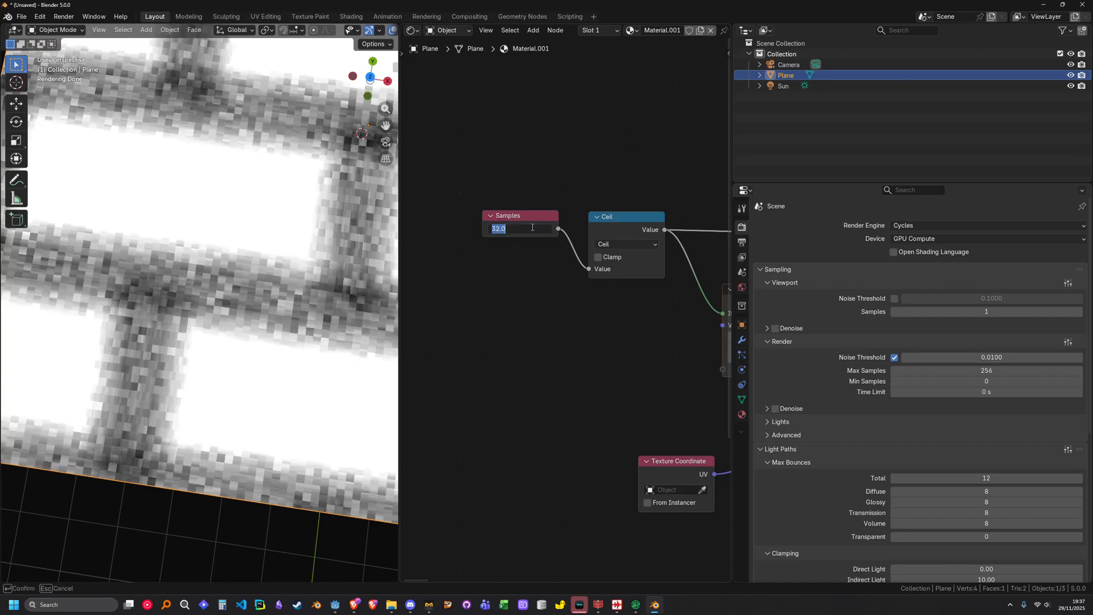
type("64")
key("Return")
Move the Samples node slightly and vary its value to 56.6 while switching the viewport shading to compare the noise.
left_click_drag(520, 215, 497, 224)
middle_click_drag(319, 183, 280, 210)
mouse_move(496, 238)
left_mouse_down()
mouse_move(484, 237)
mouse_move(494, 238)
left_mouse_up()
middle_click_drag(237, 229, 256, 241)
key("z")
left_click(254, 200)
left_click_drag(504, 242, 558, 241)
key("z")
left_click(282, 225)
mouse_move(264, 182)
middle_mouse_down()
mouse_move(262, 197)
mouse_move(274, 201)
middle_mouse_up()
left_click_drag(496, 237, 482, 238)
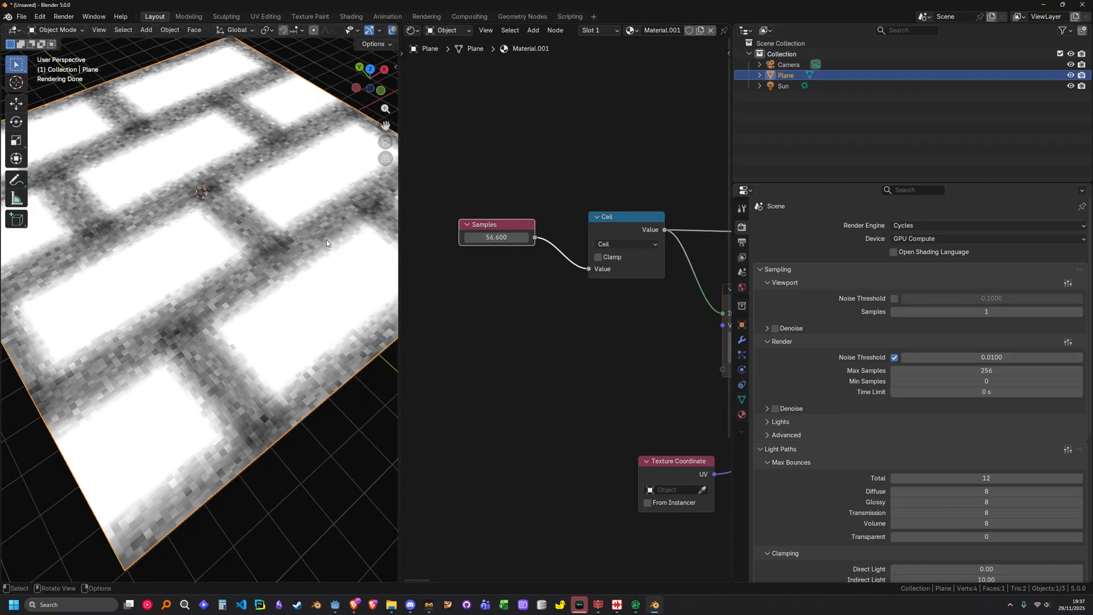
Switch the viewport to Material Preview shading and set the Samples value to 256.
scroll(329, 245, "down", 2)
scroll(519, 258, "down", 1)
scroll(242, 181, "down", 1)
middle_click_drag(234, 179, 248, 177)
key("z")
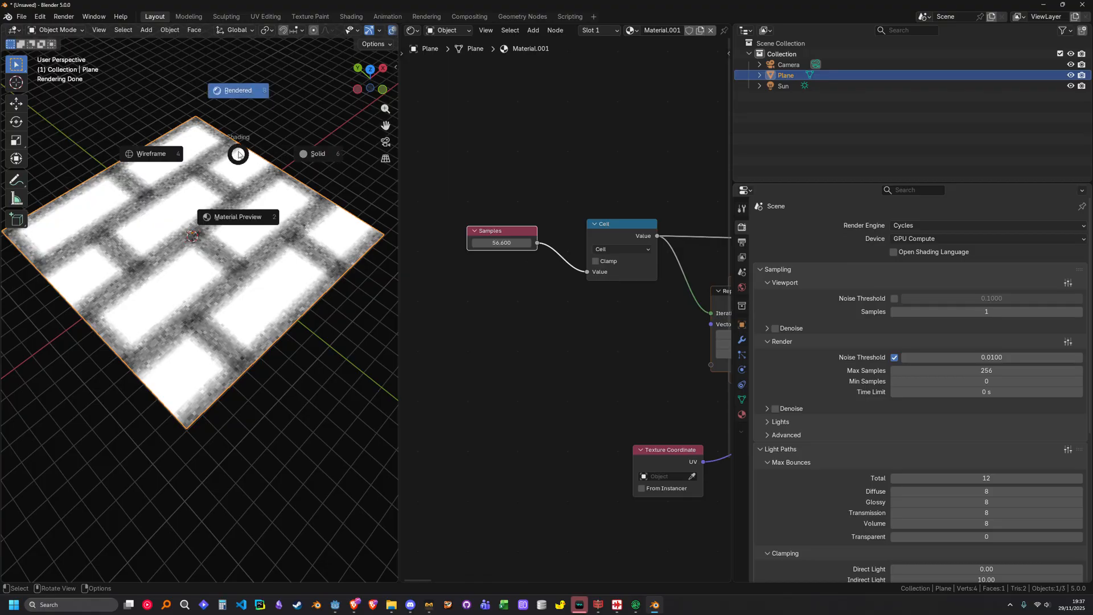
left_click(244, 260)
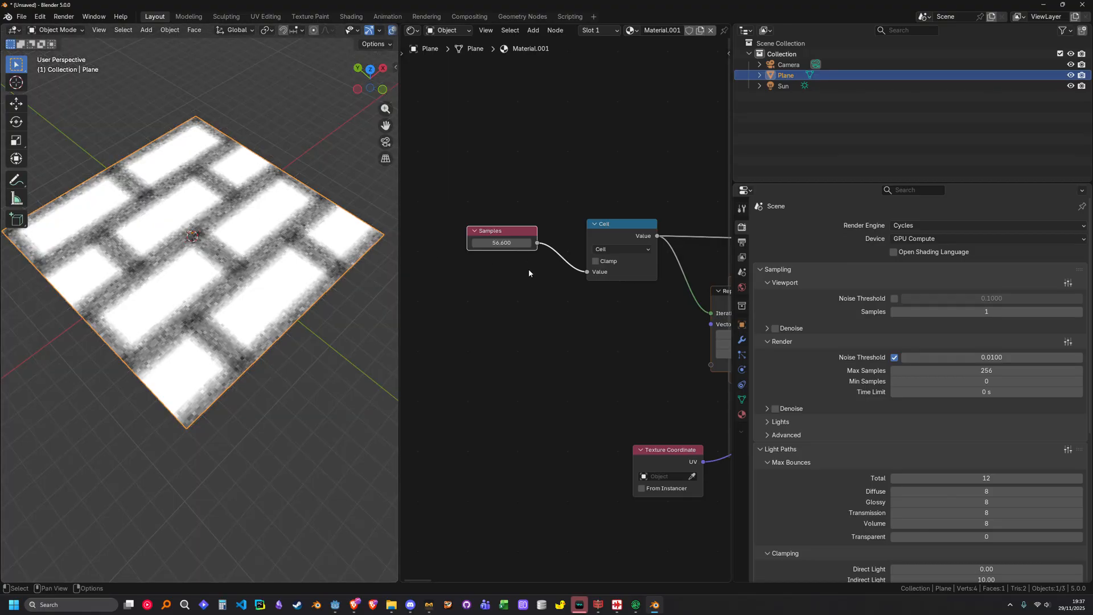
scroll(529, 272, "down", 1)
left_click(515, 250)
type("256")
key("Return")
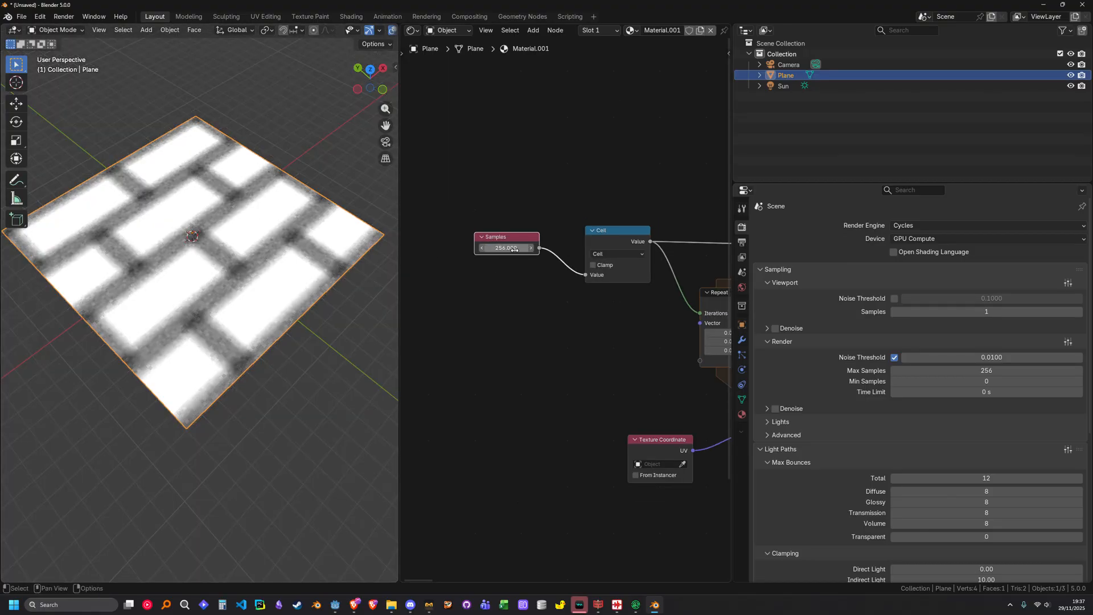
Move the Value node feeding the Divide node out to the start of the node tree, below the Texture Coordinate node.
scroll(562, 273, "down", 7)
middle_click_drag(579, 342, 385, 222)
middle_click_drag(698, 335, 594, 277)
scroll(601, 312, "up", 4)
scroll(573, 311, "up", 9)
left_click_drag(596, 304, 568, 308)
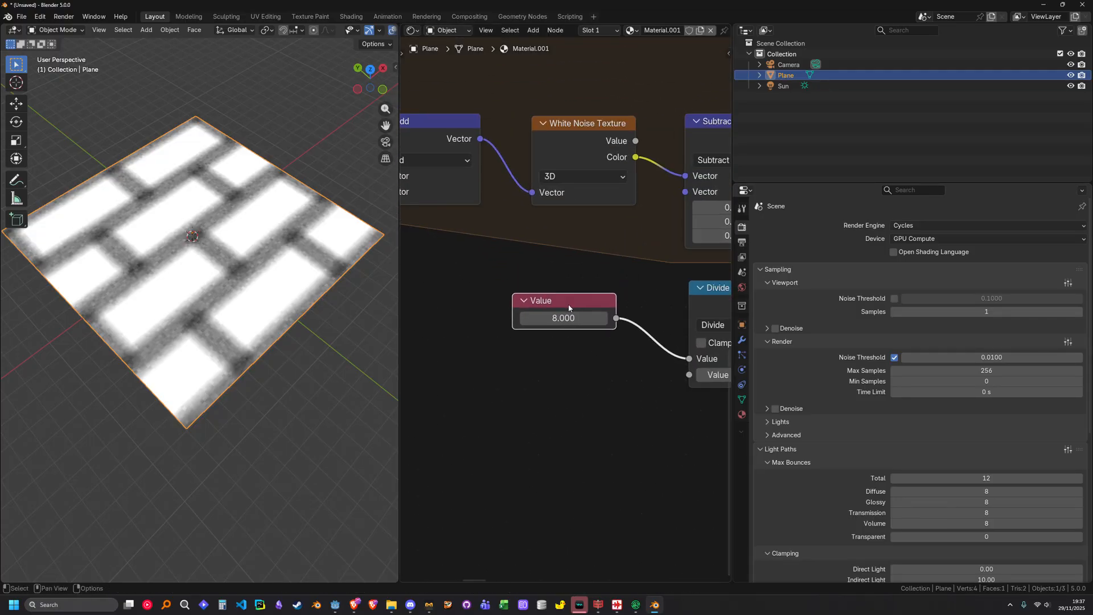
scroll(569, 308, "down", 7)
scroll(664, 324, "down", 7)
middle_click_drag(612, 345, 668, 364)
key("g")
left_click(437, 356)
middle_click_drag(484, 351, 669, 347)
key("g")
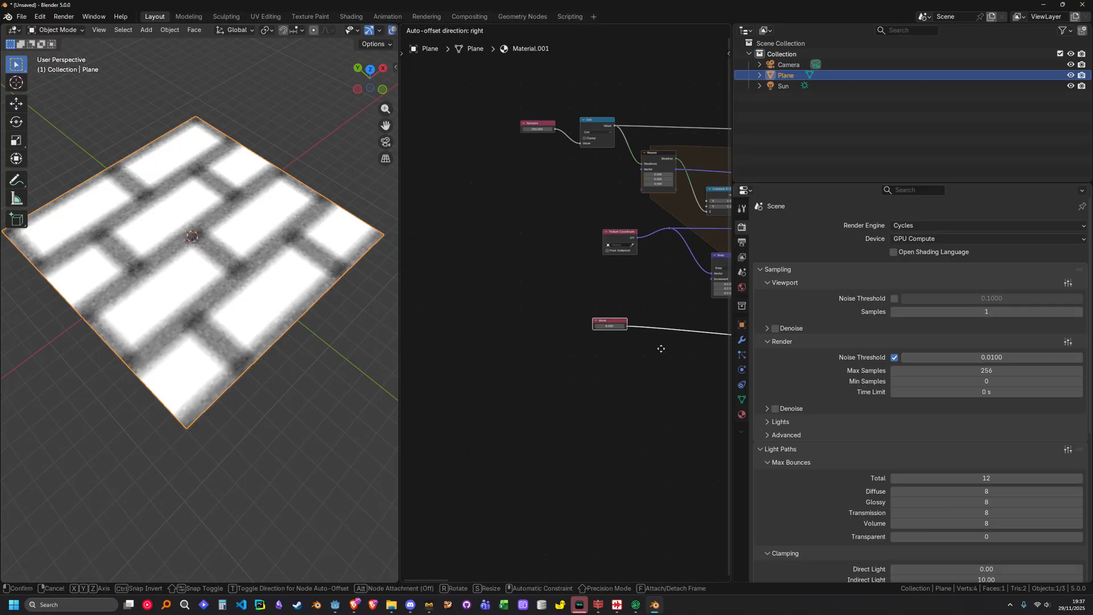
left_click(594, 369)
Label the moved Value node "Blur Amount".
scroll(564, 342, "up", 4)
key("F2")
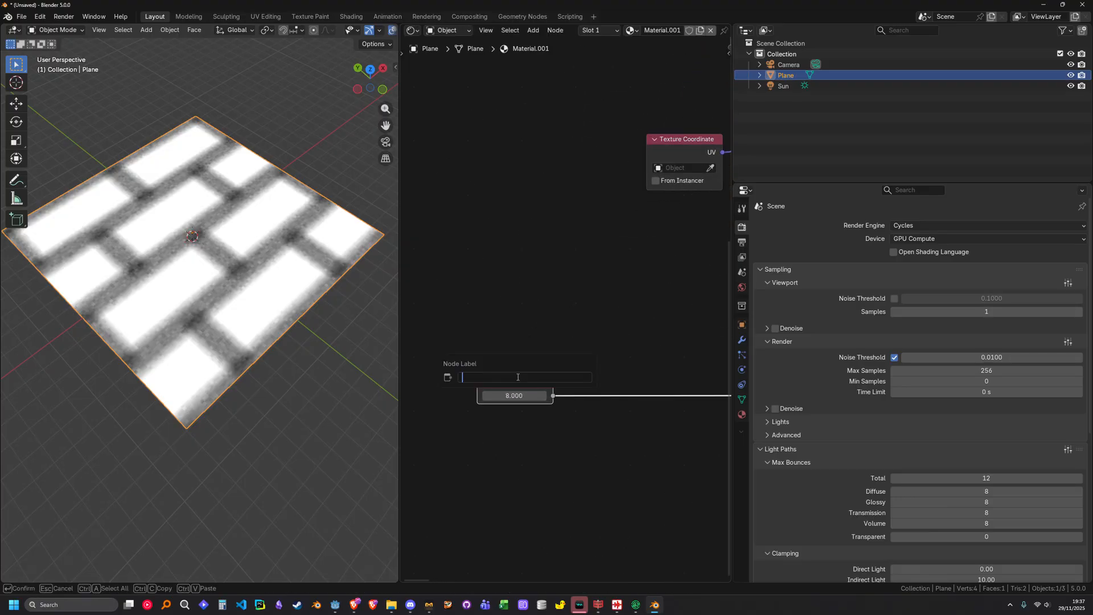
type("Blur Amount")
key("Return")
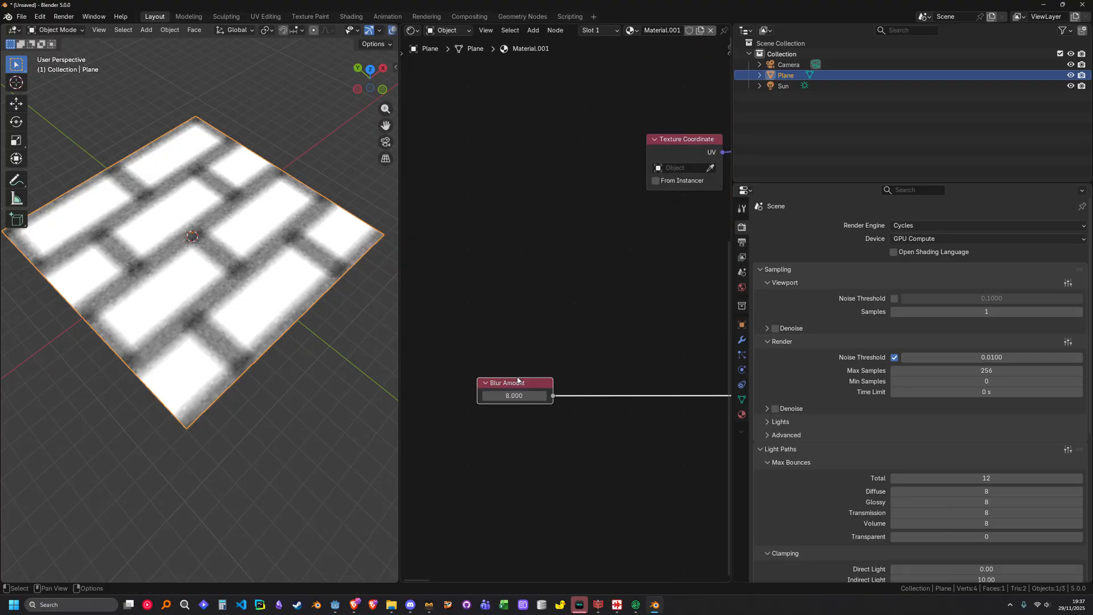
Place the Blur Amount node directly below the Samples node and reposition both nodes together.
scroll(593, 233, "down", 3)
left_click_drag(541, 346, 534, 150)
left_click_drag(518, 83, 545, 174)
key("g")
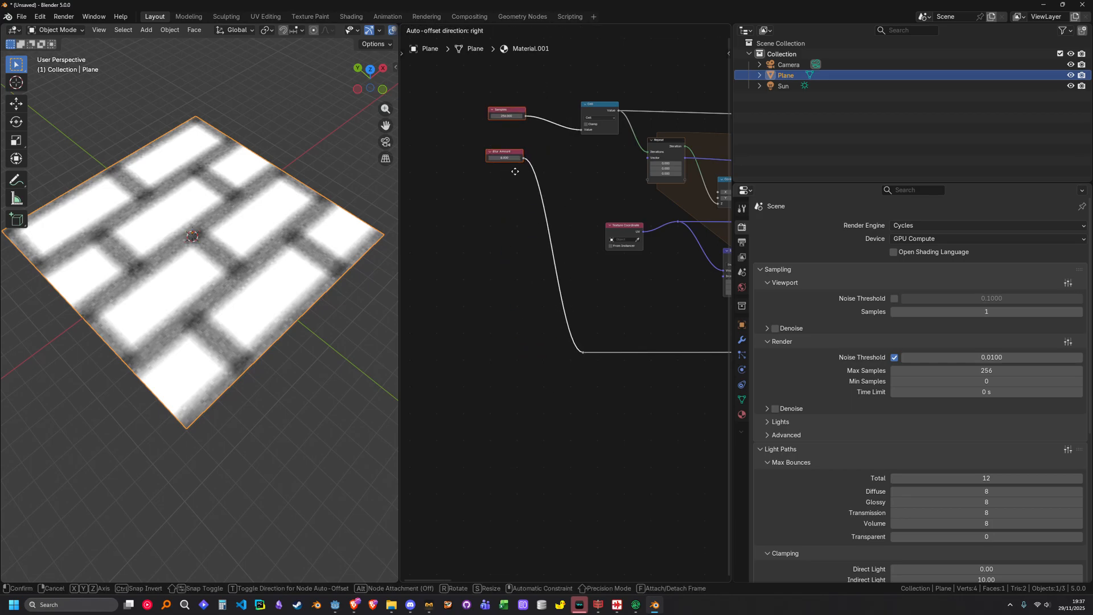
left_click(510, 128)
Examine the node tree from the Samples and Blur Amount inputs through the Repeat zone.
scroll(575, 285, "down", 3)
middle_click_drag(637, 251, 510, 291)
scroll(580, 258, "up", 2)
scroll(560, 251, "up", 4)
scroll(556, 249, "down", 5)
scroll(496, 247, "up", 4)
scroll(497, 251, "down", 6)
scroll(510, 290, "up", 2)
middle_click_drag(725, 259, 508, 273)
Lower the Blur Amount value and inspect the blurred brick joints up close.
scroll(515, 271, "up", 3)
mouse_move(528, 262)
left_mouse_down()
mouse_move(455, 262)
mouse_move(509, 262)
left_mouse_up()
mouse_move(517, 182)
left_mouse_down()
mouse_move(555, 183)
mouse_move(520, 183)
left_mouse_up()
scroll(255, 269, "up", 7)
middle_click_drag(255, 268, 256, 285)
Reposition the Snap node below the Repeat zone's Combine XYZ node and mute it.
scroll(656, 384, "down", 2)
middle_click_drag(656, 387, 652, 294)
left_click_drag(641, 346, 613, 331)
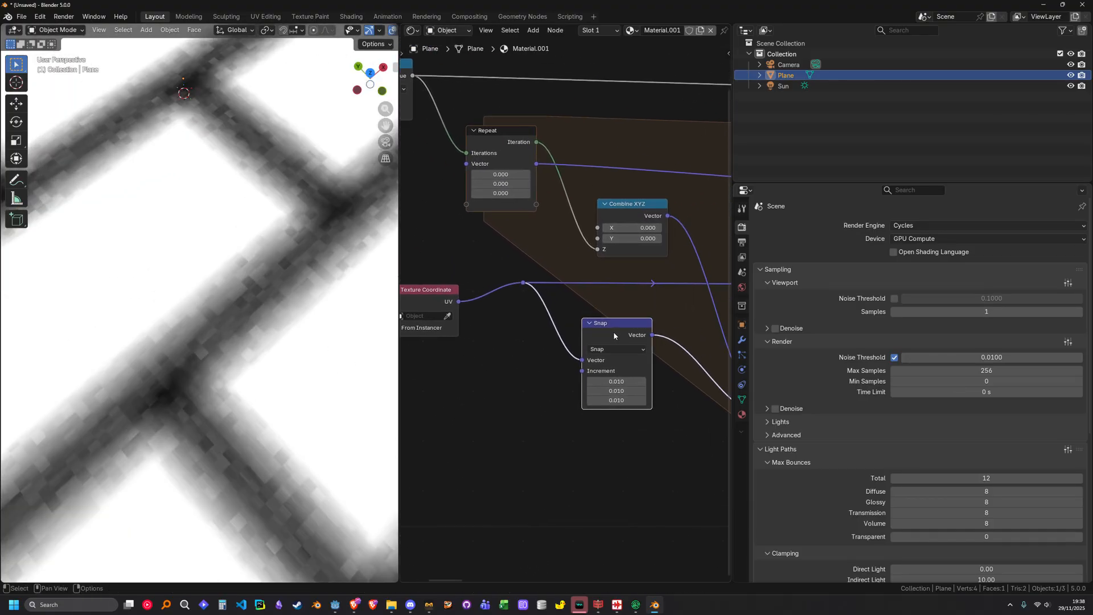
key("m")
scroll(303, 285, "down", 8)
scroll(635, 317, "down", 14)
Move the unconnected texture node and the two Color Ramp nodes beside the averaging node after the Repeat zone.
middle_click_drag(712, 317, 512, 320)
scroll(513, 319, "up", 3)
middle_click_drag(658, 311, 454, 315)
left_click_drag(551, 214, 686, 337)
key("g")
left_click(460, 283)
middle_click_drag(460, 286, 625, 291)
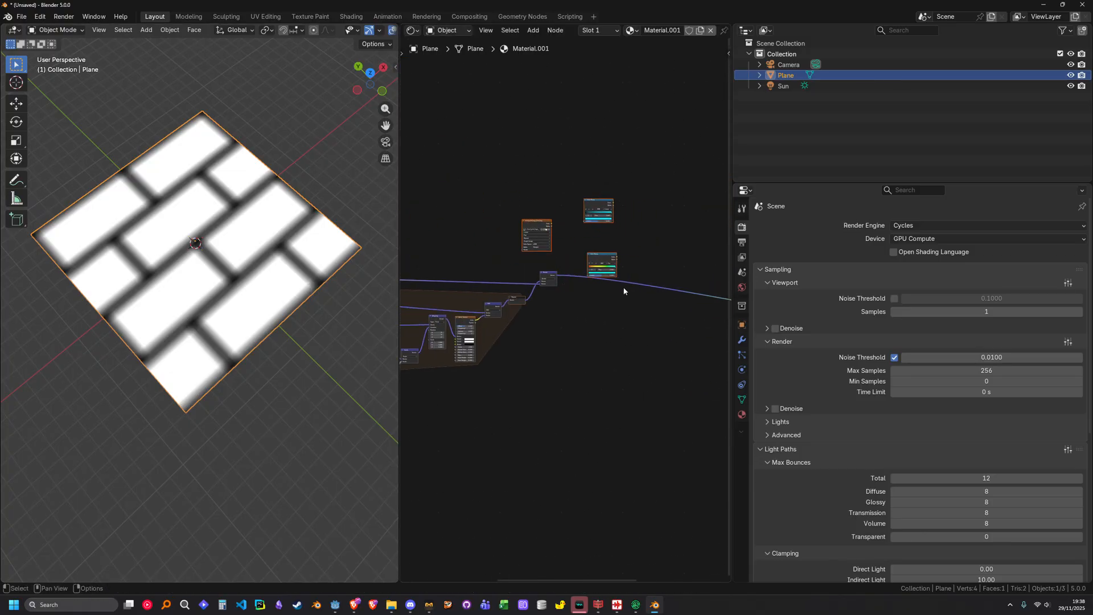
Feed the averaged result into the black-to-cyan Color Ramp, preview it on the plane, and shift the ramp slightly.
scroll(646, 251, "up", 6)
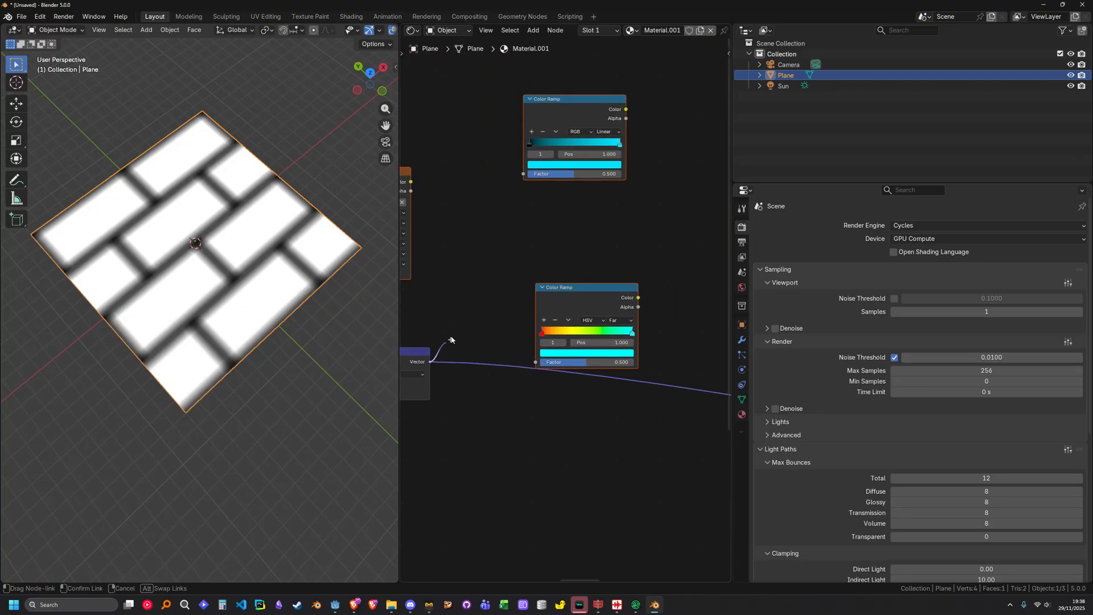
left_click(564, 133, "ctrl+shift")
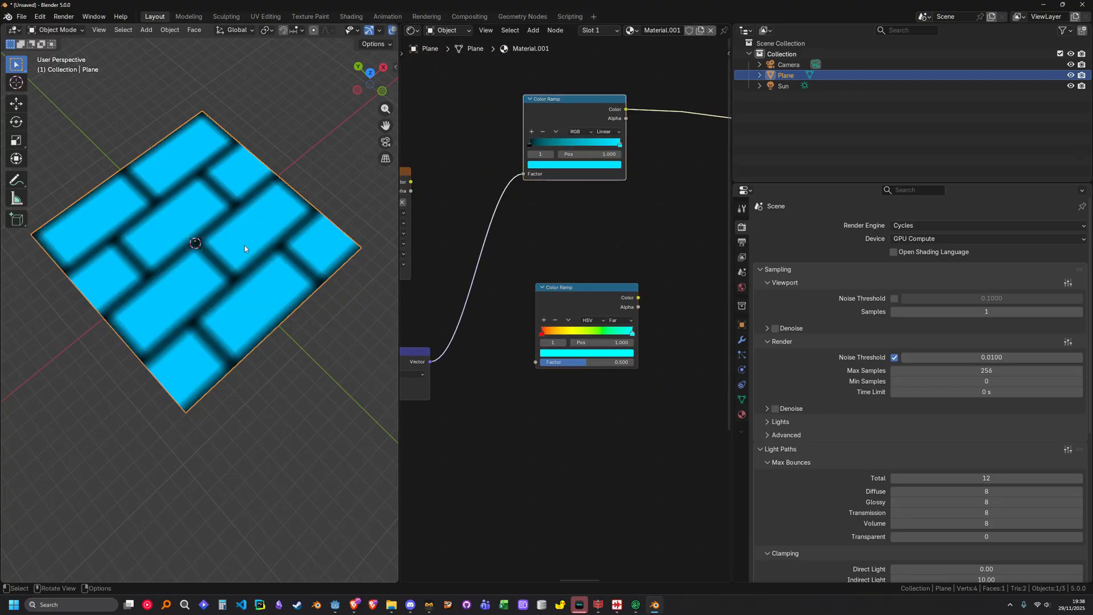
scroll(271, 228, "up", 5)
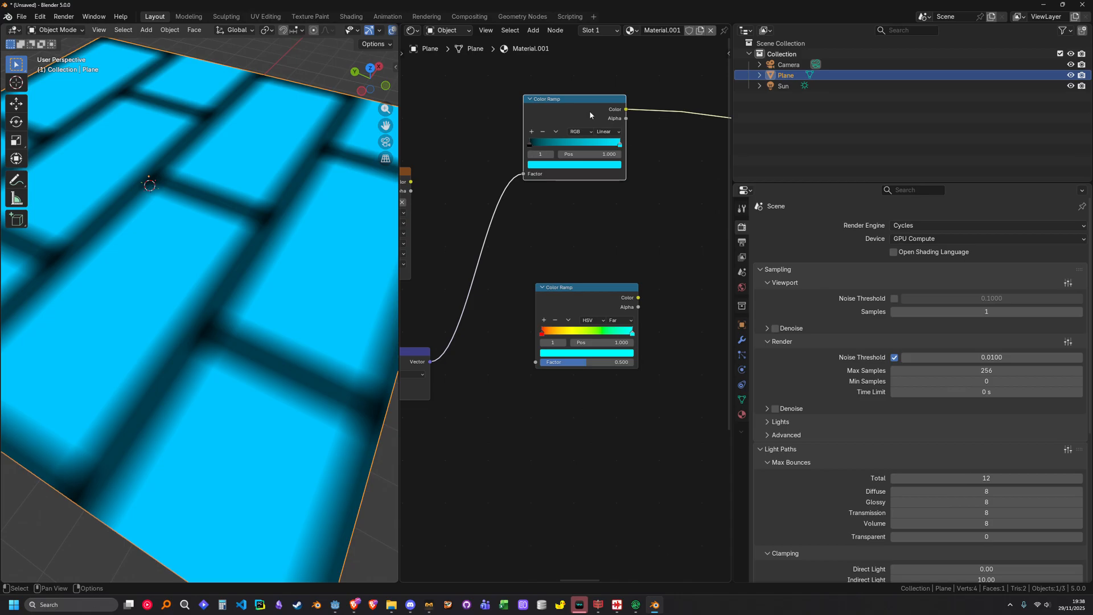
key("g")
Preview the HSV rainbow Color Ramp, connect the averaged vector to its Factor, and inspect the gradient on the bricks.
left_click(588, 302, "ctrl+shift")
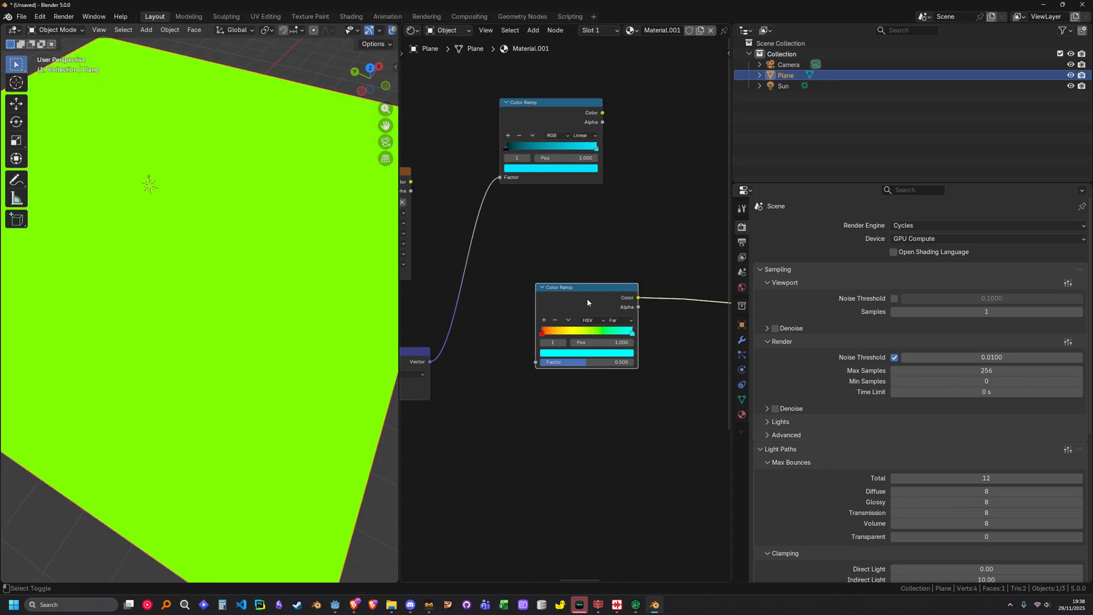
left_click_drag(430, 361, 536, 362)
middle_click_drag(250, 319, 292, 278)
scroll(291, 285, "up", 6)
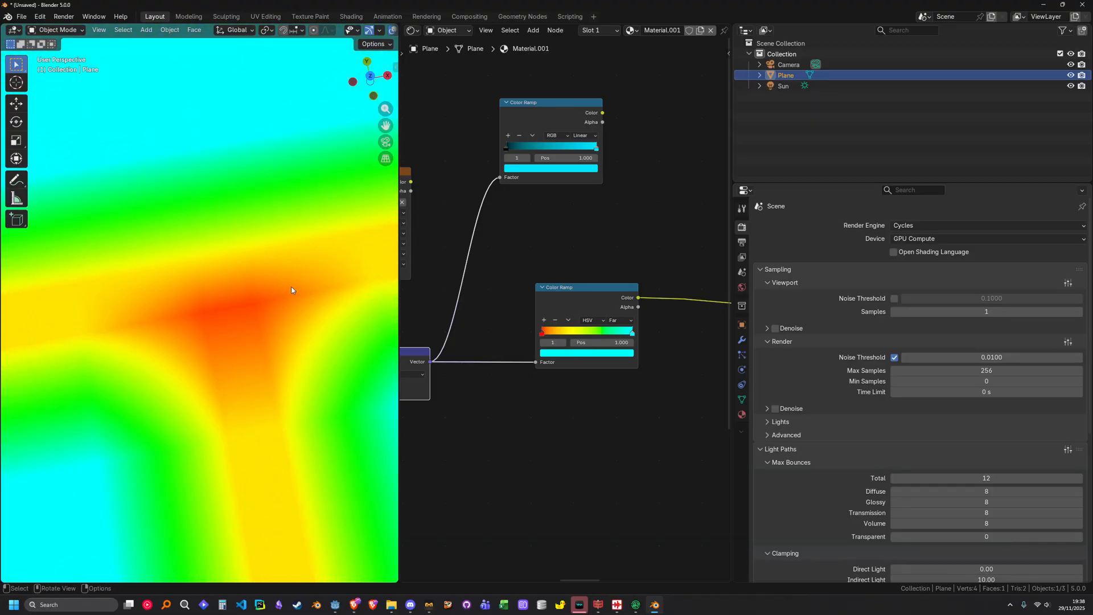
scroll(524, 323, "up", 3)
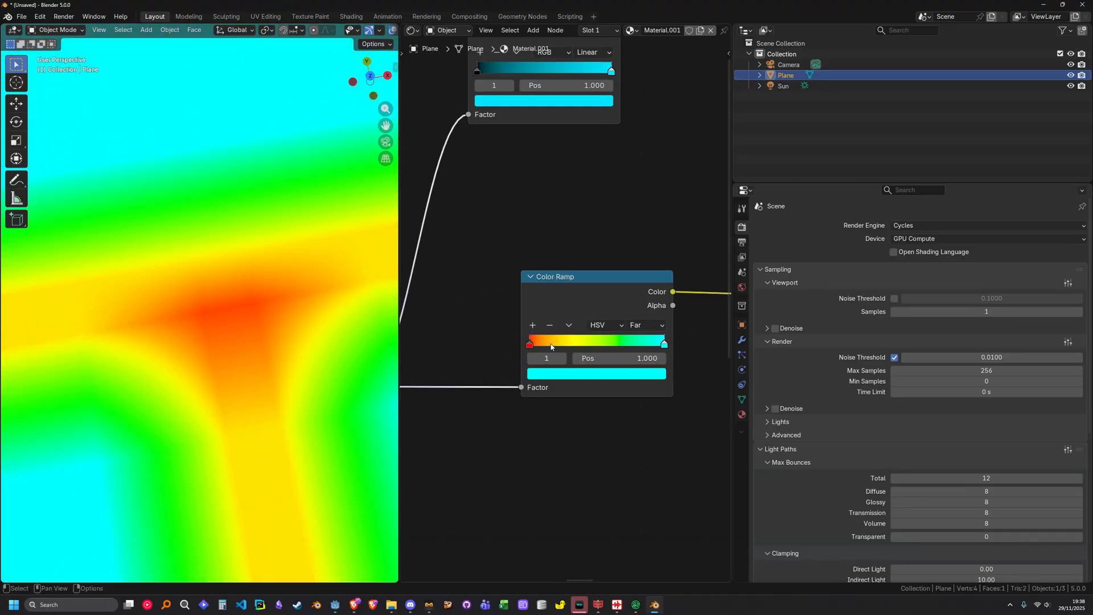
Add a Threshold Texture group node beside the Brick Texture inside the Repeat zone.
scroll(254, 213, "down", 5)
scroll(516, 394, "down", 9)
middle_click_drag(476, 456, 598, 296)
scroll(559, 324, "up", 3)
scroll(567, 316, "up", 3)
middle_click_drag(475, 357, 608, 307)
key("shift+a")
type("thres")
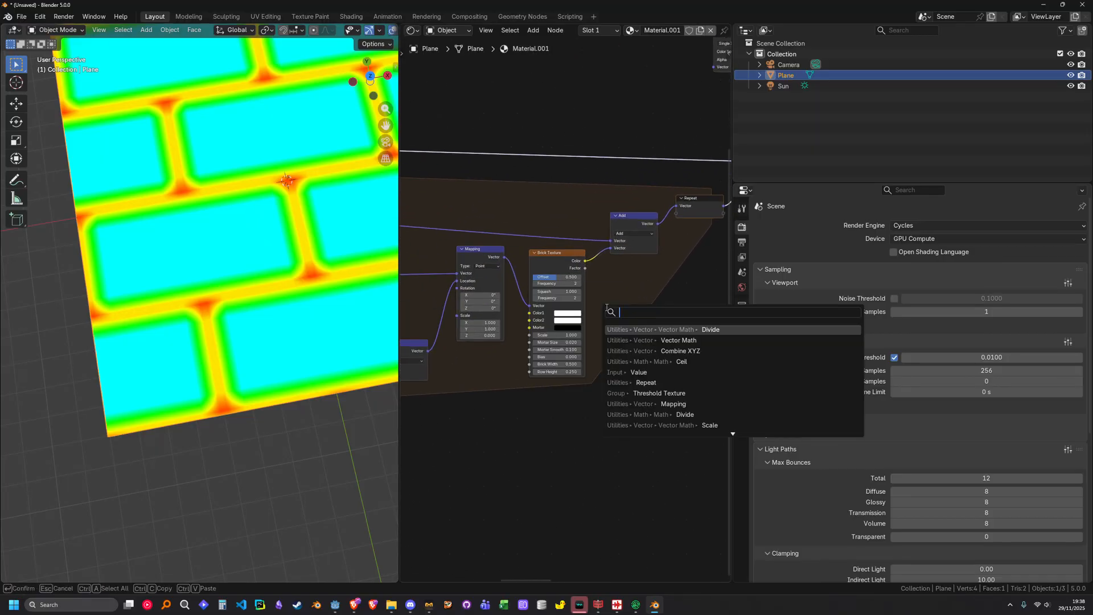
key("Return")
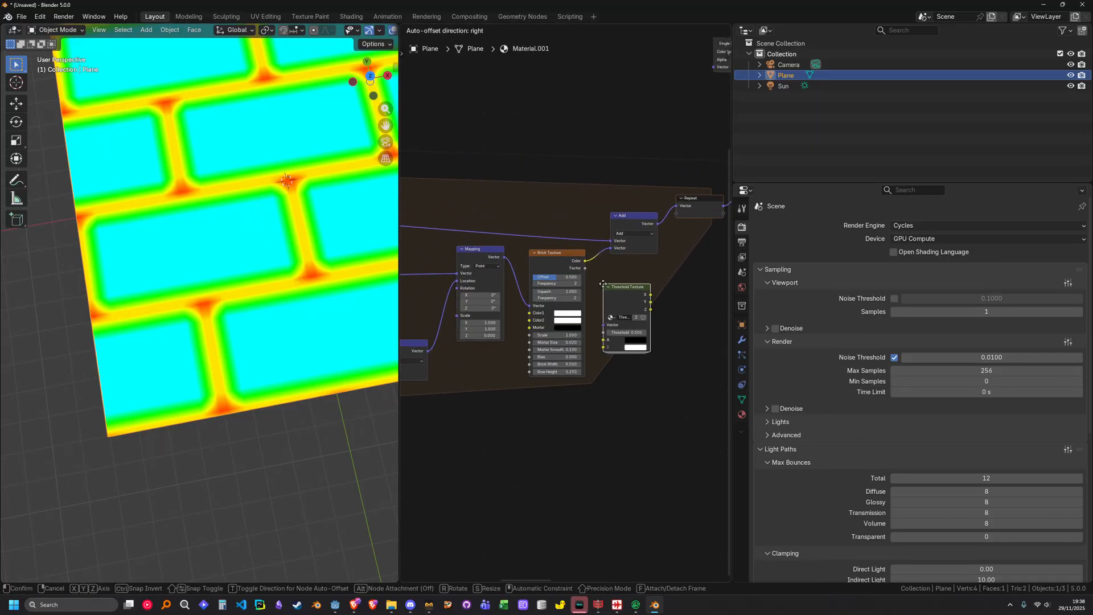
left_click(603, 284)
Replace the Brick Texture with the Threshold Texture, linking Mapping's vector to it and its X output to the Add node.
left_click_drag(504, 257, 507, 261)
left_click_drag(608, 325, 608, 325)
left_click_drag(651, 295, 611, 249)
scroll(318, 188, "down", 2)
scroll(318, 191, "up", 3)
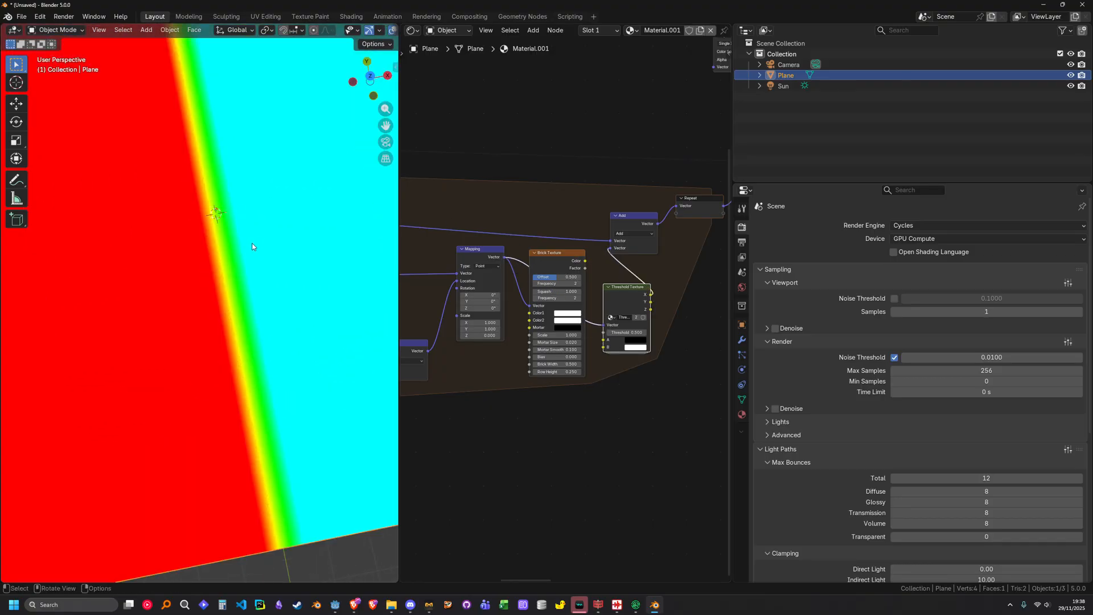
scroll(580, 331, "down", 3)
left_click_drag(604, 304, 569, 299)
Raise the Blur Amount to 58.540.
scroll(571, 303, "down", 5)
middle_click_drag(410, 345, 652, 359)
scroll(548, 288, "up", 5)
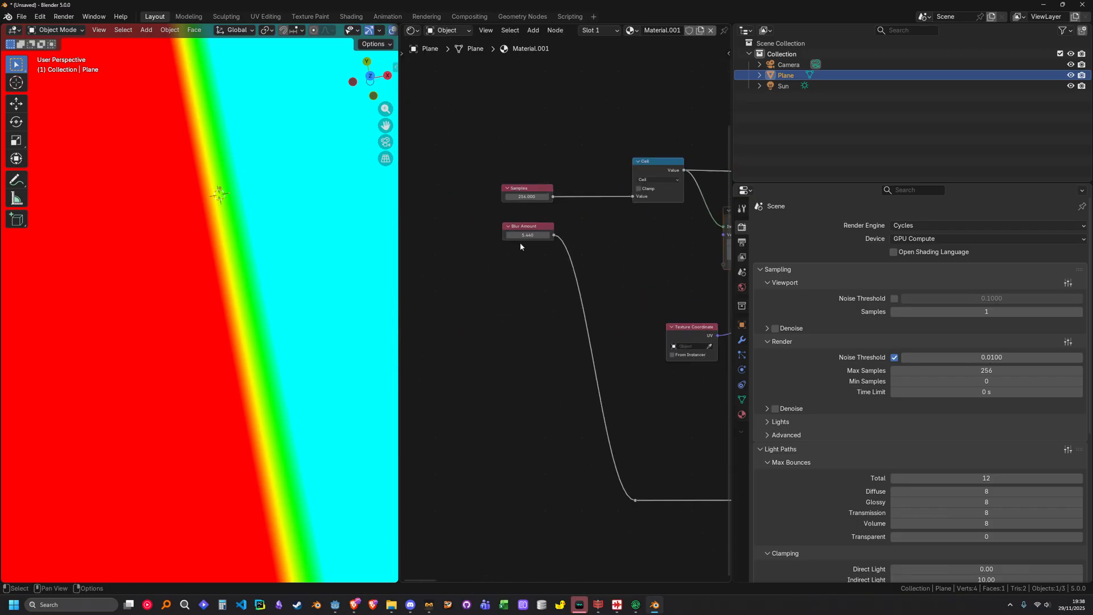
left_click_drag(524, 228, 537, 229)
scroll(283, 289, "down", 9)
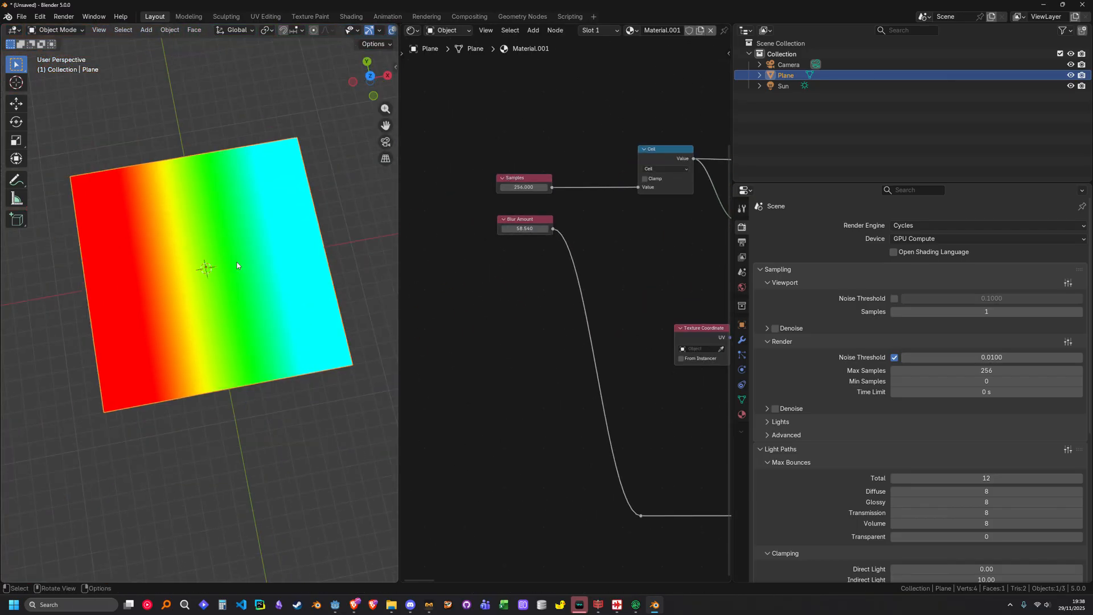
Add an Image Texture node below the Threshold Texture node.
middle_click_drag(642, 300, 574, 225)
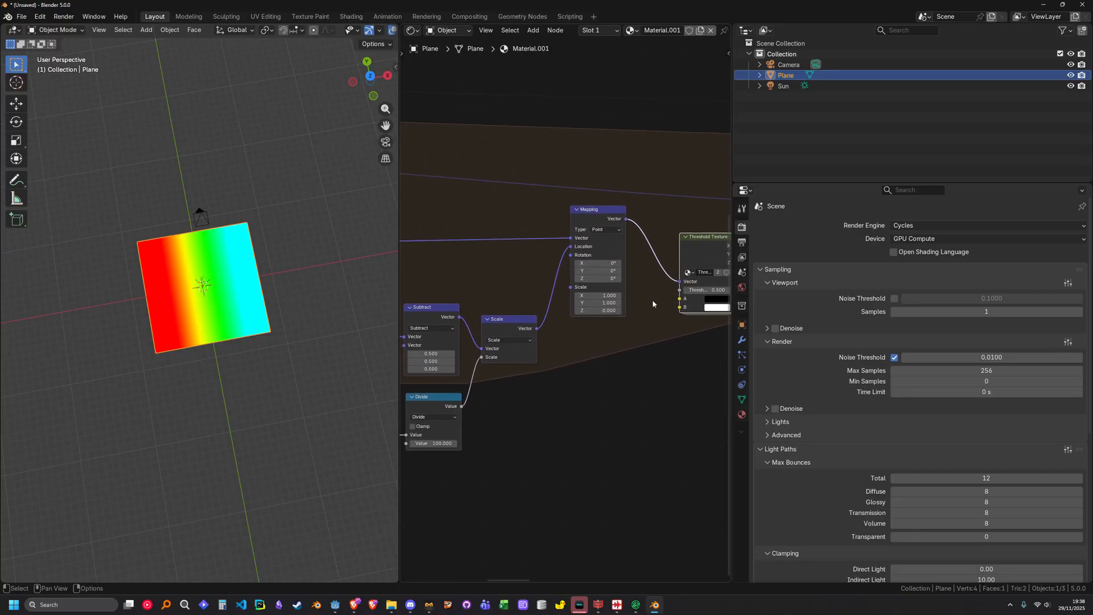
middle_click_drag(675, 331, 552, 311)
key("shift+a")
left_click(552, 312)
type("im")
key("Return")
left_click(547, 307)
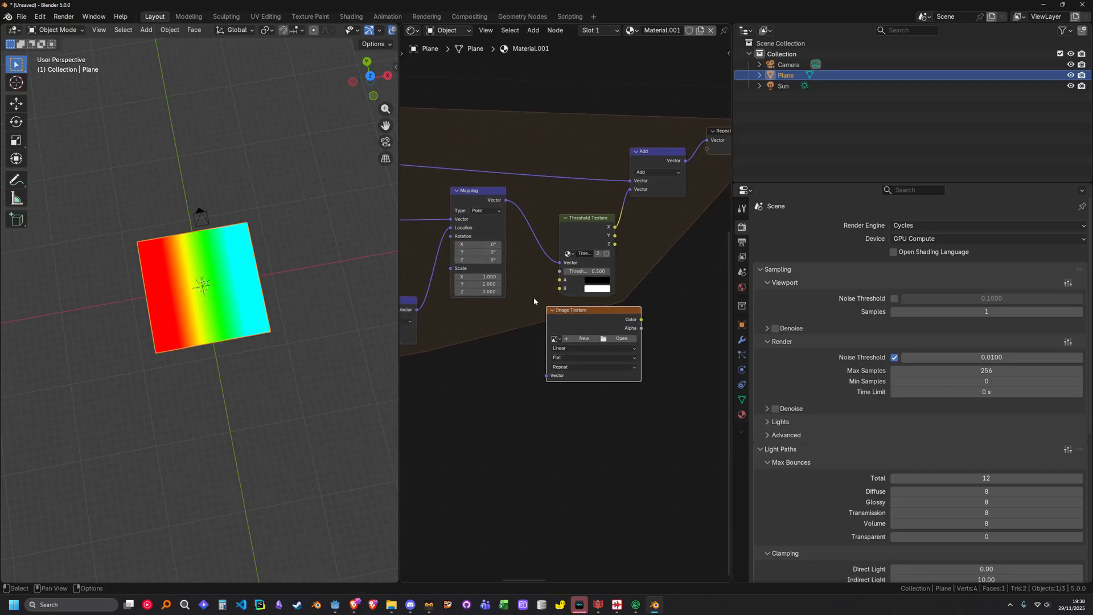
Assign the existing image focal_point_logo_blue.png to the Image Texture node.
left_click(564, 340)
key("Escape")
left_click(555, 338)
left_click(584, 359)
Connect Mapping's vector to the Image Texture and its Color to the Add node, and delete the Threshold Texture node.
left_click_drag(506, 200, 558, 398)
left_click_drag(641, 320, 630, 189)
left_click(591, 238)
key("x")
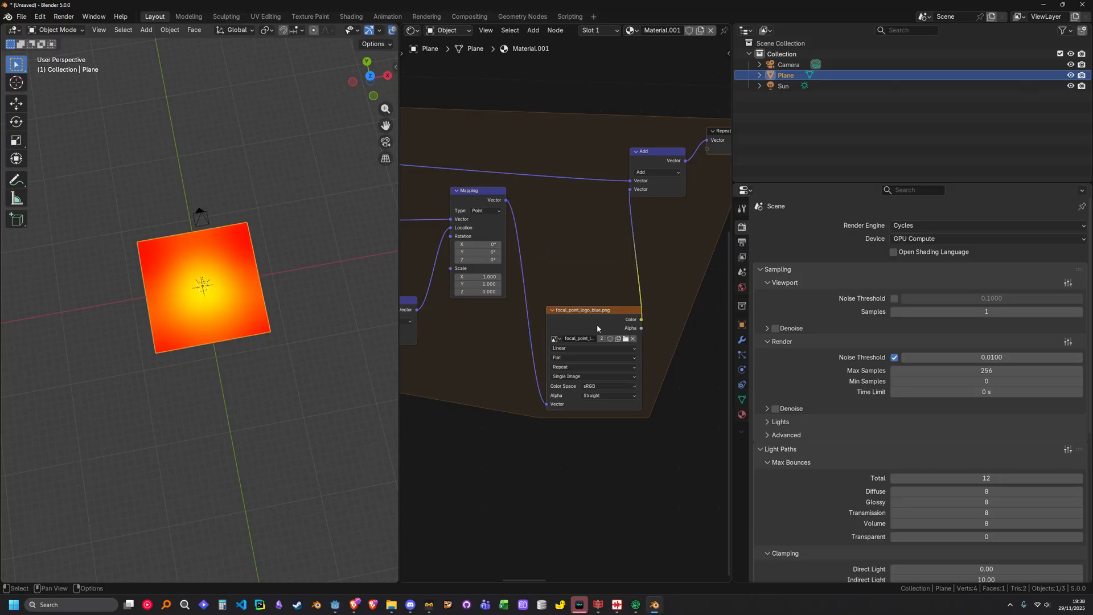
Move the Image Texture node up beside the Mapping node, and reposition the Add and Repeat output nodes together.
left_click_drag(597, 328, 590, 224)
middle_click_drag(666, 140, 483, 201)
scroll(480, 203, "up", 1)
left_click_drag(477, 207, 641, 336)
key("g")
left_click(610, 228)
scroll(610, 231, "down", 2)
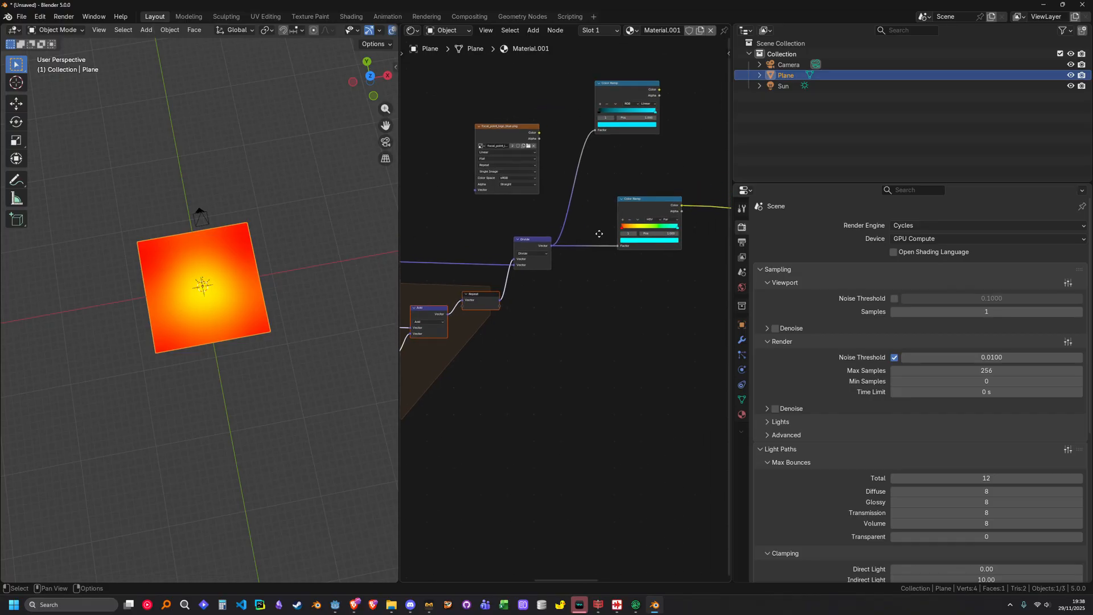
Preview the Divide node's output directly and move the rainbow Color Ramp node up clear of its link.
left_click(538, 246, "ctrl+shift")
left_click_drag(650, 211, 658, 178)
Set the Blur Amount value to 8.
scroll(535, 279, "down", 6)
middle_click_drag(521, 287, 688, 278)
scroll(535, 262, "up", 5)
scroll(466, 253, "up", 4)
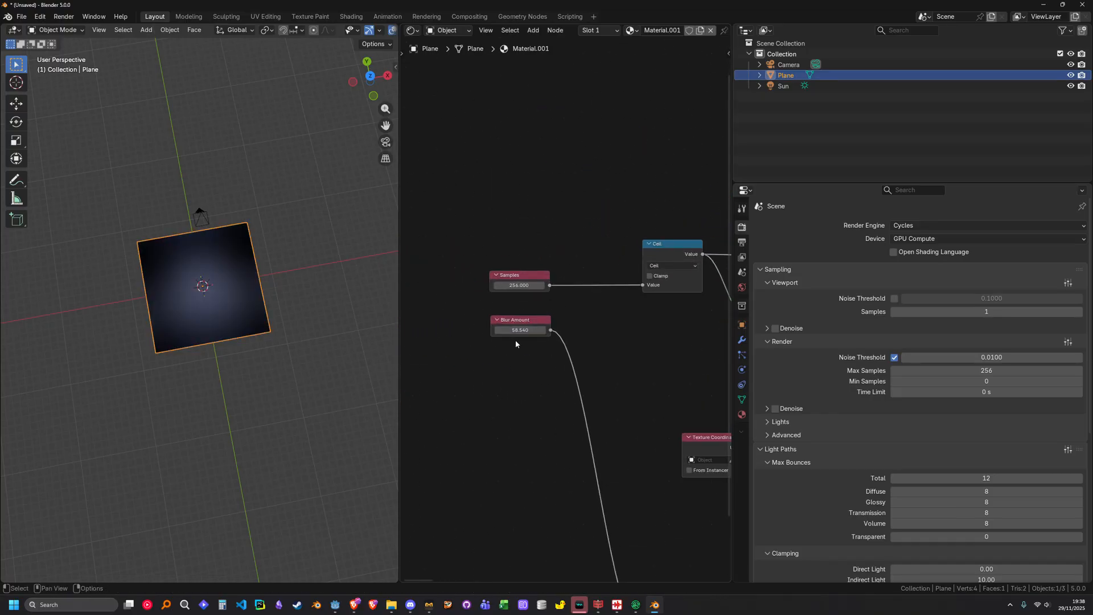
left_click(489, 342)
type("8")
key("Return")
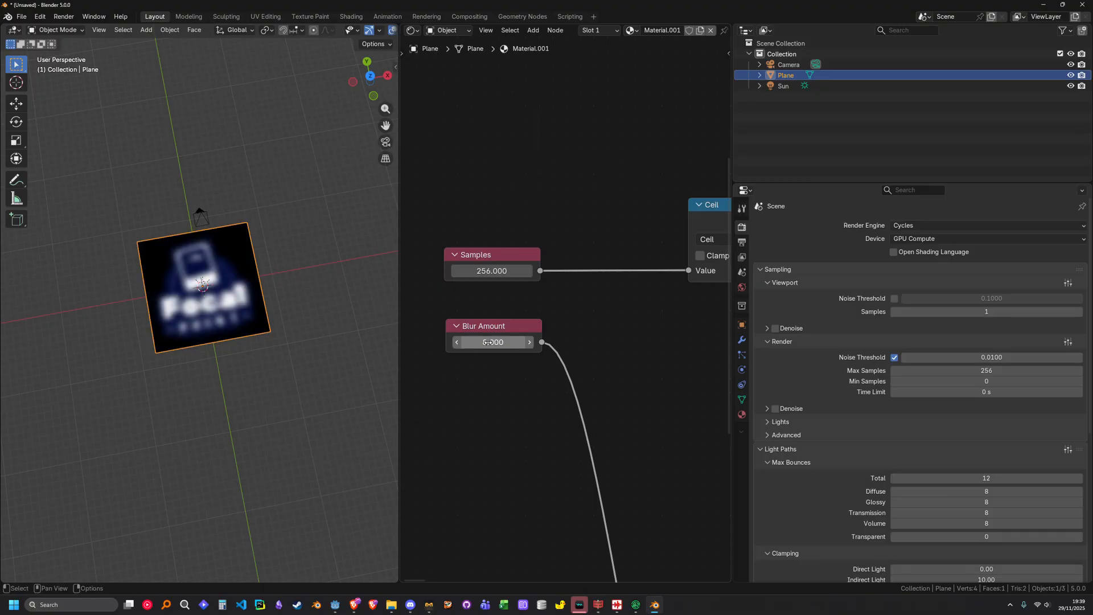
Set the Samples value to 1 and examine the blurred logo on the plane up close.
scroll(285, 299, "up", 6)
middle_click_drag(267, 308, 364, 182, "shift")
left_click(502, 272)
type("1")
key("Return")
mouse_move(309, 306)
middle_mouse_down()
mouse_move(305, 288)
mouse_move(348, 294)
middle_mouse_up()
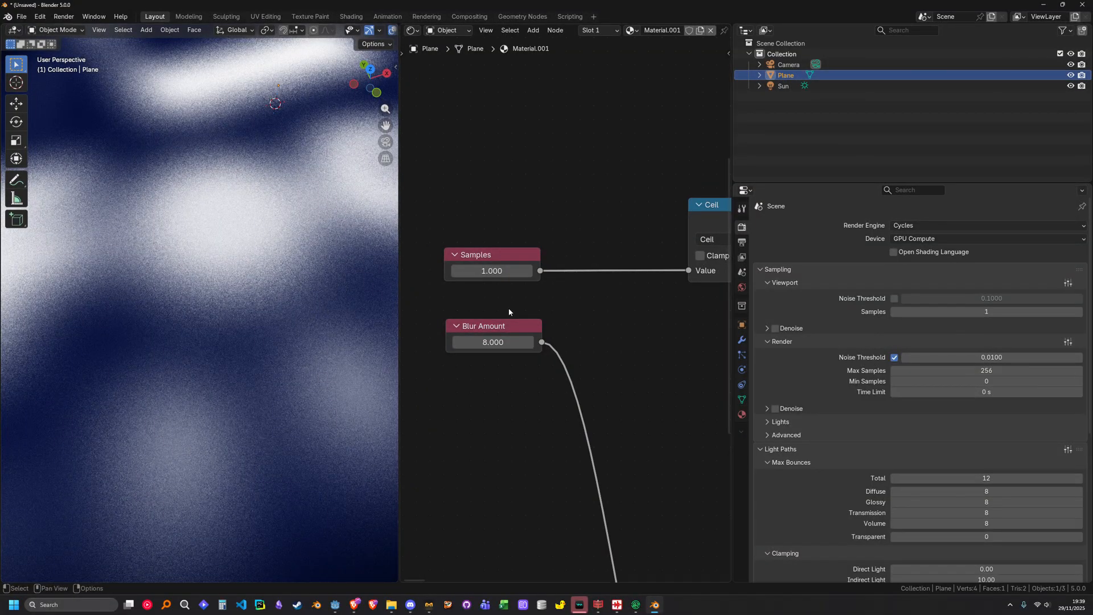
middle_click_drag(180, 260, 219, 258)
Raise the Samples value to 80.700 and examine the blurred logo on the plane.
left_click_drag(492, 271, 493, 272)
middle_click_drag(267, 266, 210, 284)
scroll(211, 242, "down", 5)
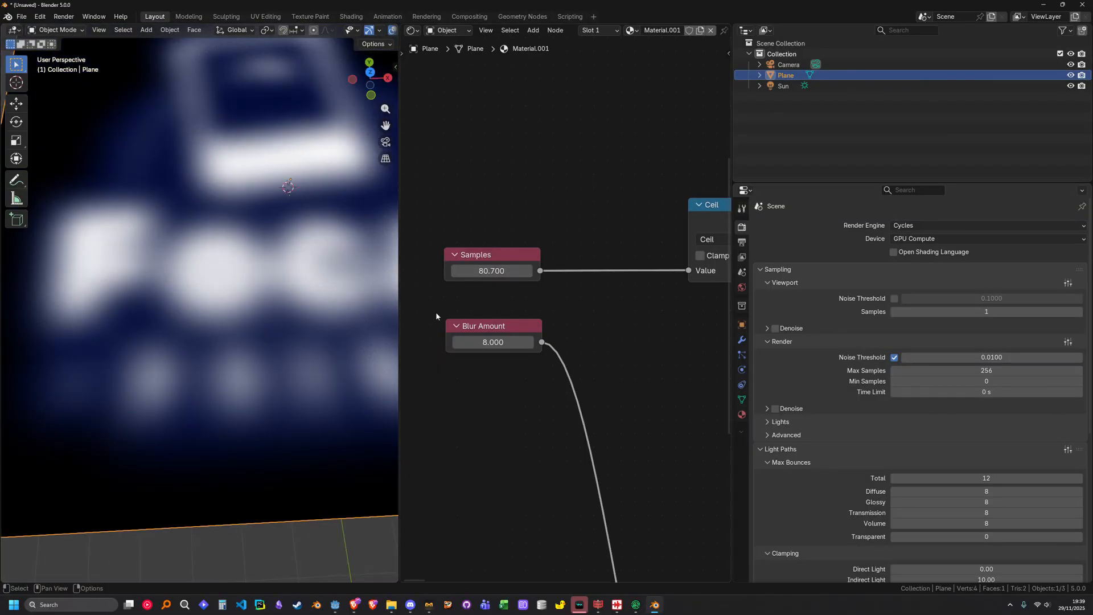
scroll(636, 391, "down", 10)
scroll(636, 393, "up", 1)
middle_click_drag(635, 393, 551, 391)
middle_click_drag(614, 364, 546, 349)
left_click(543, 359)
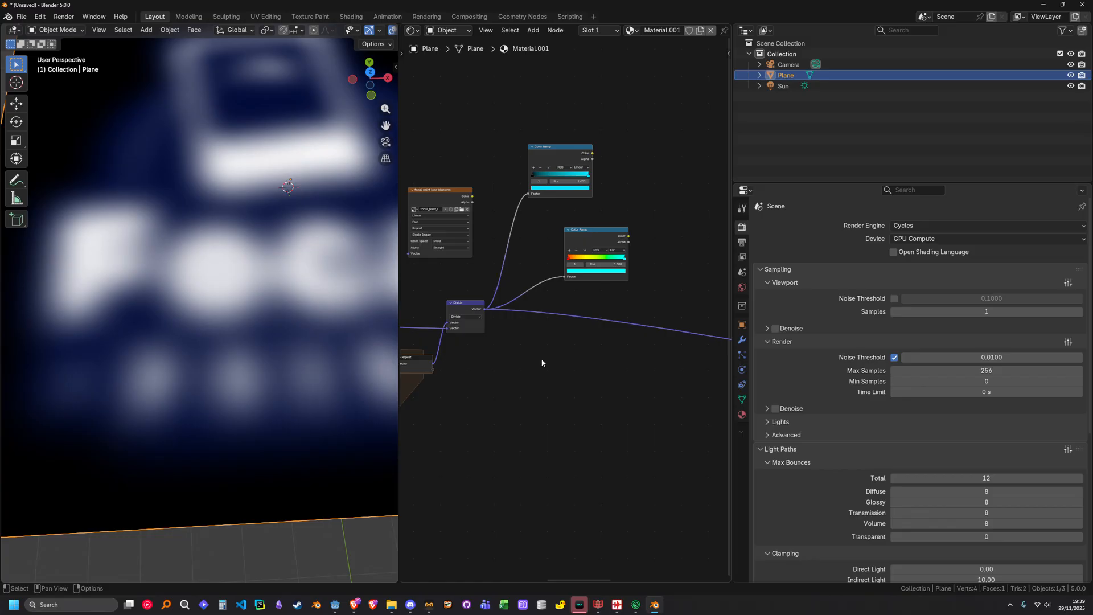
middle_click_drag(535, 243, 612, 263)
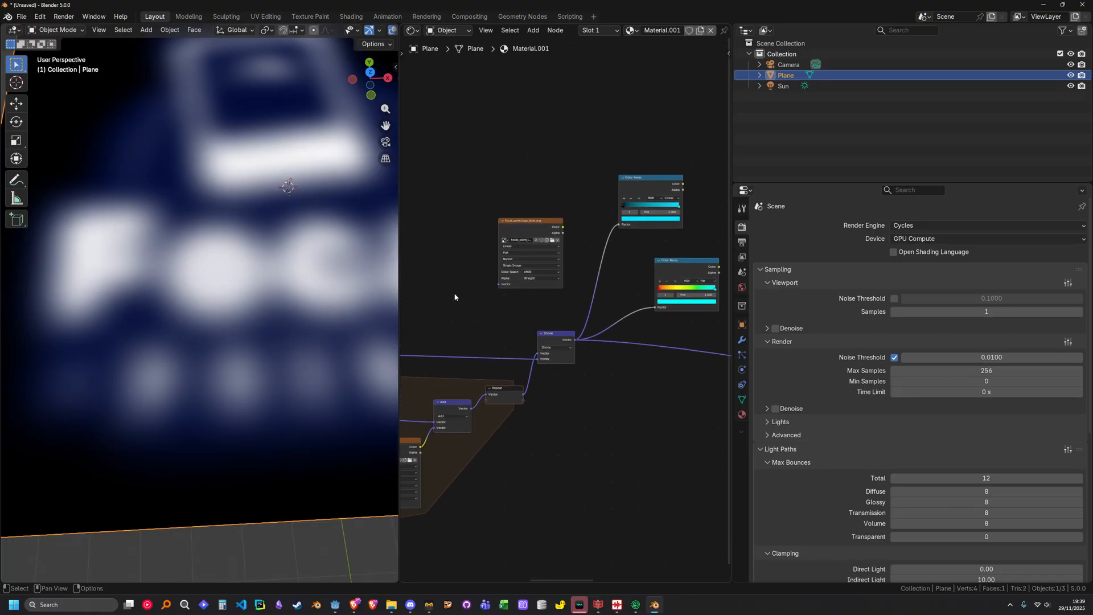